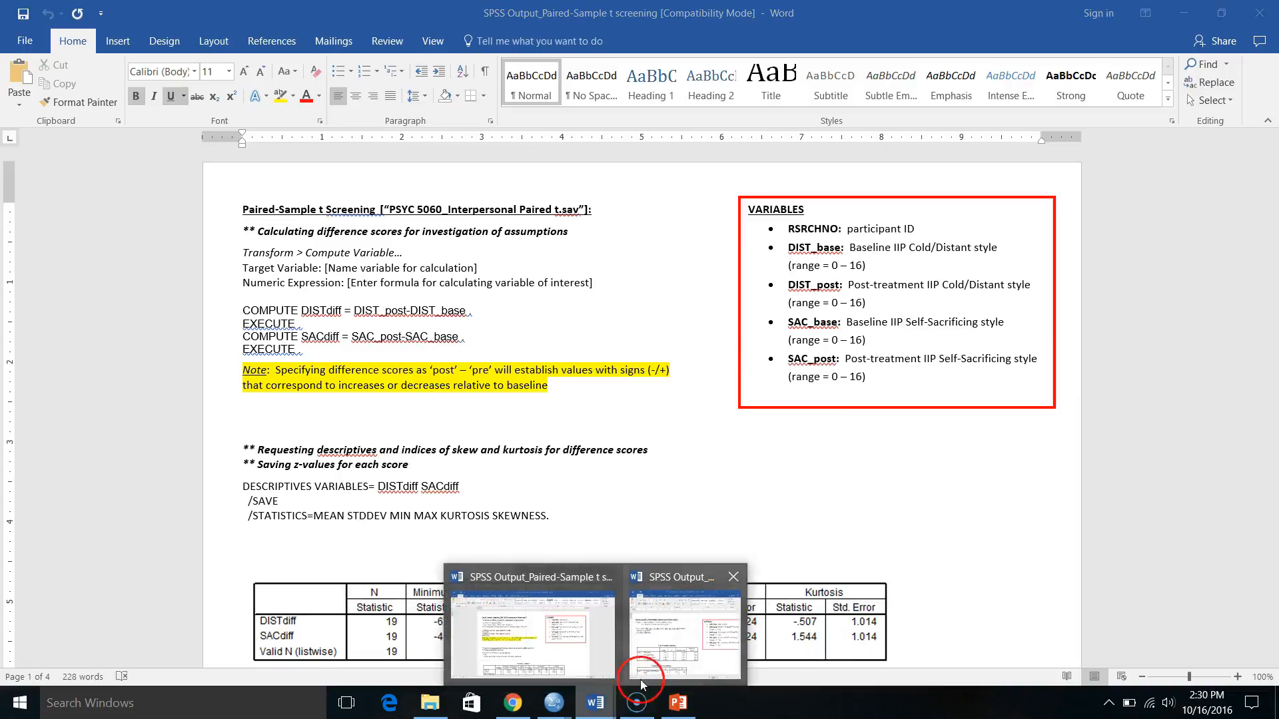
# Step: Review the baseline and post-treatment DIST and SAC variable definitions in the Paired-Sample t screening document
pyautogui.click(1206, 55)
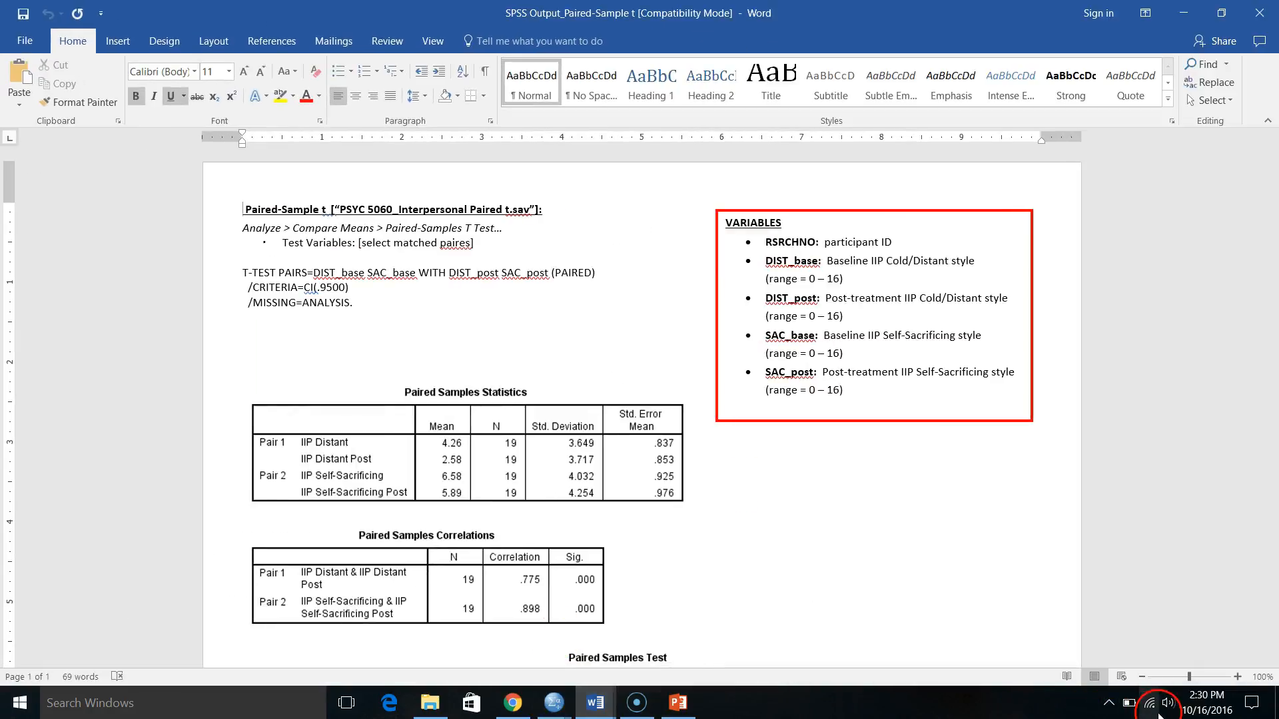
pyautogui.click(591, 712)
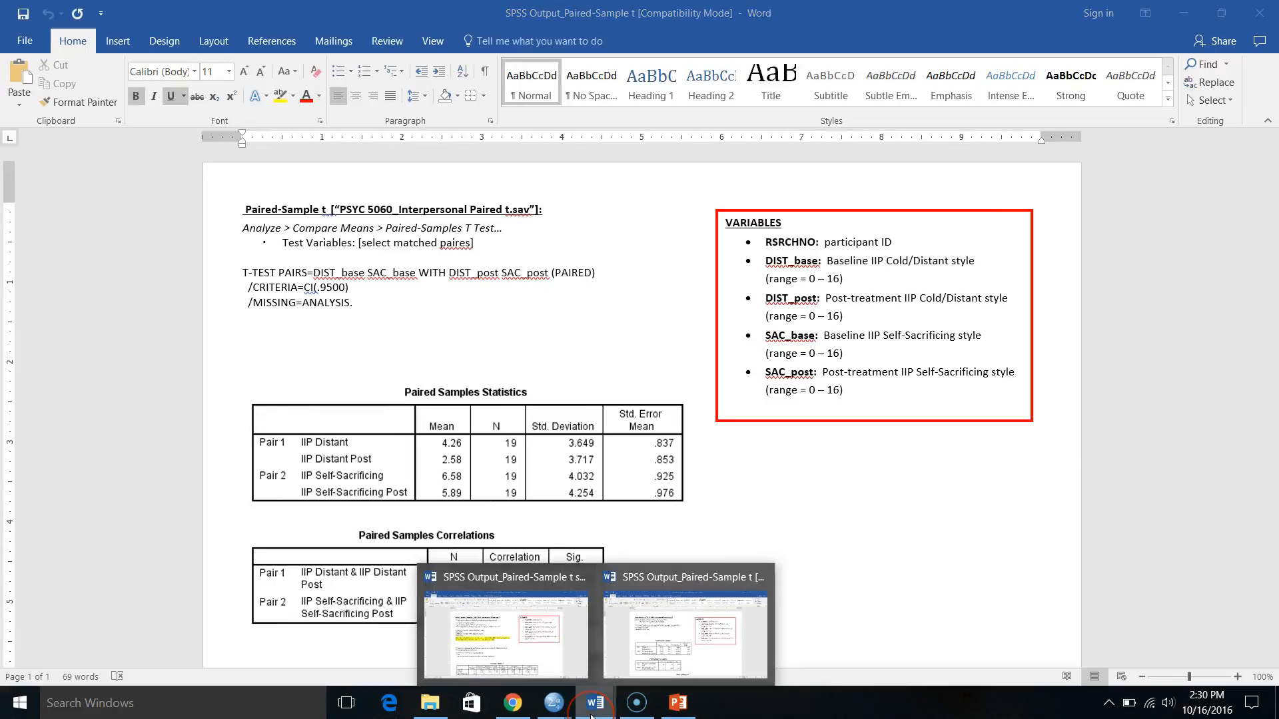
pyautogui.click(556, 649)
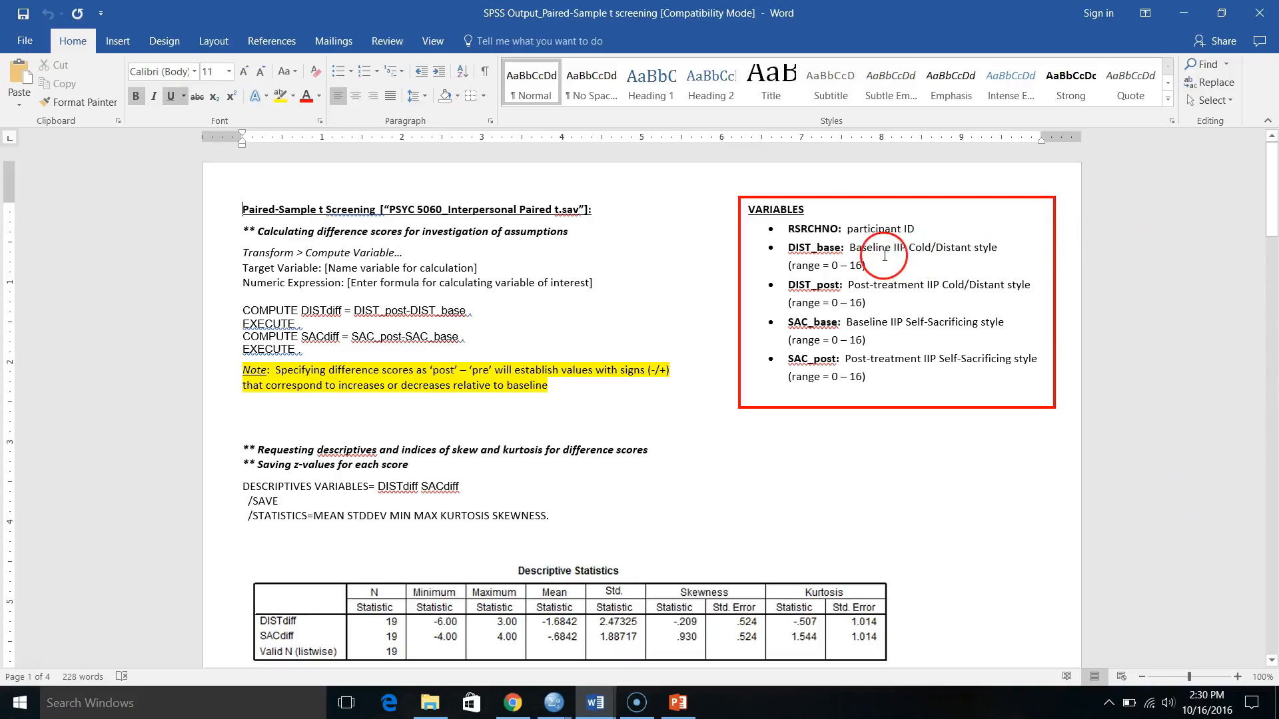
pyautogui.moveTo(787, 248); pyautogui.dragTo(1006, 248)
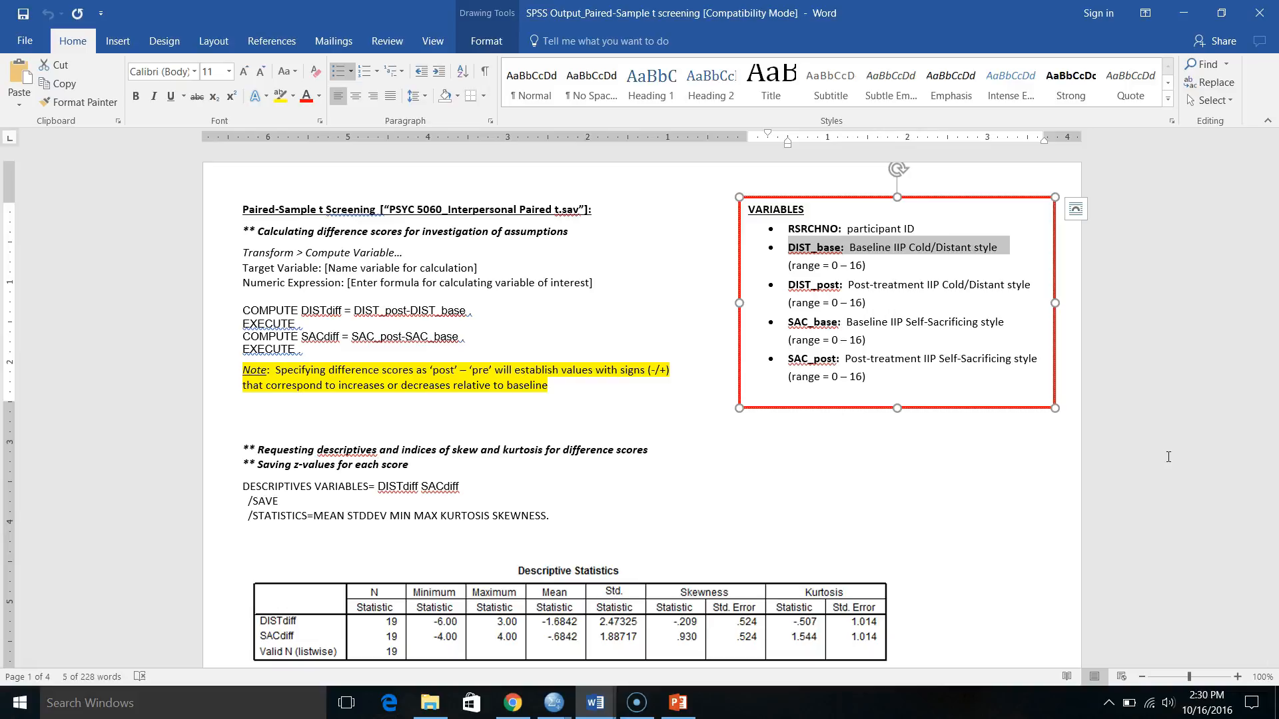
pyautogui.moveTo(792, 321); pyautogui.dragTo(1002, 319)
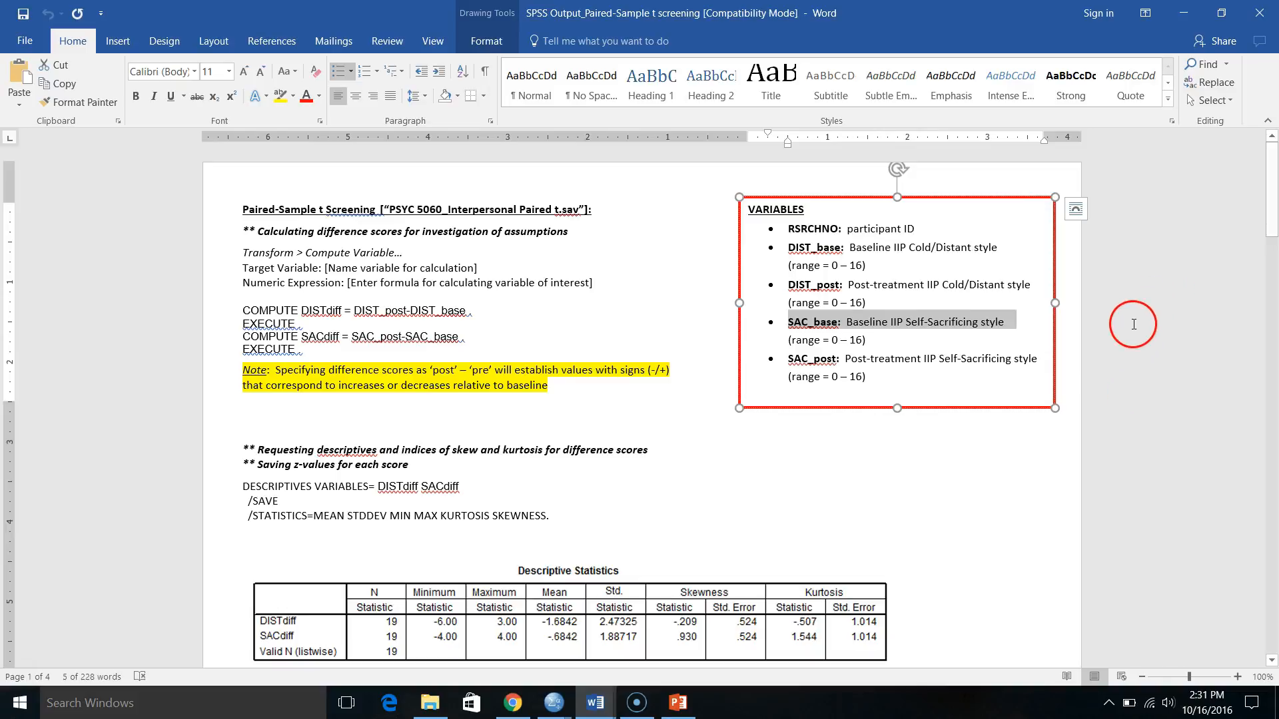
pyautogui.click(1080, 362)
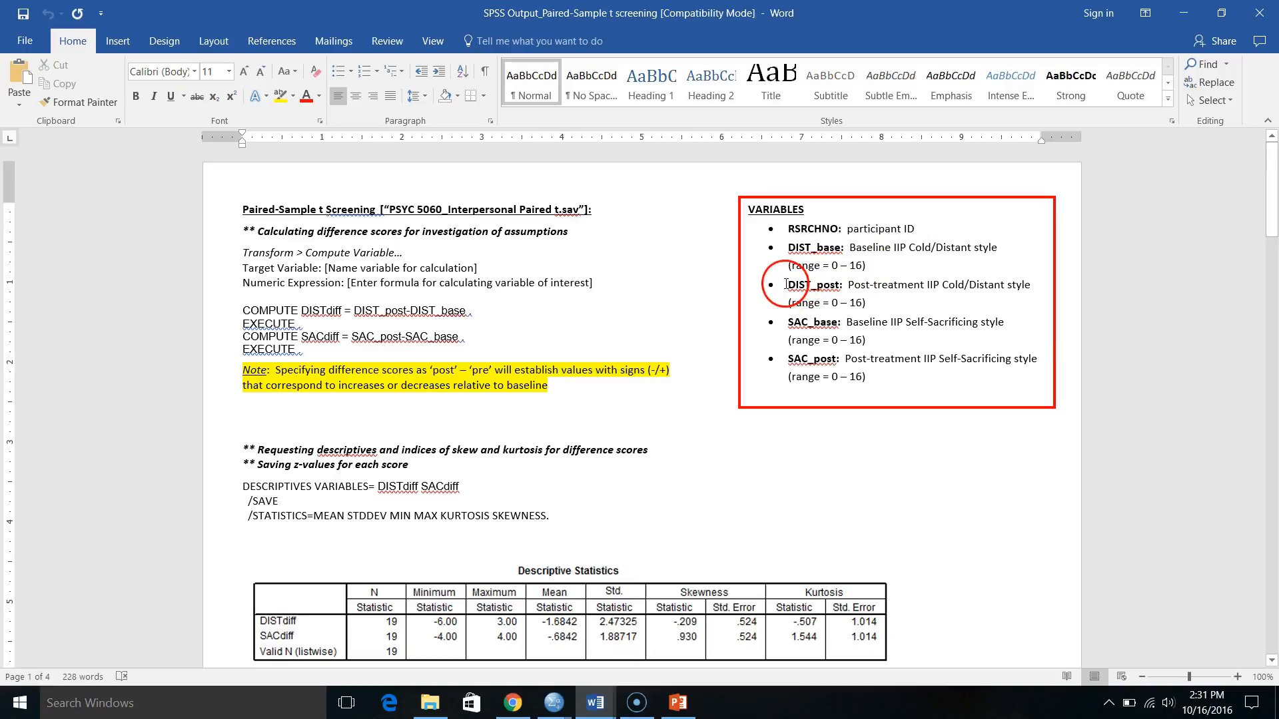
pyautogui.moveTo(792, 286); pyautogui.dragTo(1028, 288)
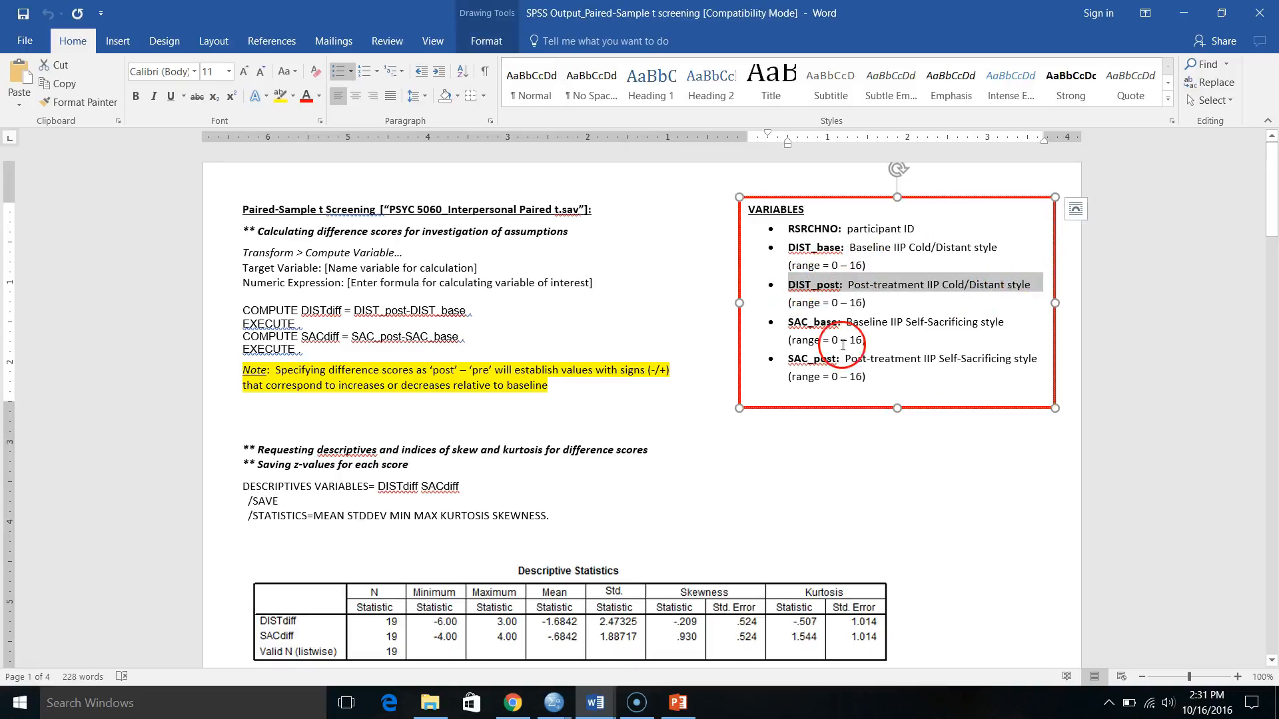
pyautogui.moveTo(820, 321); pyautogui.dragTo(998, 322)
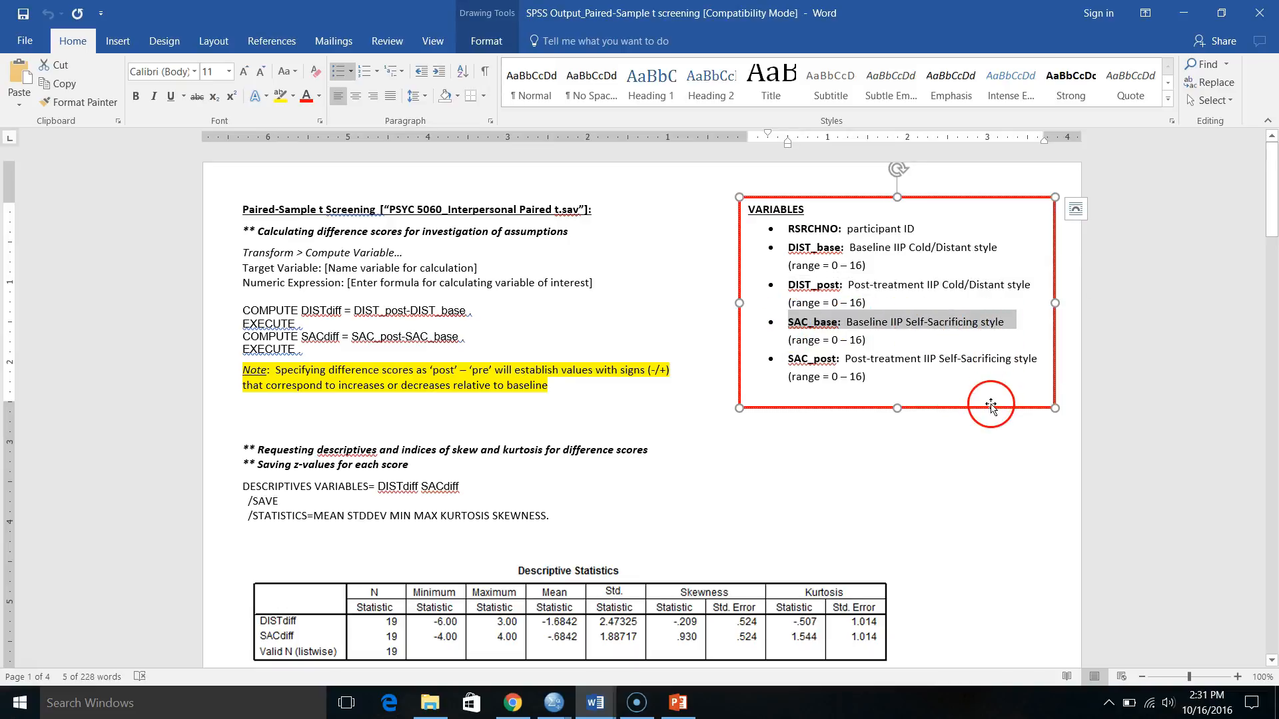
pyautogui.moveTo(787, 359); pyautogui.dragTo(1049, 359)
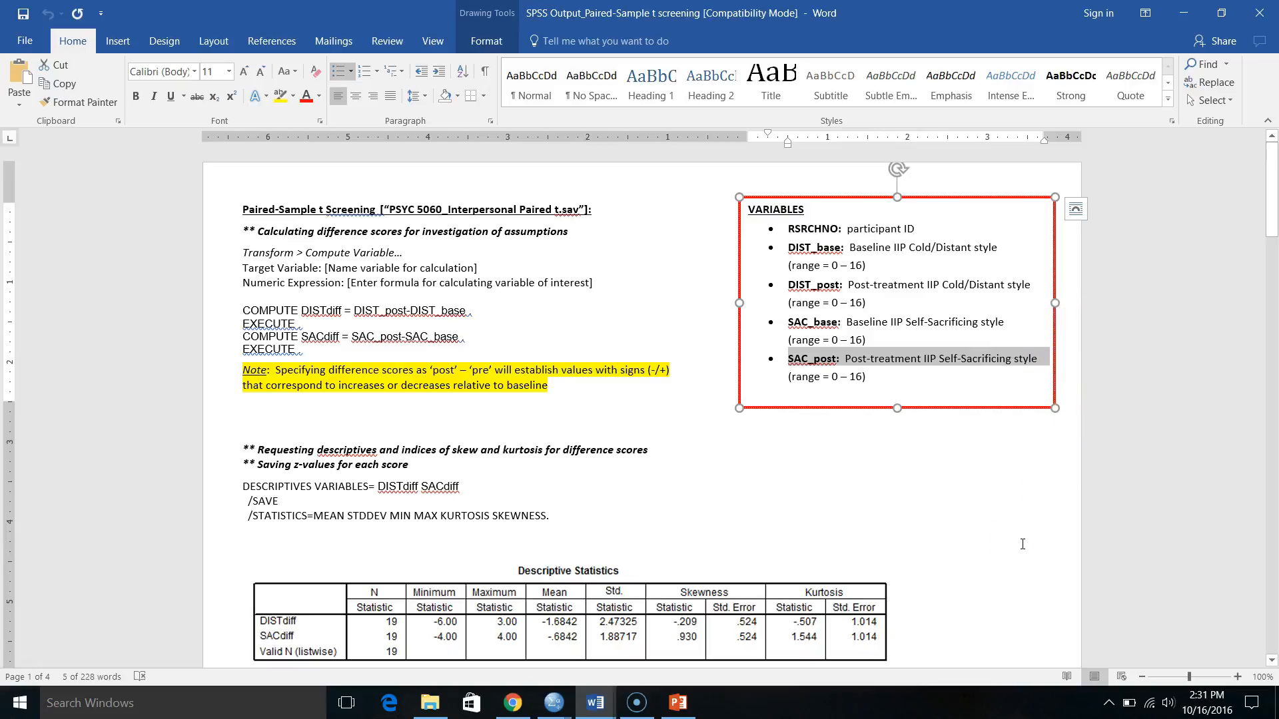
# Step: Minimize the Word documents and slide show to reach the SPSS Data Editor with the Interpersonal Paired-t data, and reposition its window
pyautogui.click(1182, 13)
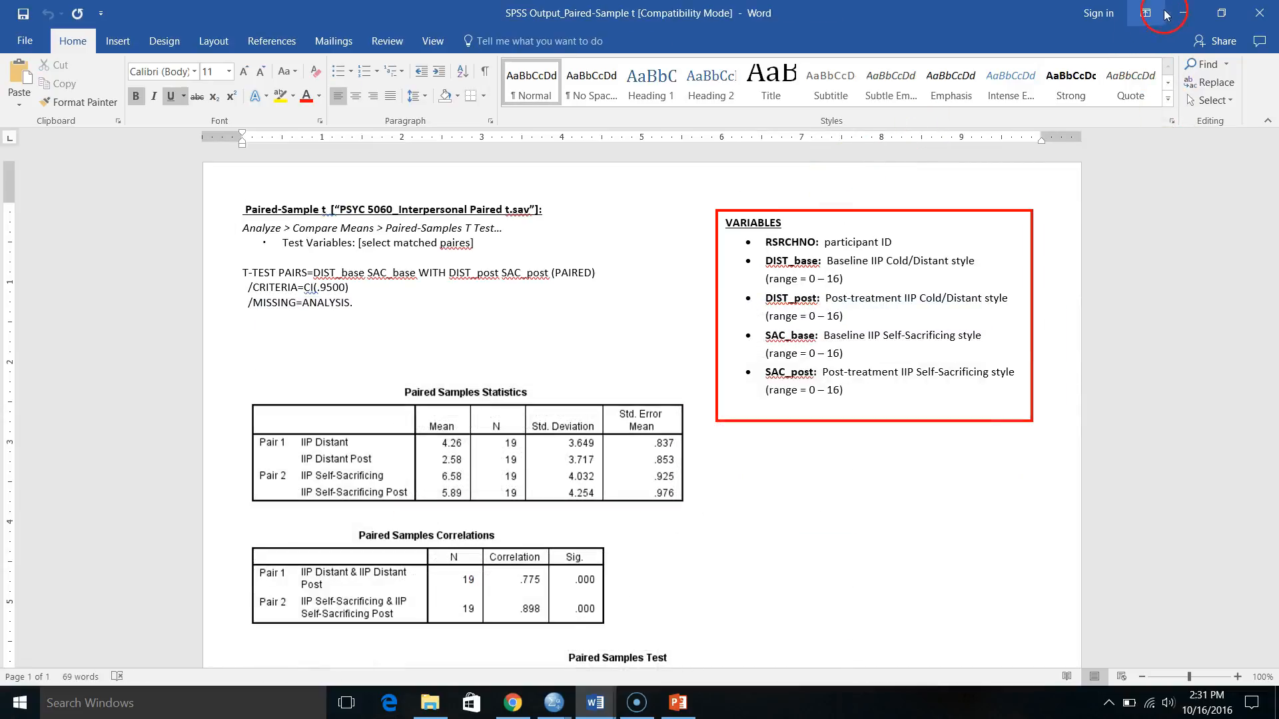
pyautogui.click(1182, 12)
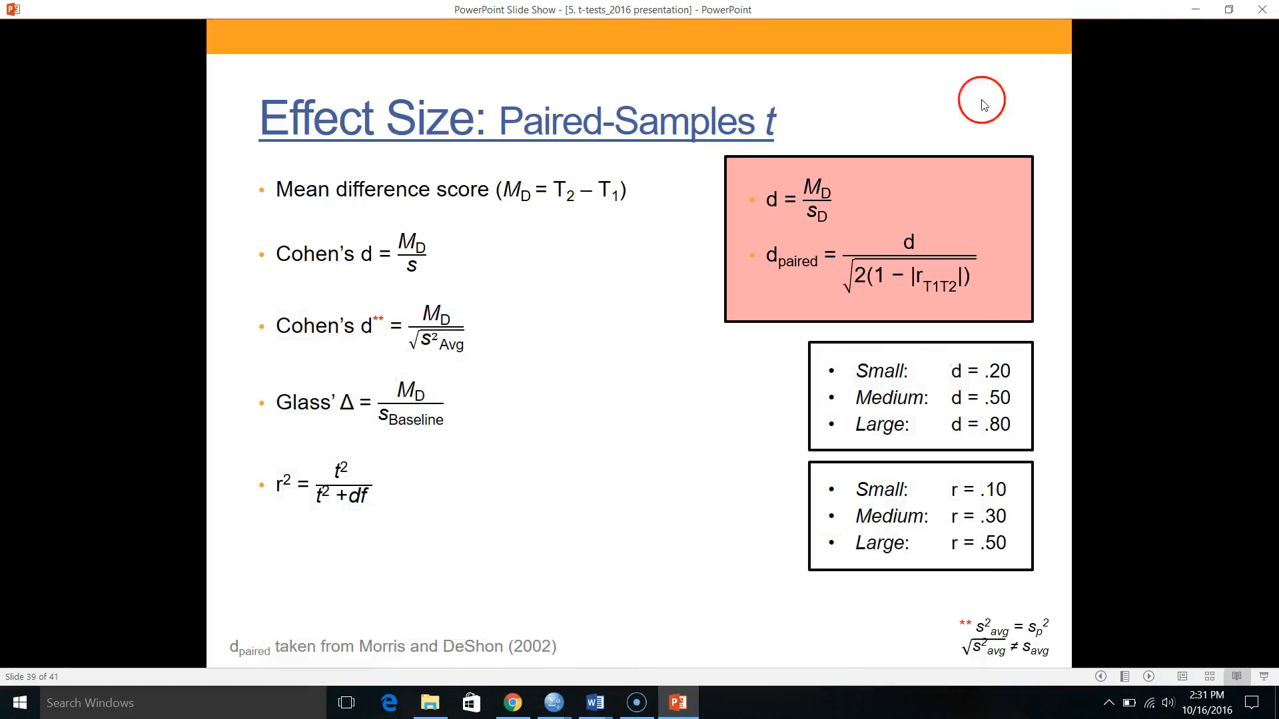
pyautogui.click(1202, 8)
pyautogui.click(1111, 13)
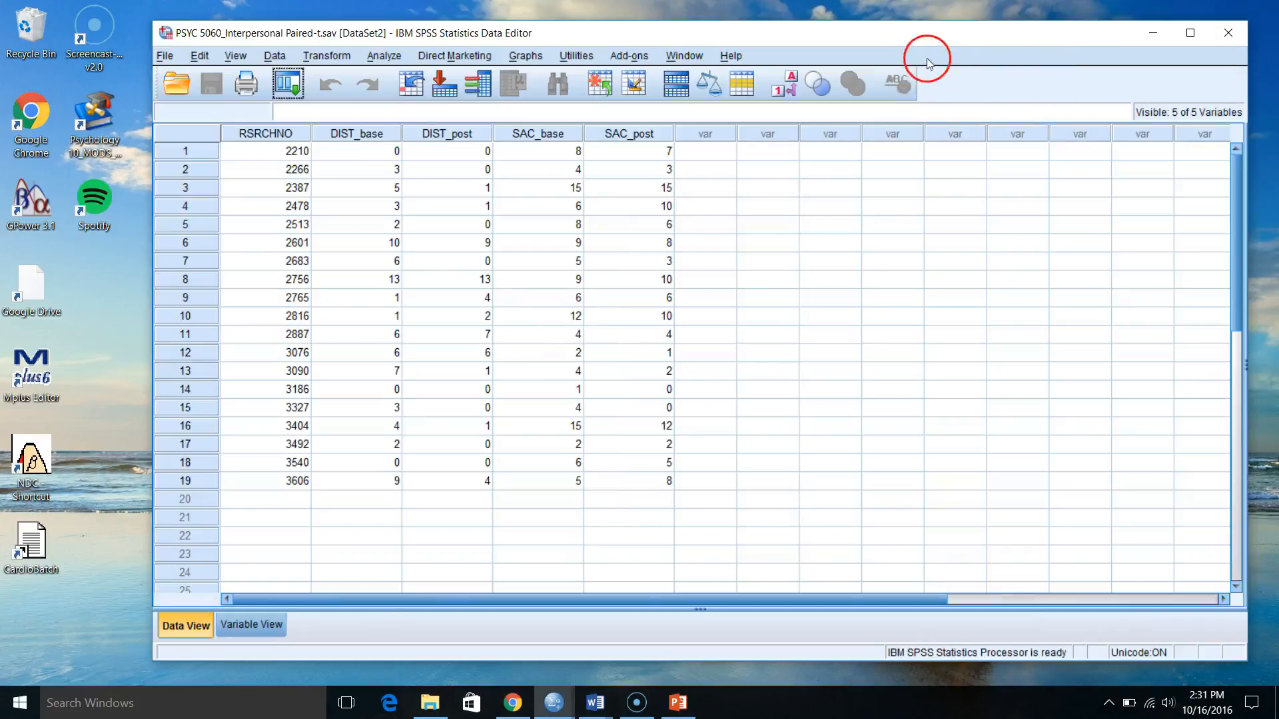
pyautogui.moveTo(1001, 43); pyautogui.dragTo(881, 29)
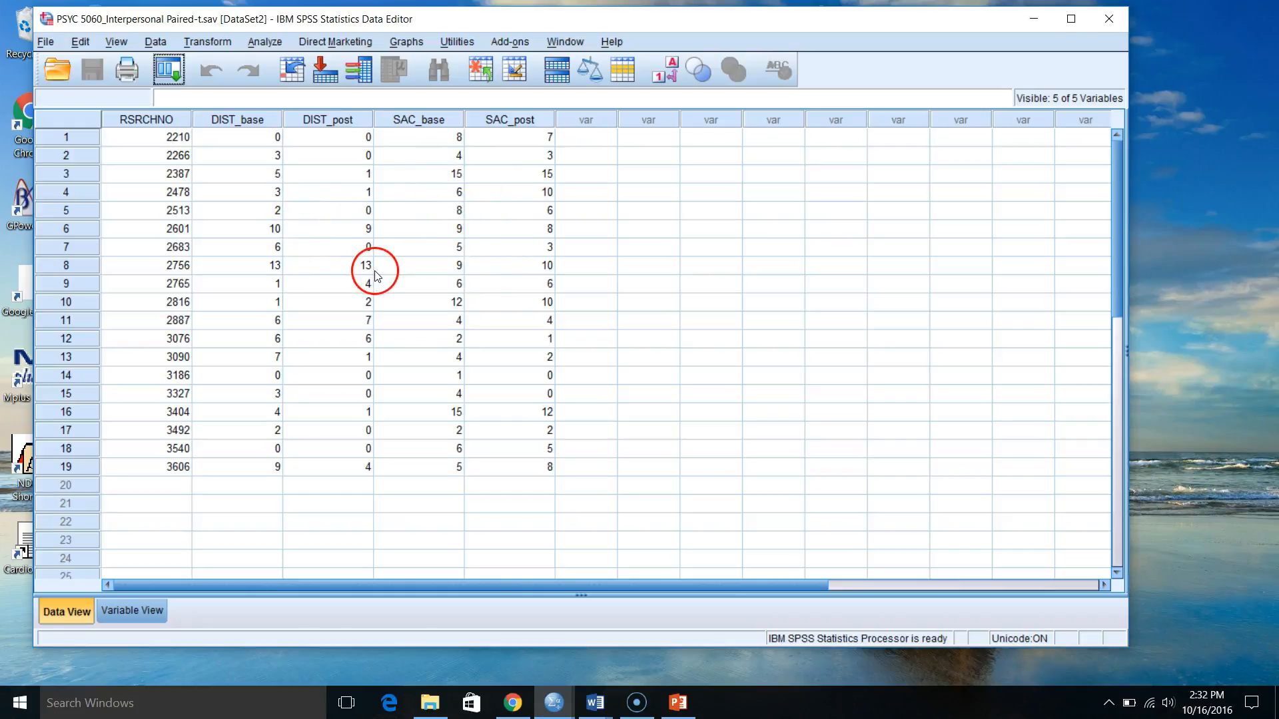
# Step: Start a Compute Variable transformation with DISTdiff as the target variable
pyautogui.click(268, 44)
pyautogui.moveTo(278, 71)
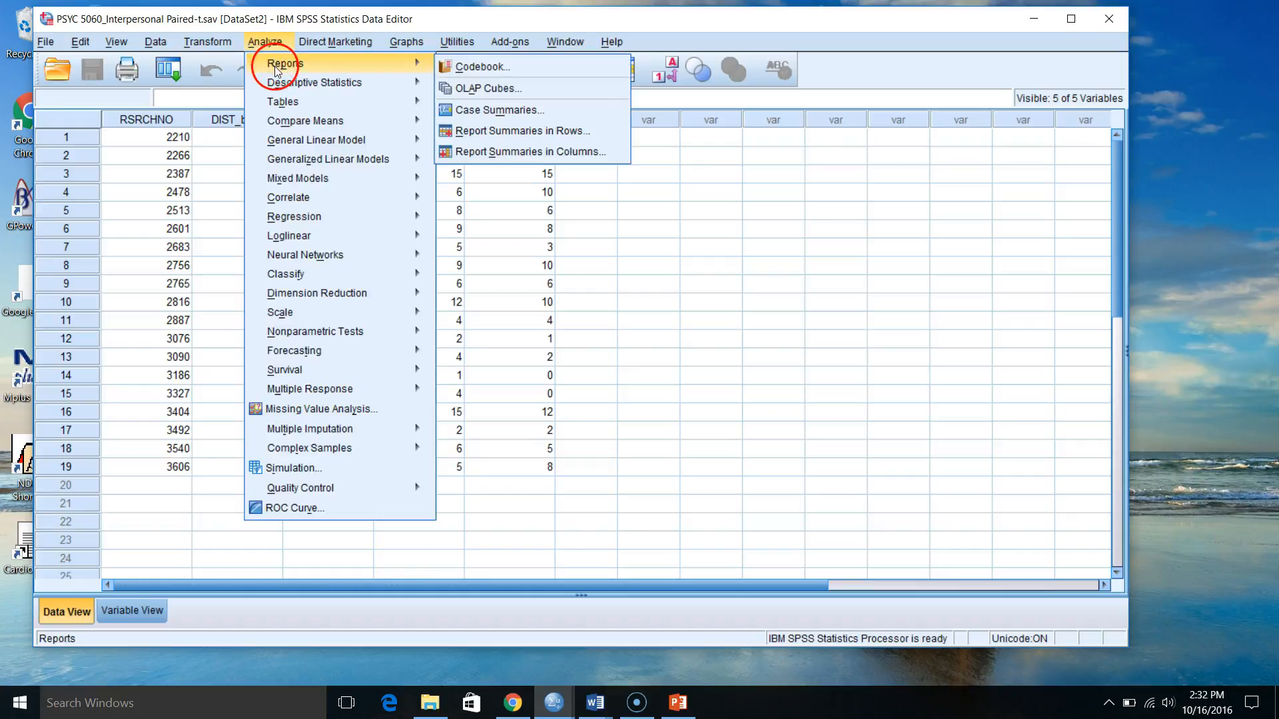
pyautogui.moveTo(206, 39)
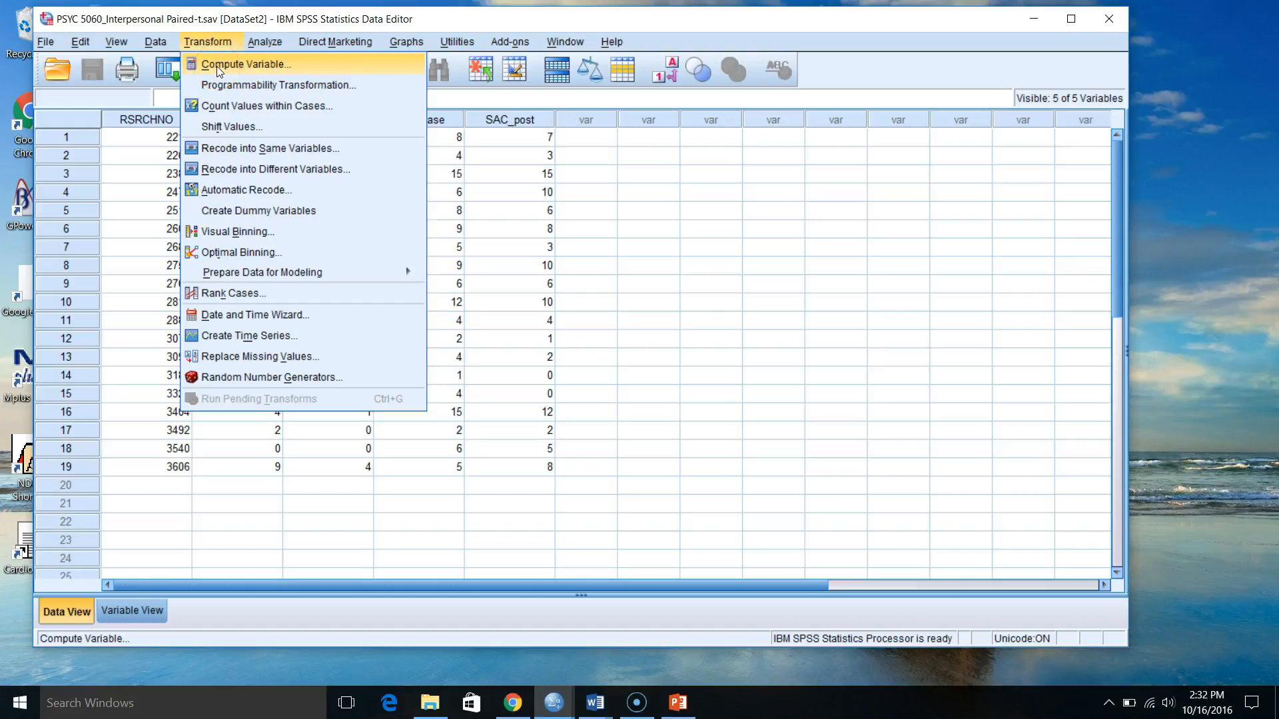
pyautogui.click(218, 65)
pyautogui.click(443, 191)
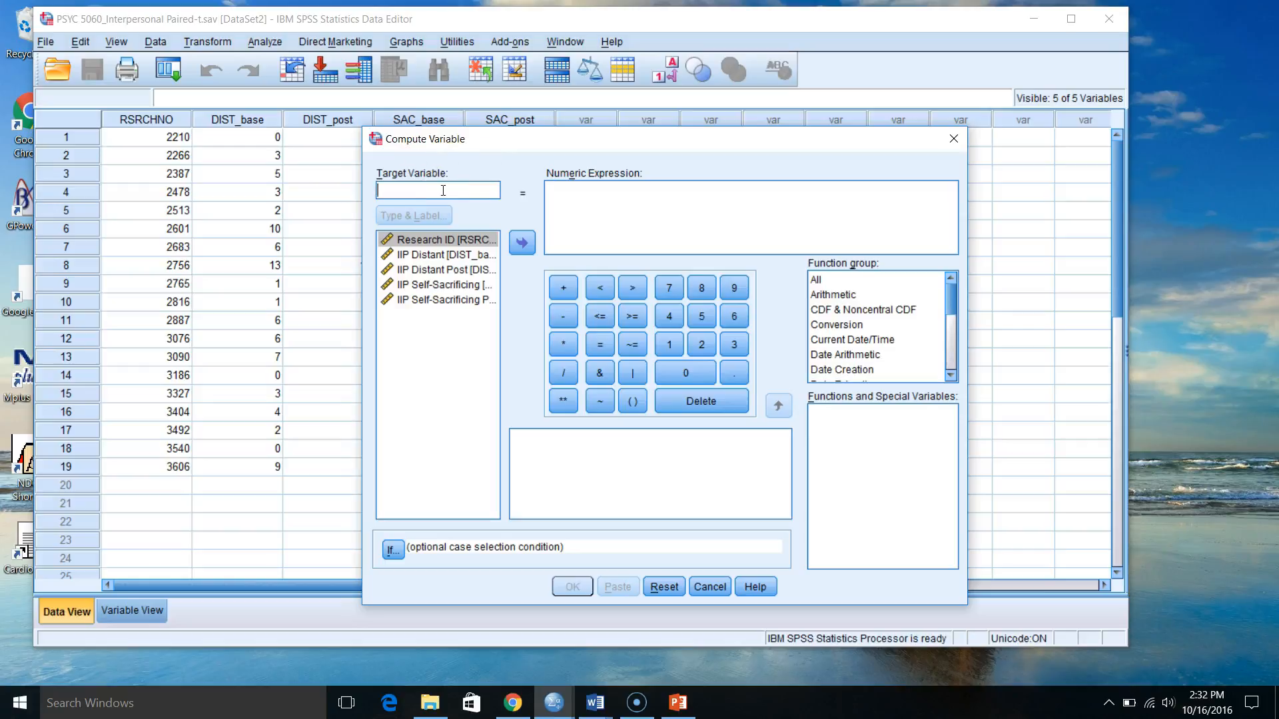
pyautogui.write('DISTdiff')
pyautogui.click(456, 181)
# Step: Build the numeric expression DIST_post-DIST_base for the DISTdiff variable
pyautogui.click(549, 199)
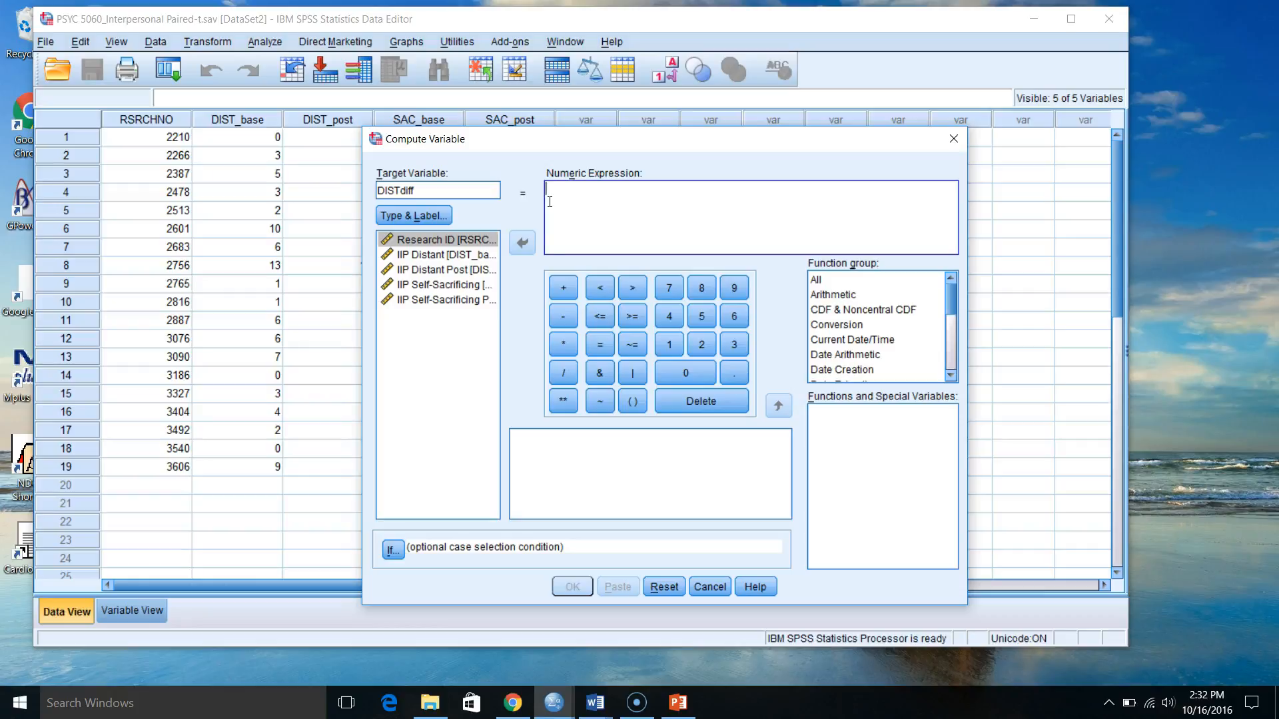
pyautogui.doubleClick(472, 270)
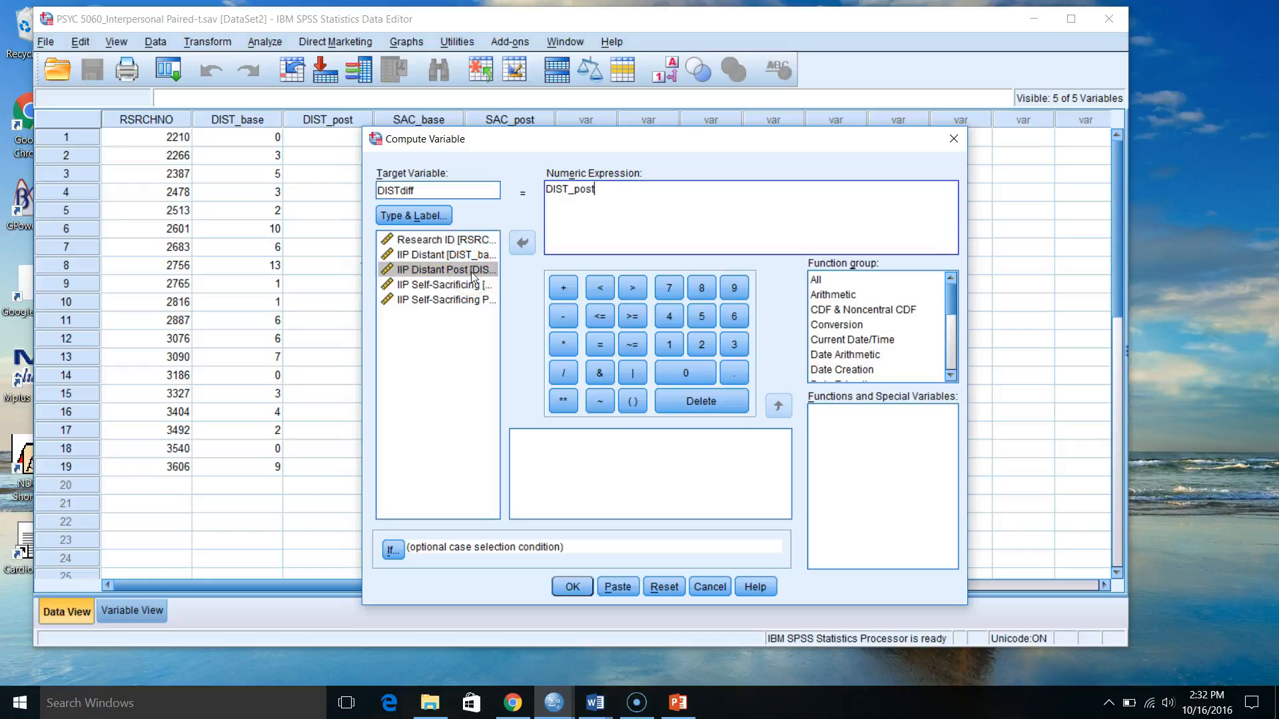
pyautogui.write('-')
pyautogui.click(453, 256)
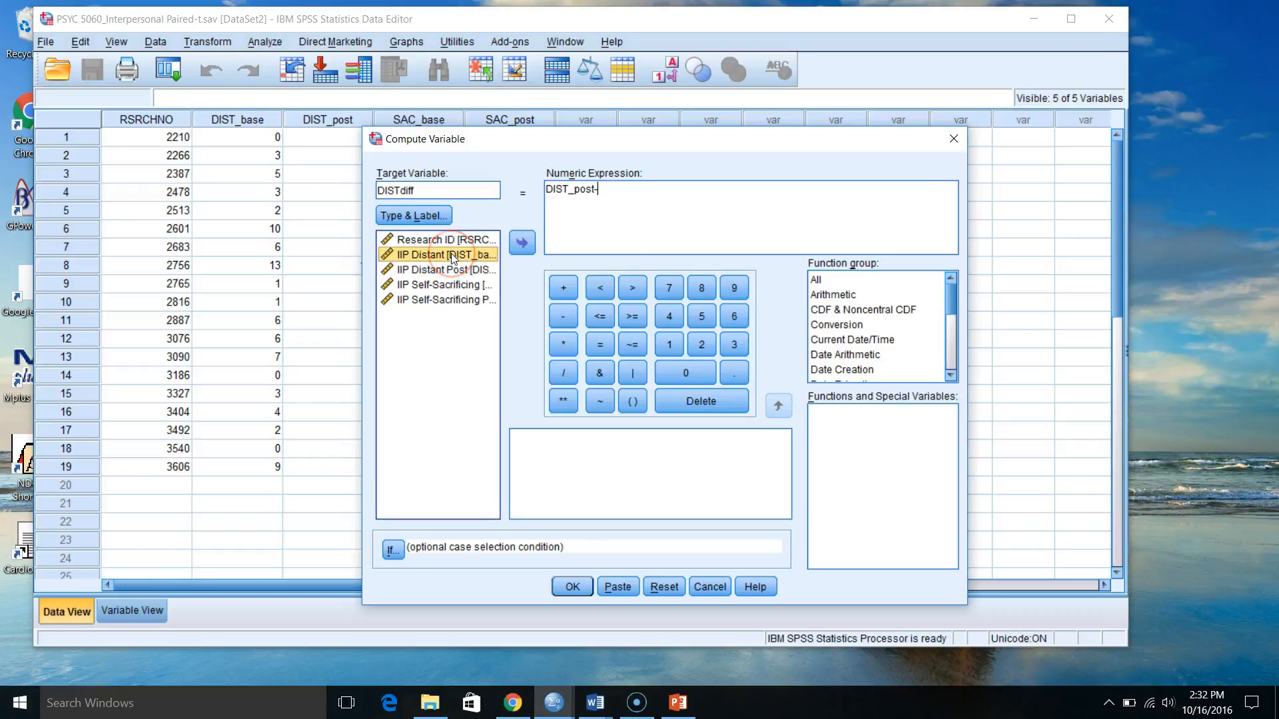
pyautogui.doubleClick(455, 256)
pyautogui.click(831, 250)
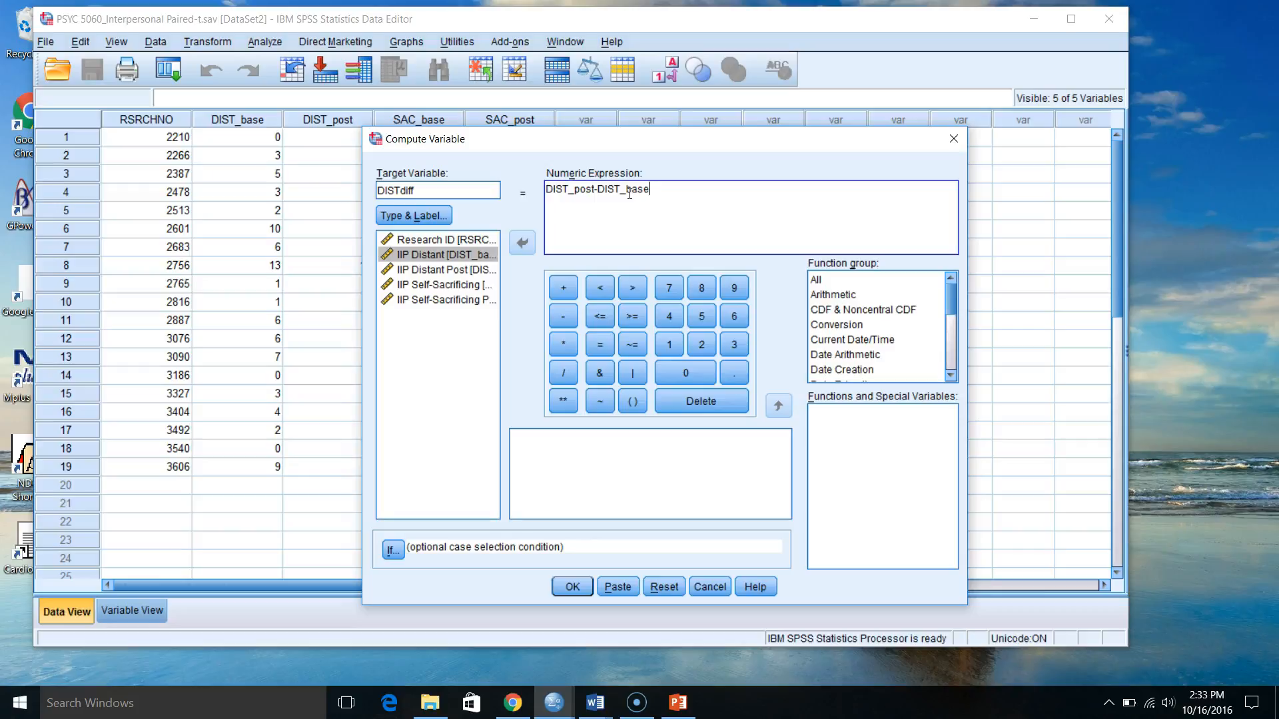
pyautogui.moveTo(426, 191); pyautogui.dragTo(359, 178)
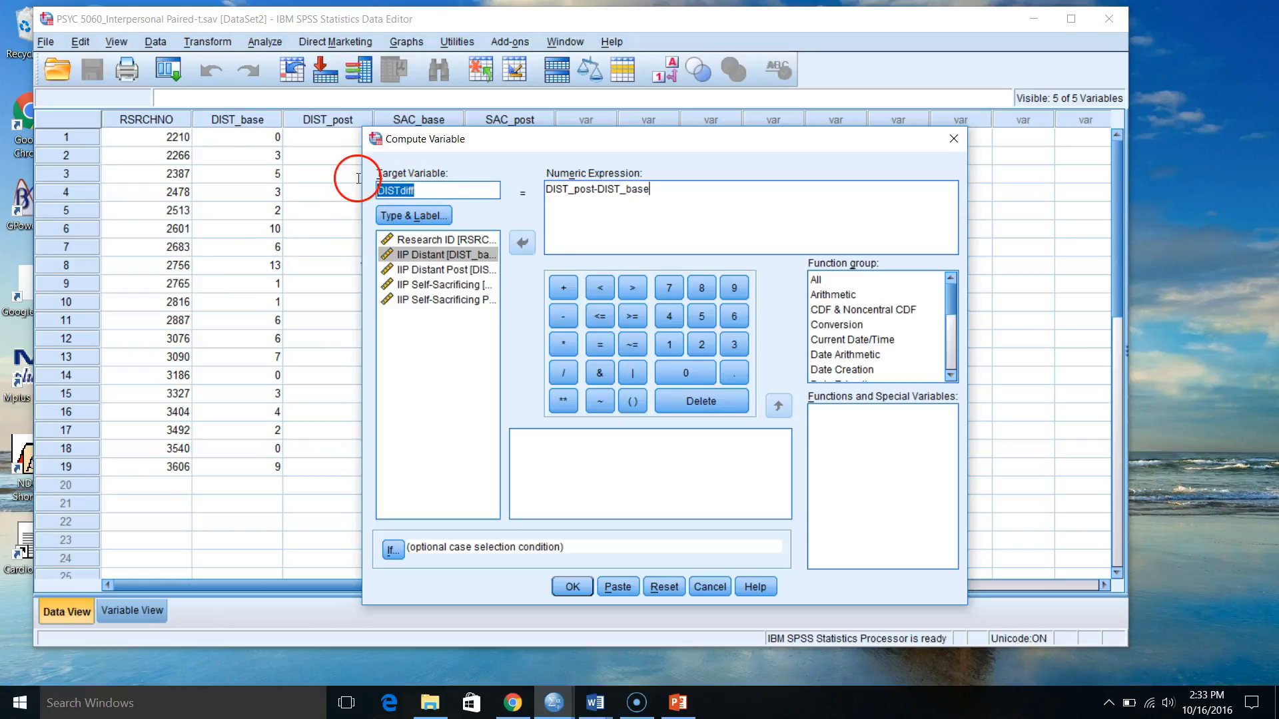
pyautogui.click(668, 203)
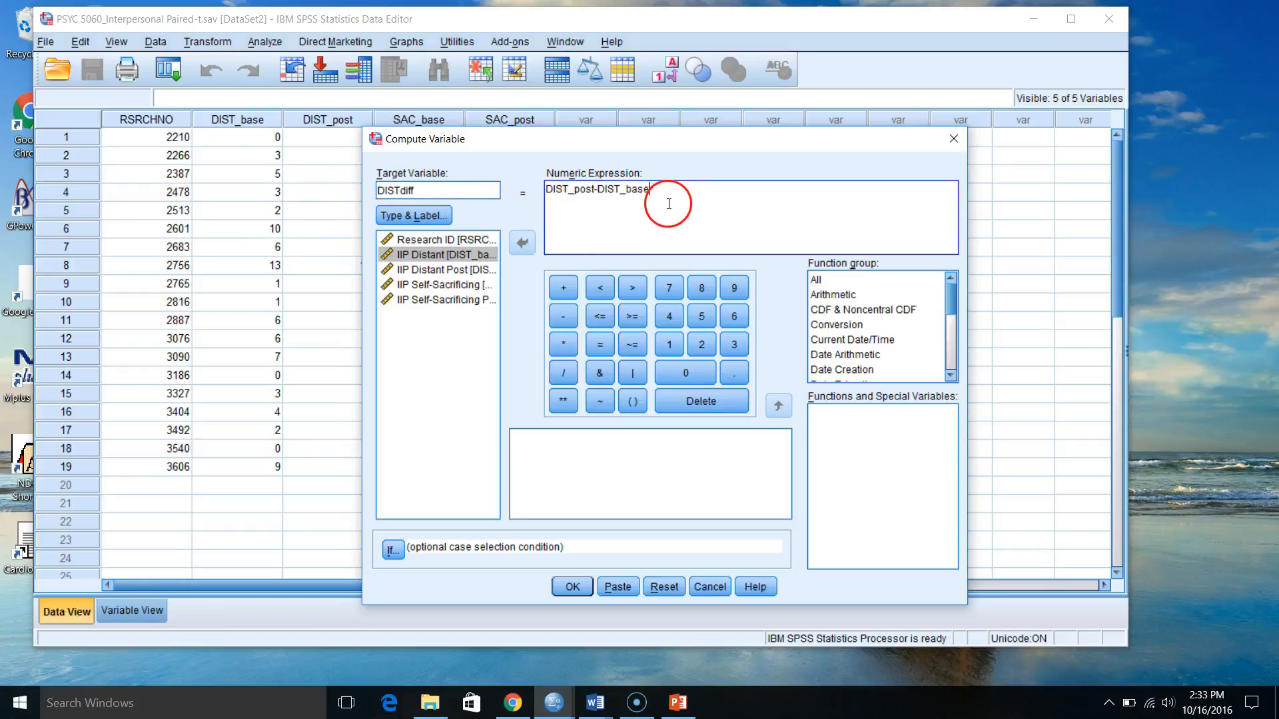
# Step: Paste the DISTdiff computation into a syntax window and delete its DATASET ACTIVATE line
pyautogui.click(626, 587)
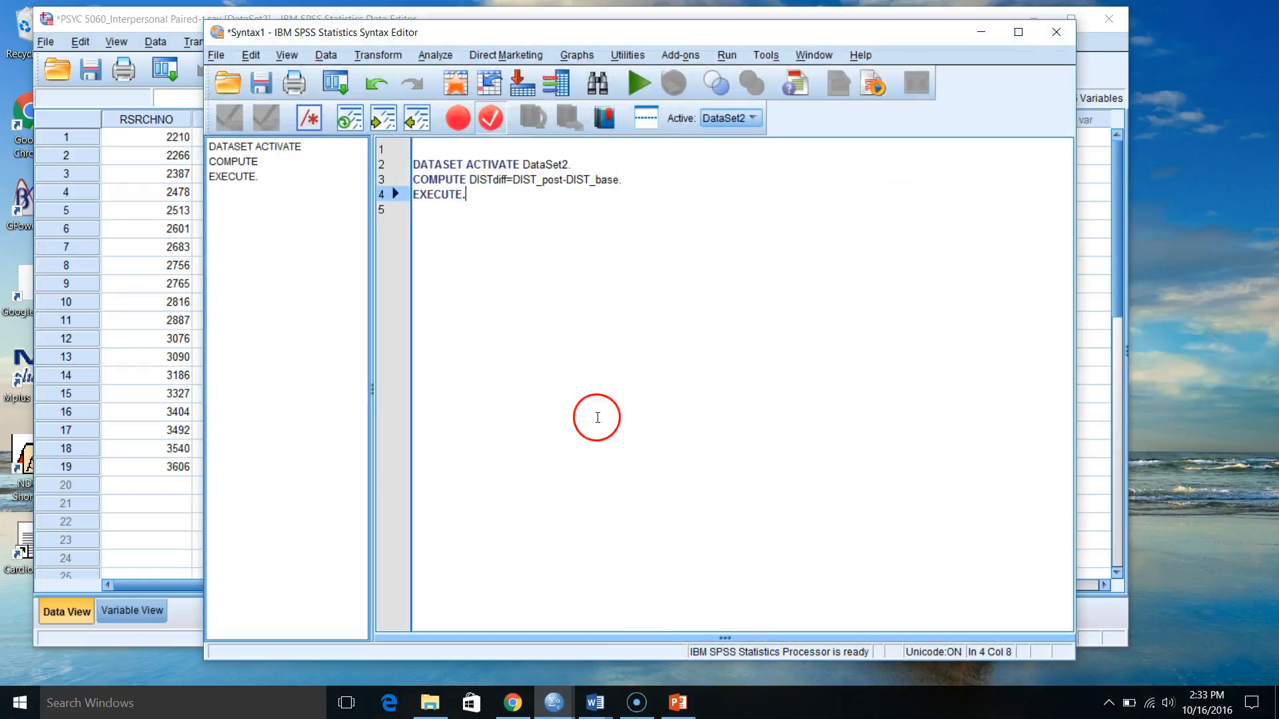
pyautogui.moveTo(633, 31); pyautogui.dragTo(825, 44)
pyautogui.moveTo(765, 174); pyautogui.dragTo(583, 162)
pyautogui.press('Delete')
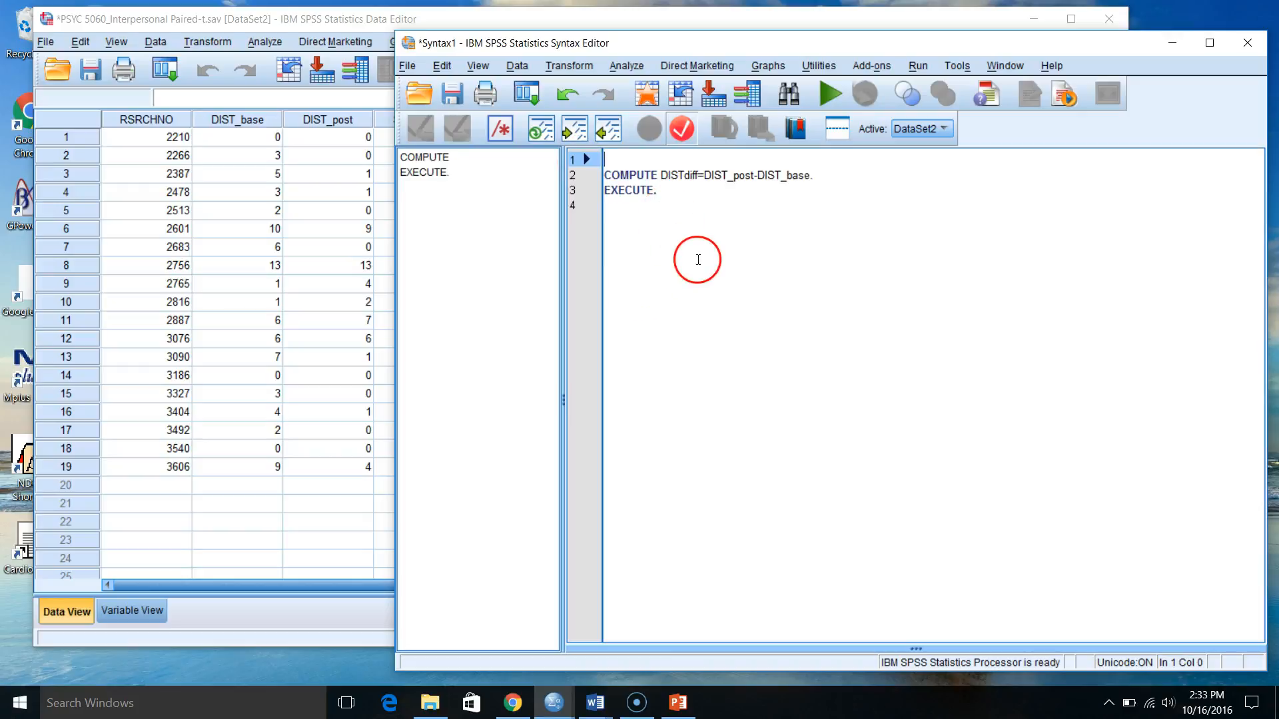
# Step: Duplicate the COMPUTE DISTdiff and EXECUTE lines below the originals, separated by a blank line
pyautogui.moveTo(669, 193); pyautogui.dragTo(583, 177)
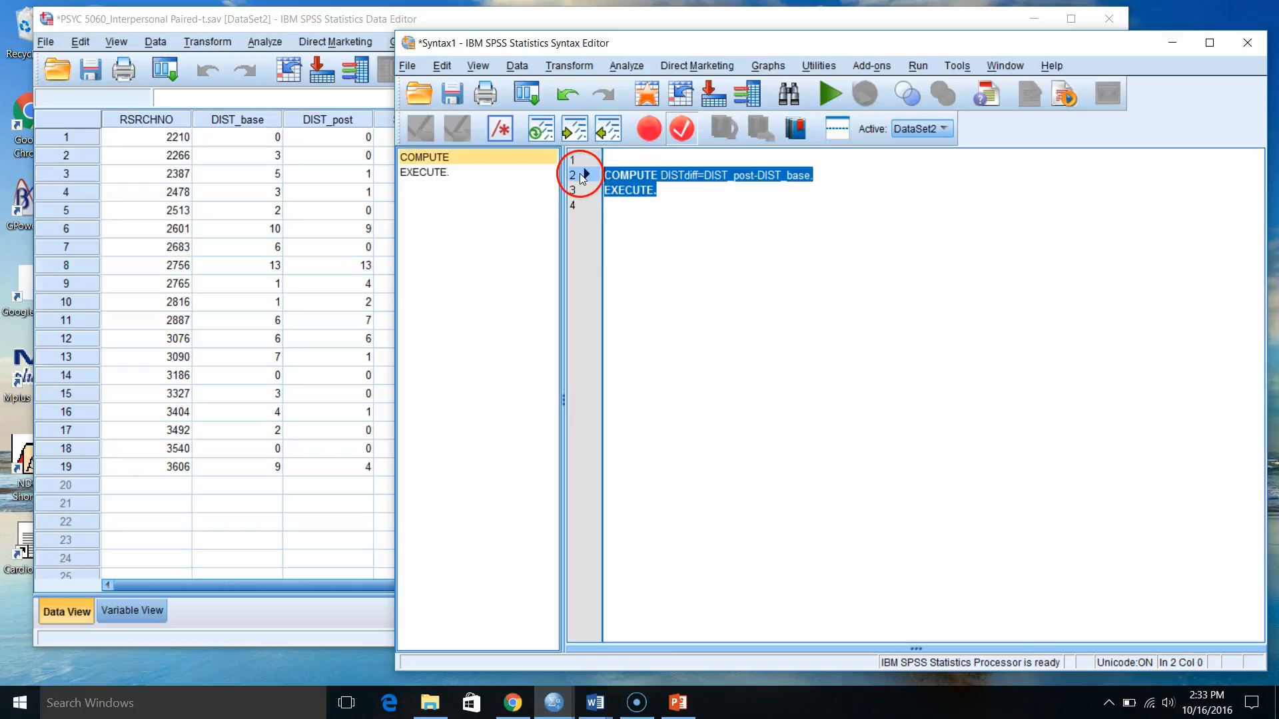
pyautogui.click(673, 219)
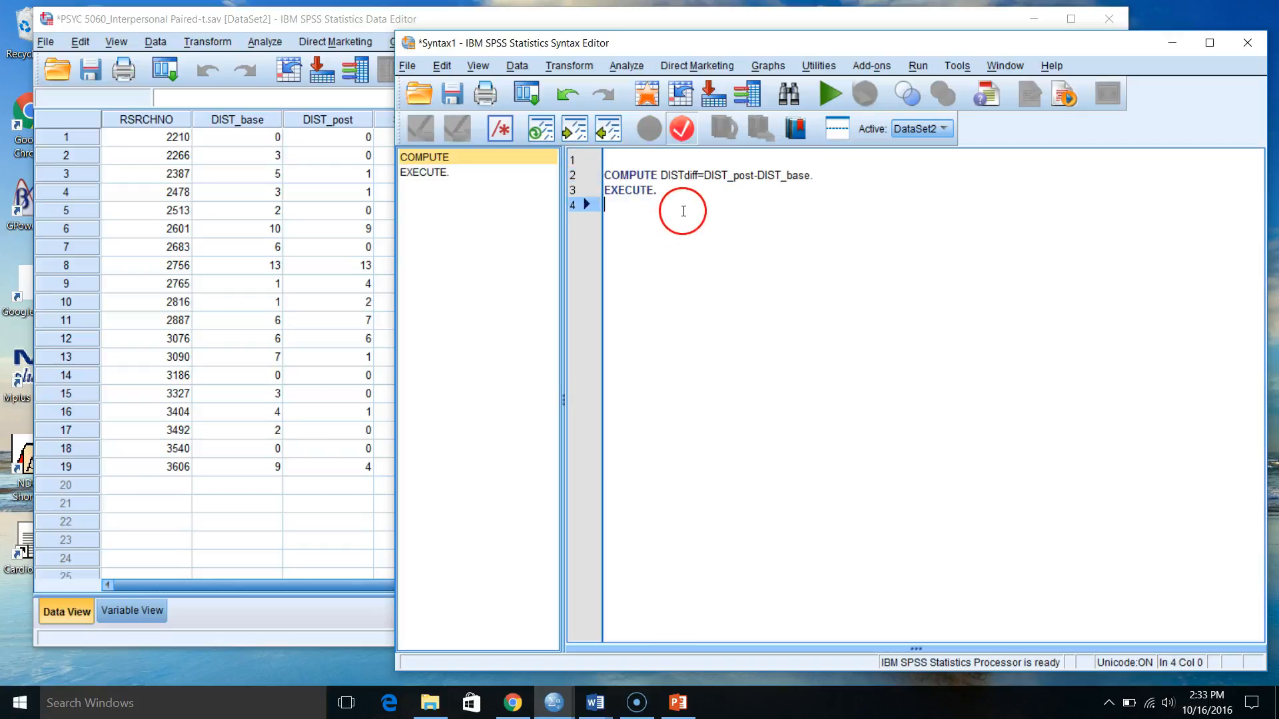
pyautogui.write('COMPUTE DISTdiff=DIST_post-DIST_base. EXECUTE.')
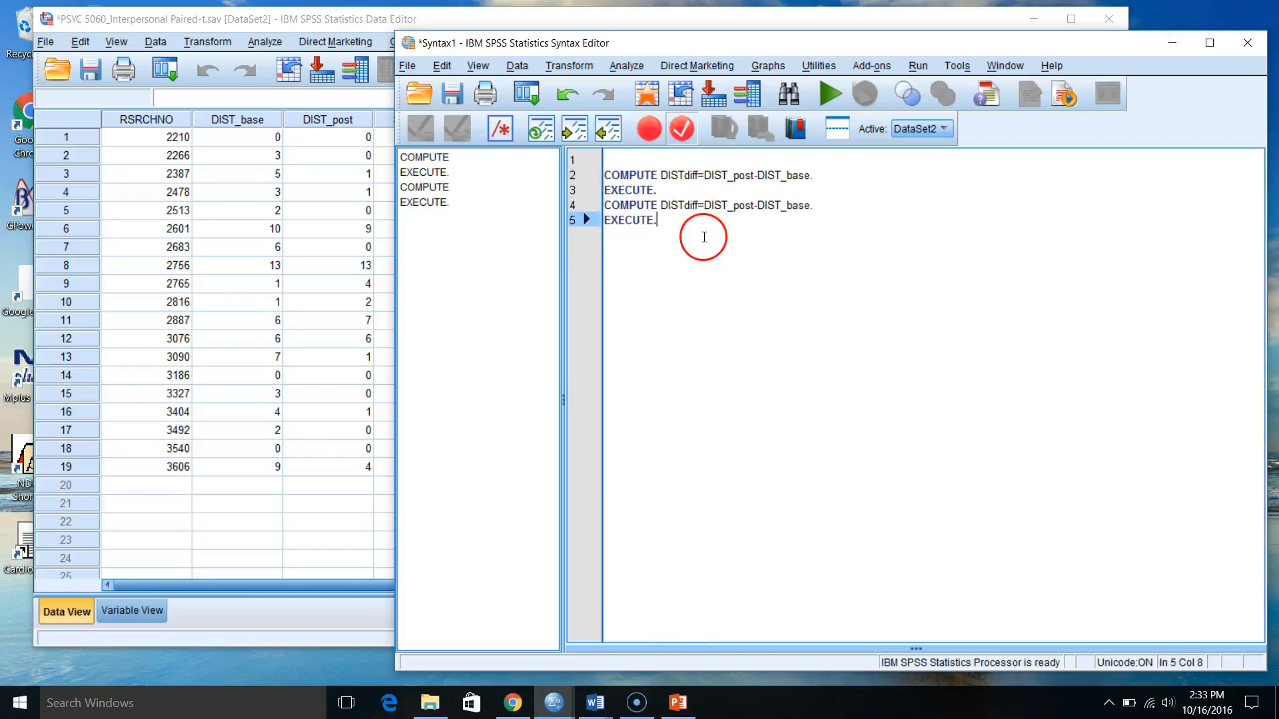
pyautogui.click(674, 190)
pyautogui.press('Return')
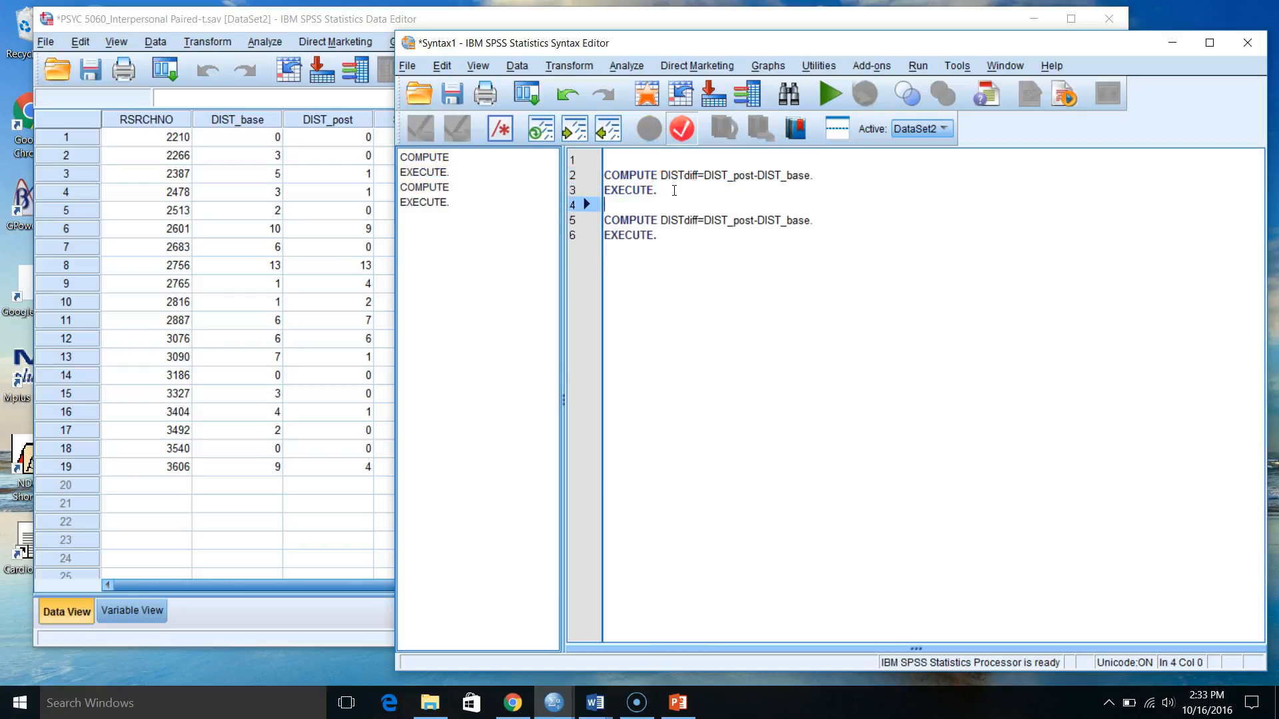
# Step: Rename the target variable in the duplicated COMPUTE line to SACdiff
pyautogui.click(682, 220)
pyautogui.press('BackSpace')
pyautogui.press('BackSpace')
pyautogui.press('BackSpace')
pyautogui.press('BackSpace')
pyautogui.write('SAC')
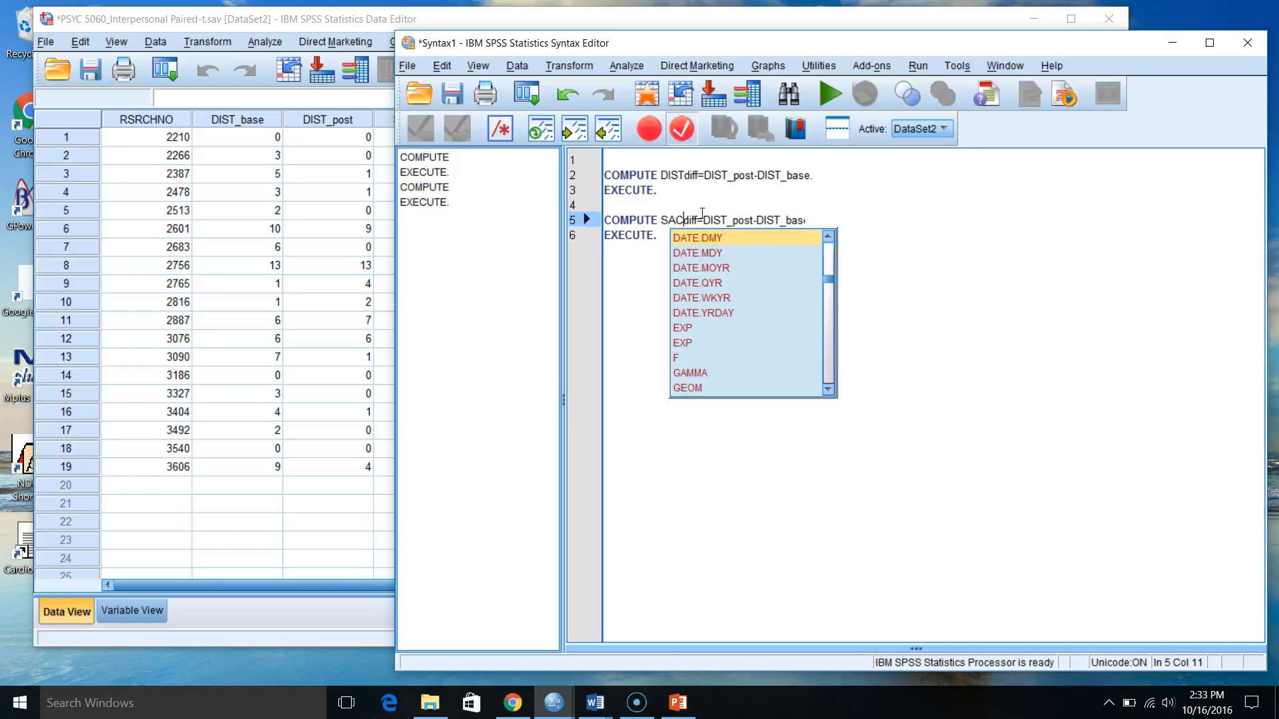
pyautogui.click(716, 231)
# Step: Change the expression in the SACdiff line to SAC_post-SAC_base
pyautogui.click(727, 221)
pyautogui.press('BackSpace')
pyautogui.press('BackSpace')
pyautogui.press('BackSpace')
pyautogui.press('BackSpace')
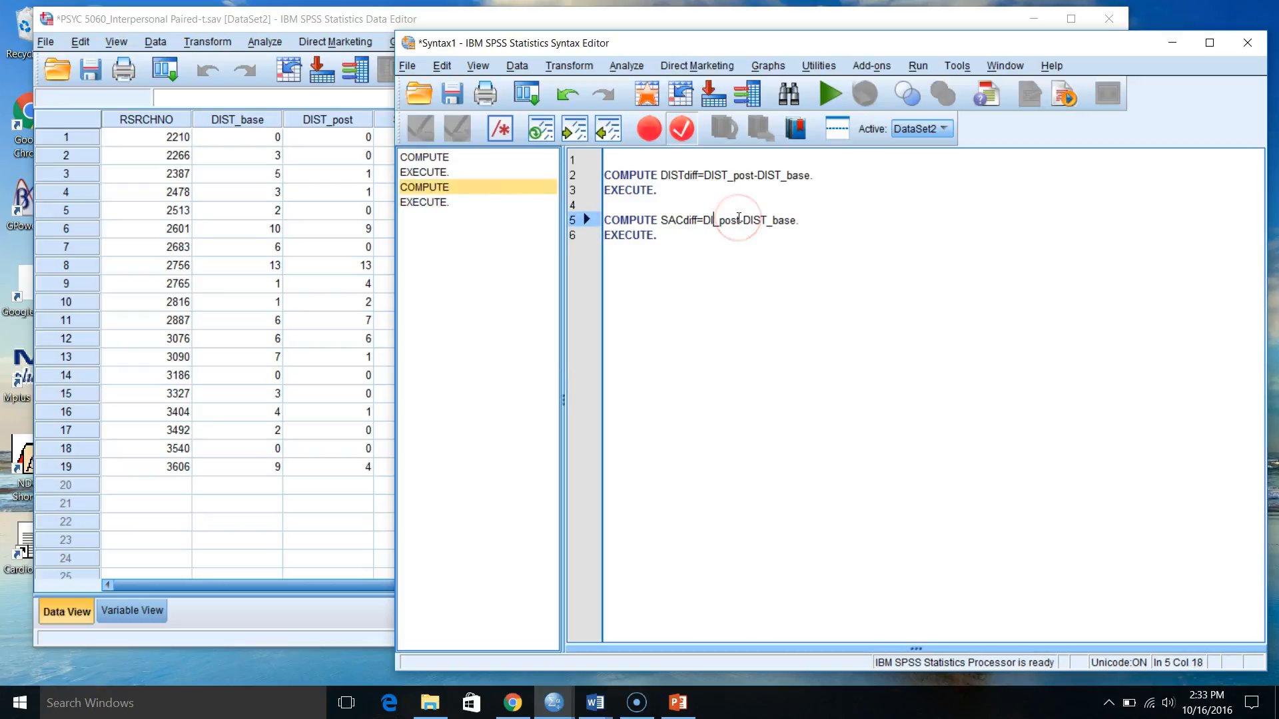
pyautogui.write('SAC')
pyautogui.click(781, 220)
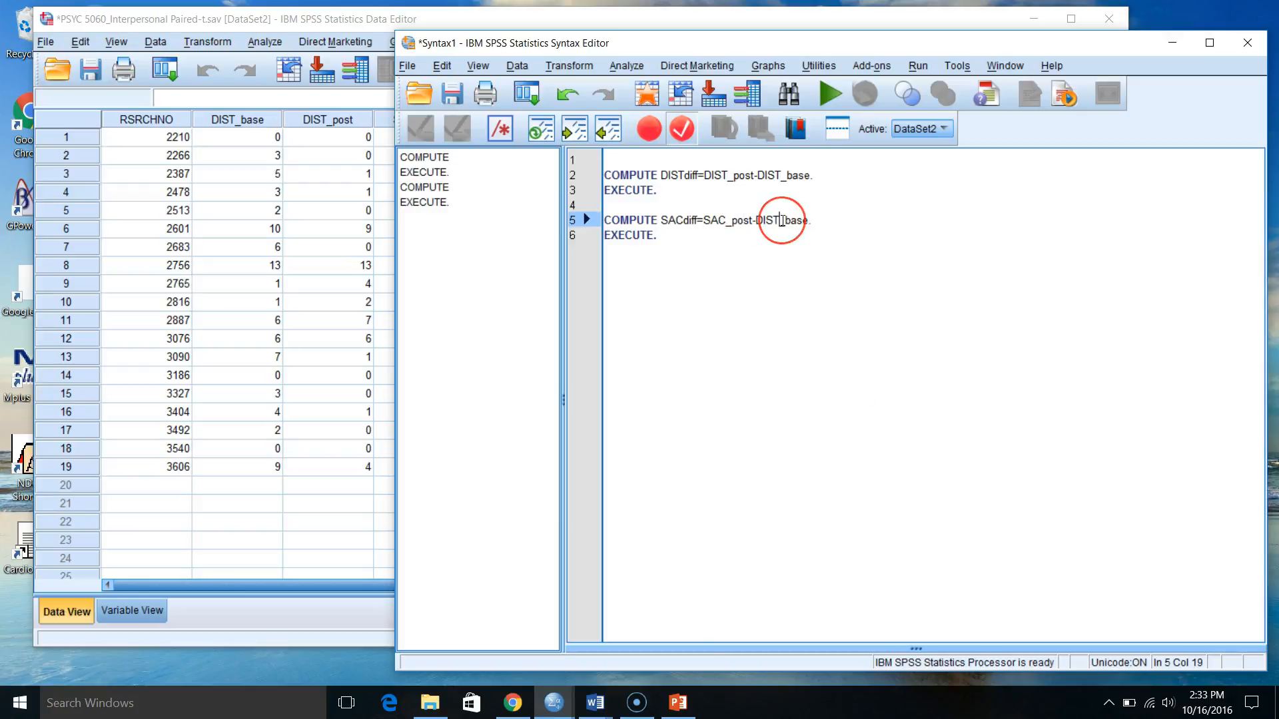
pyautogui.write('S')
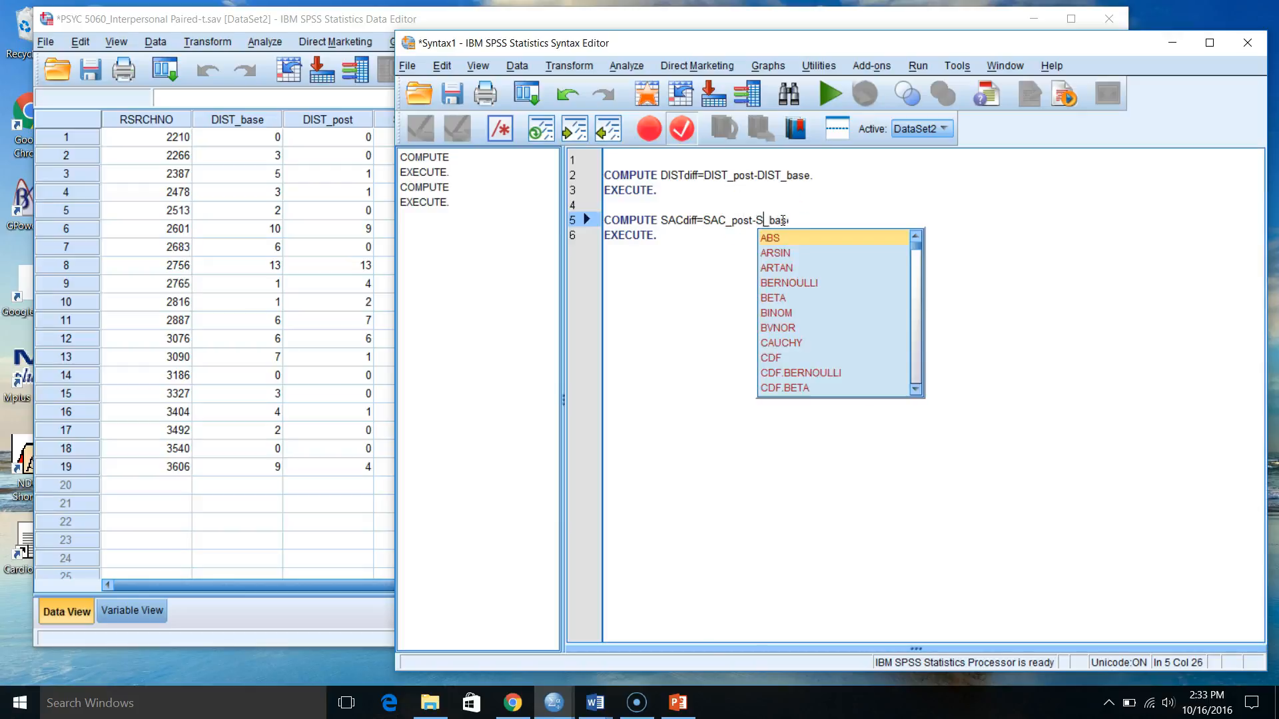
pyautogui.click(835, 221)
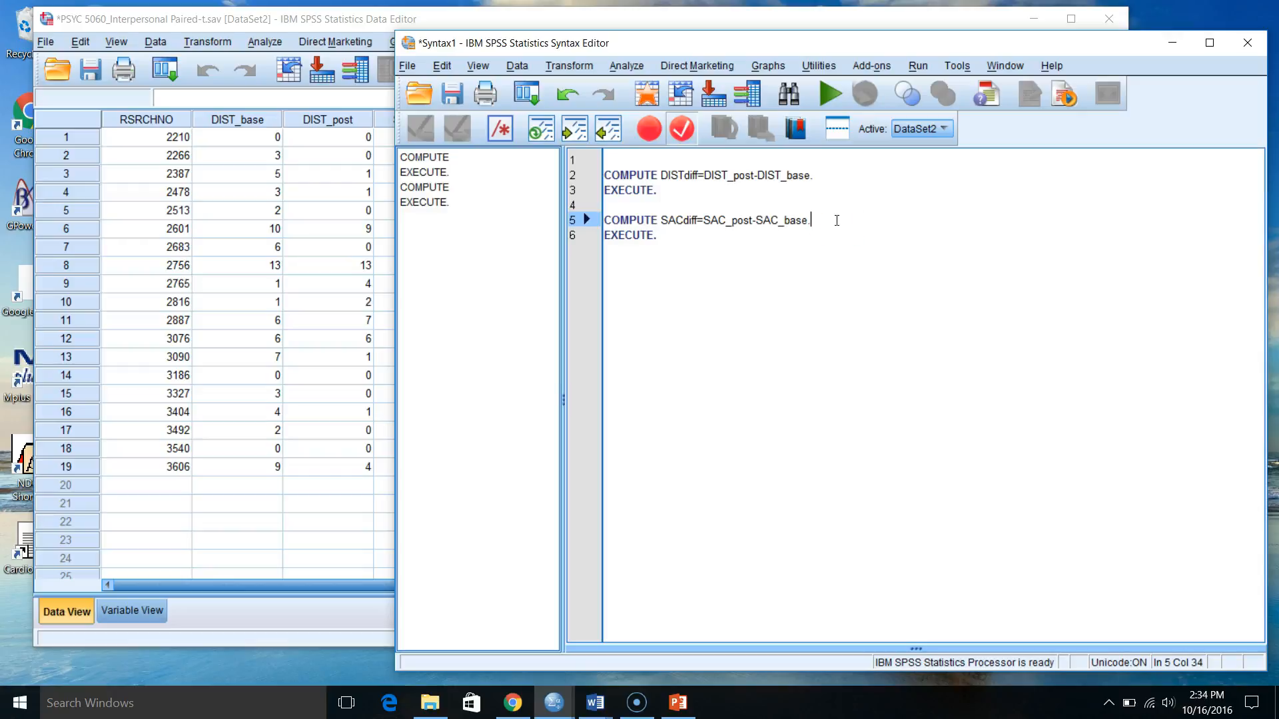
# Step: Add the comment "* Calculating difference scores for screening" above the computations and remove the blank line between the two COMPUTE blocks
pyautogui.click(678, 164)
pyautogui.press('Return')
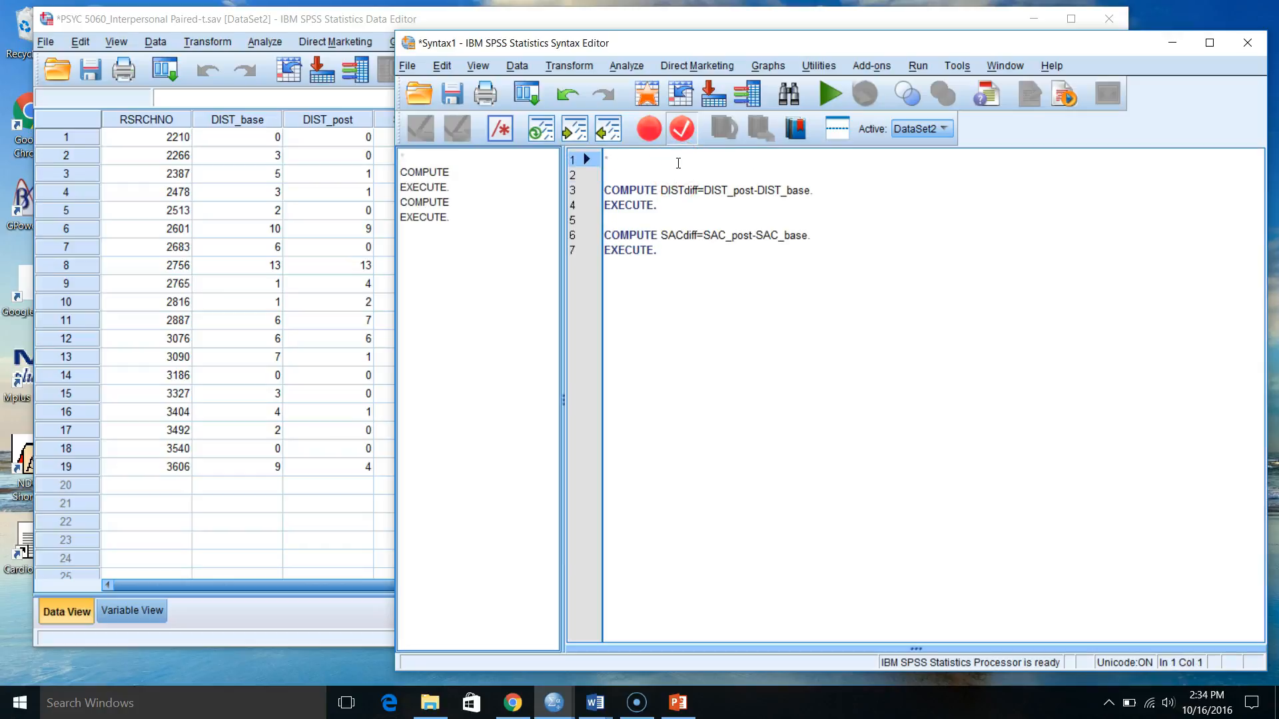
pyautogui.press('Return')
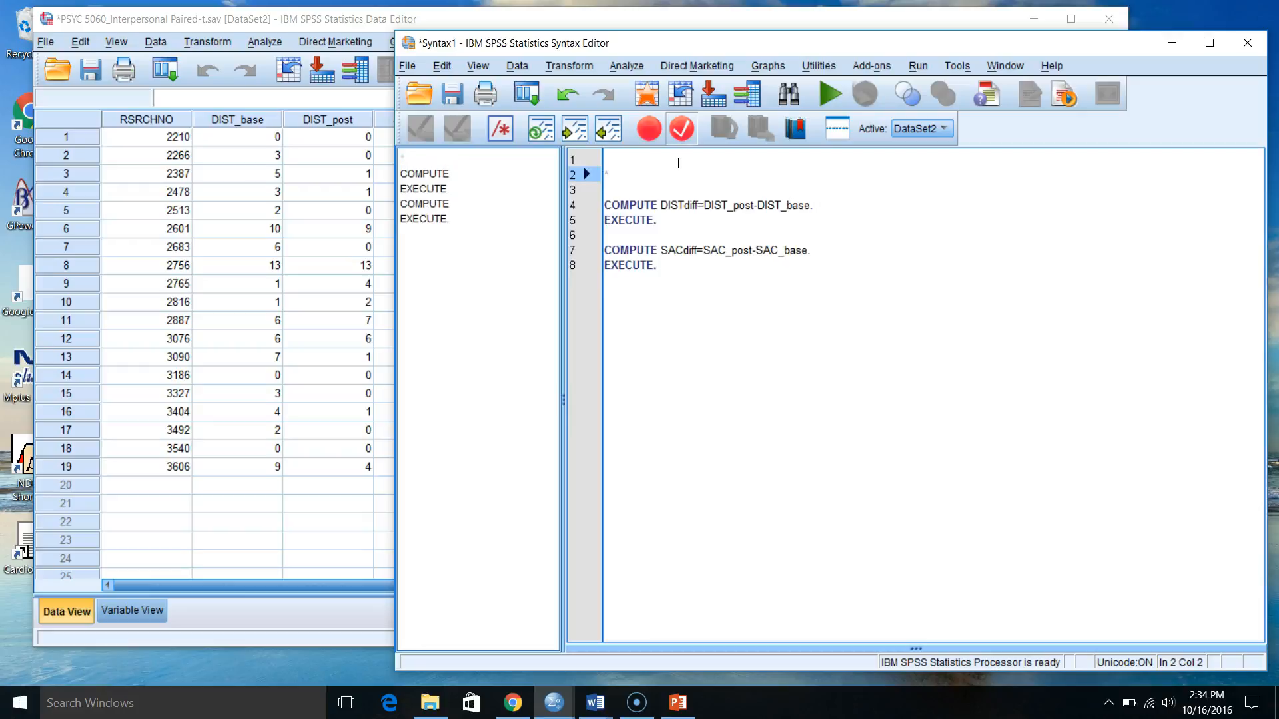
pyautogui.write('* Calculating differe')
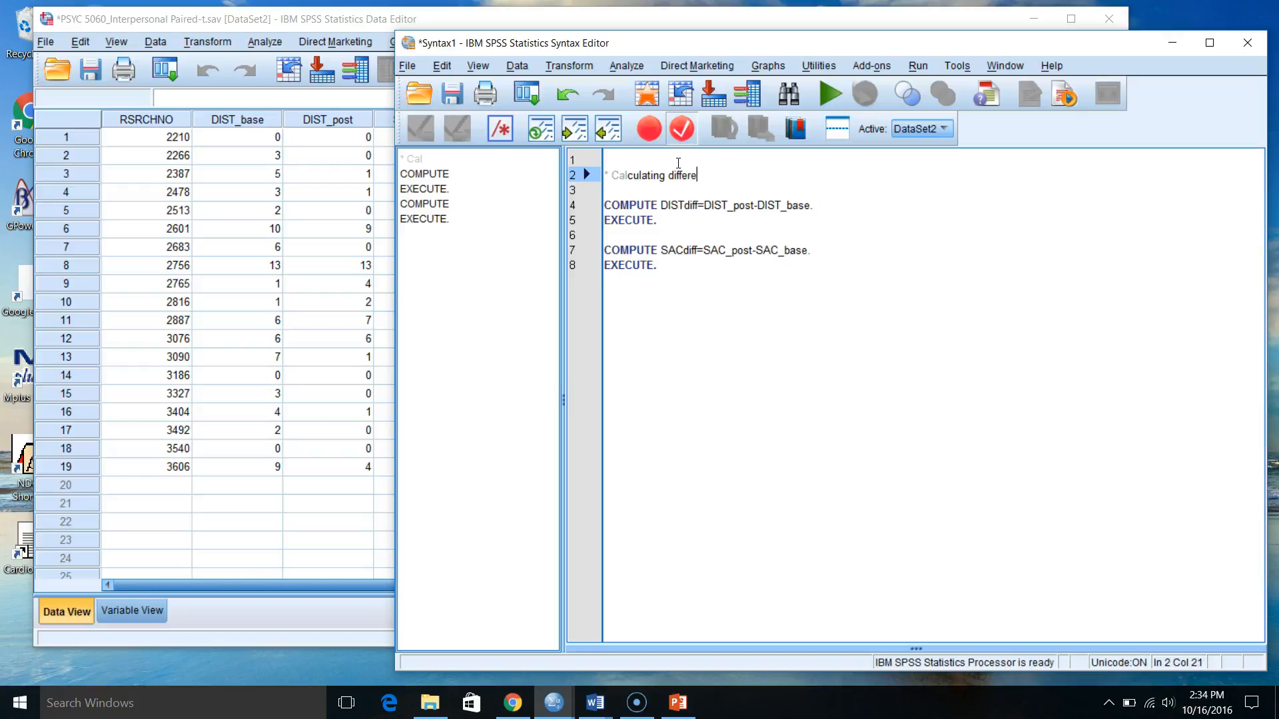
pyautogui.write('nce scores for screening')
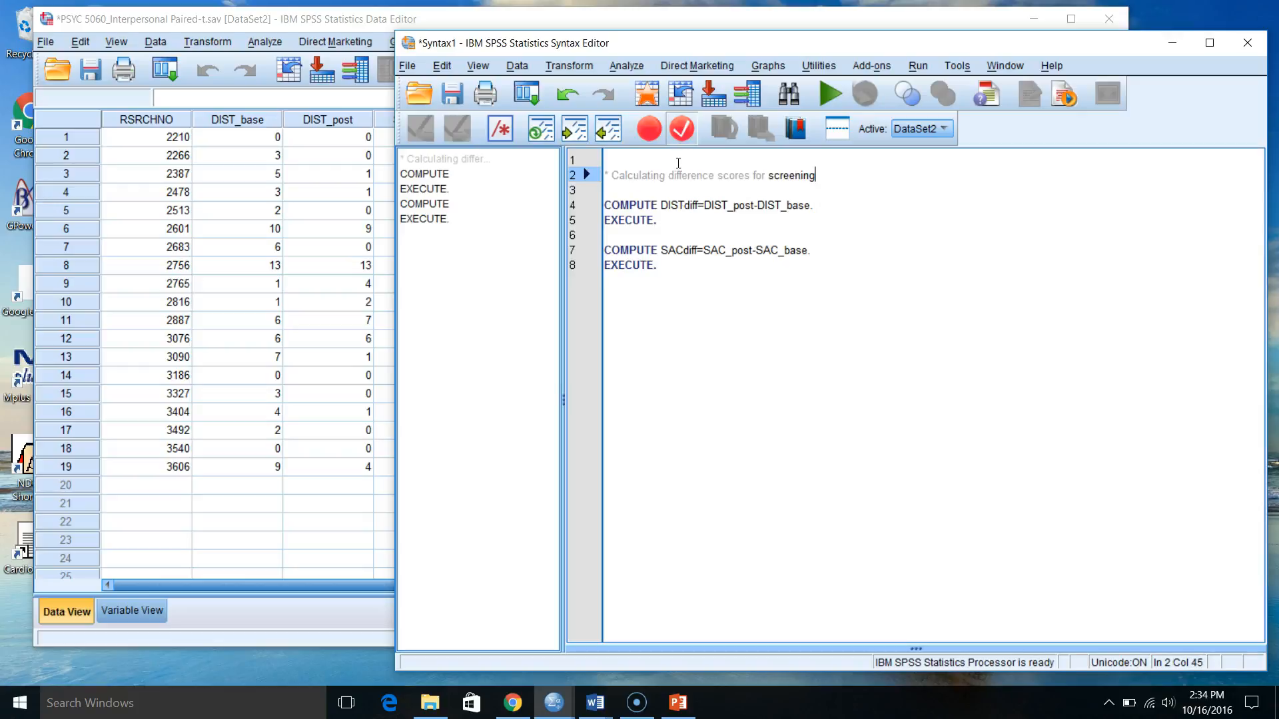
pyautogui.click(658, 222)
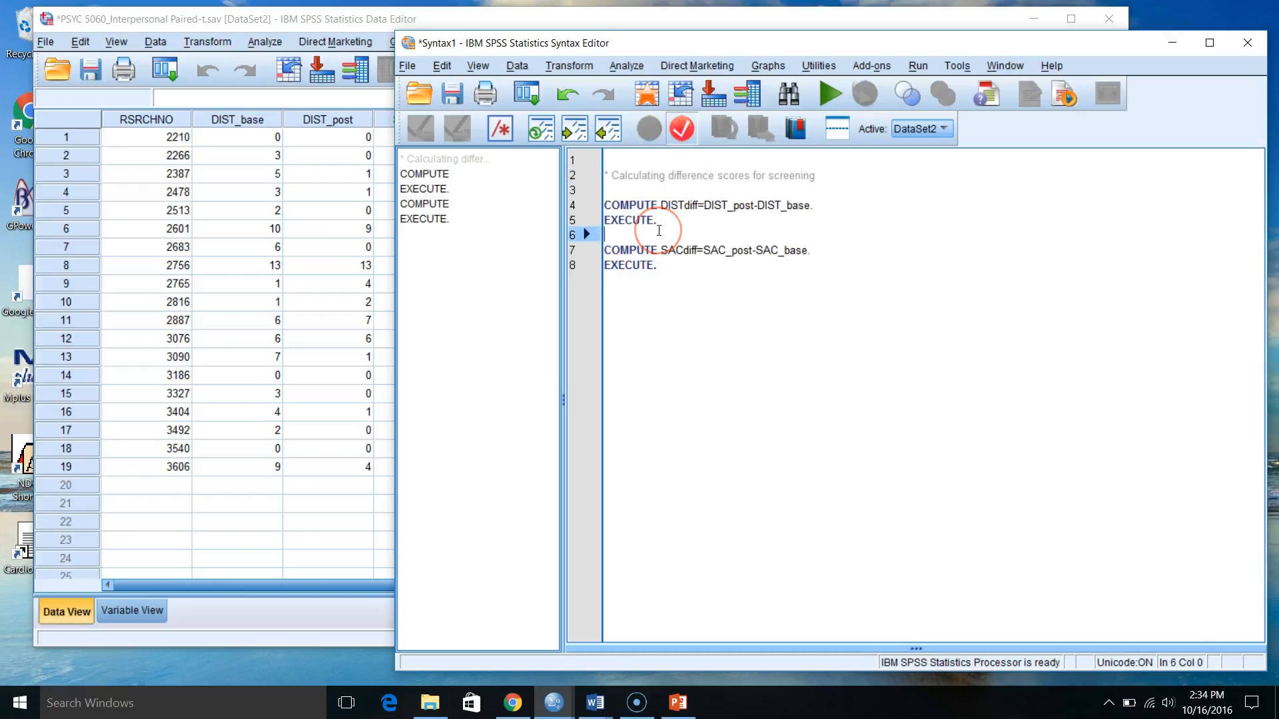
pyautogui.press('Delete')
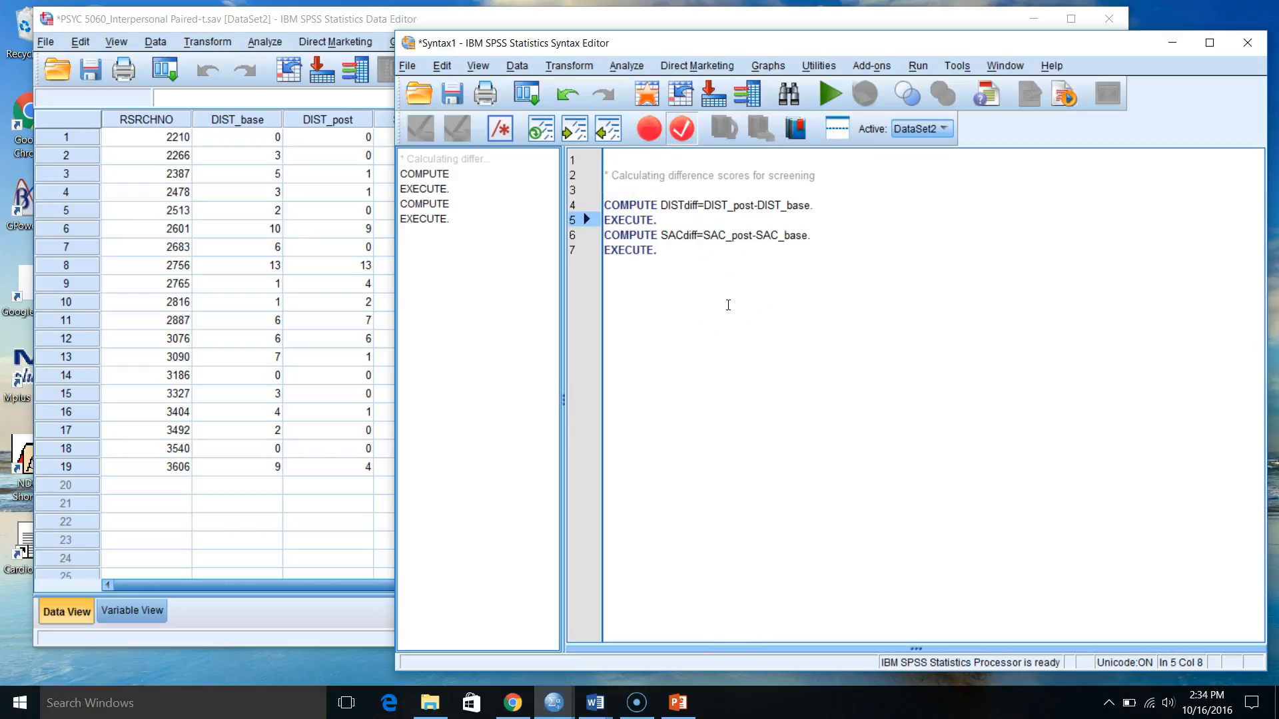
# Step: Run the whole syntax to compute DISTdiff and SACdiff, and enlarge the output window
pyautogui.moveTo(669, 261)
pyautogui.mouseDown()
pyautogui.moveTo(593, 237)
pyautogui.moveTo(545, 188)
pyautogui.moveTo(542, 149)
pyautogui.mouseUp()
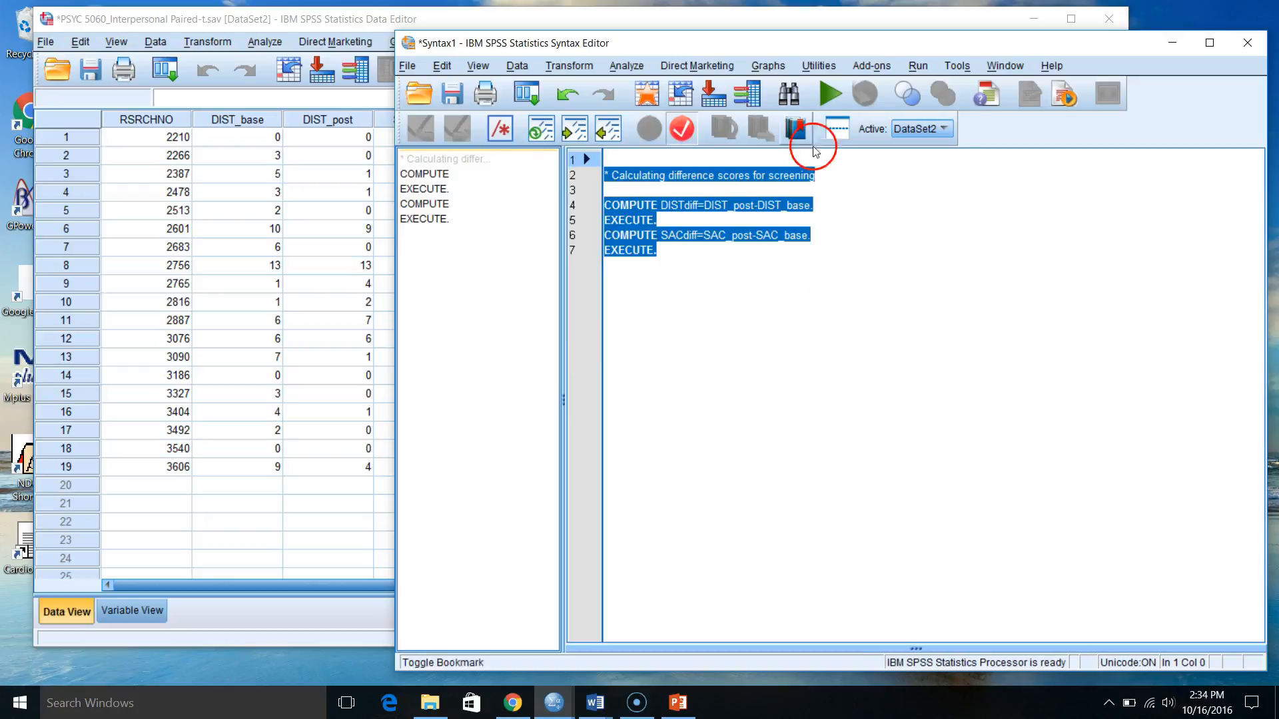
pyautogui.click(829, 93)
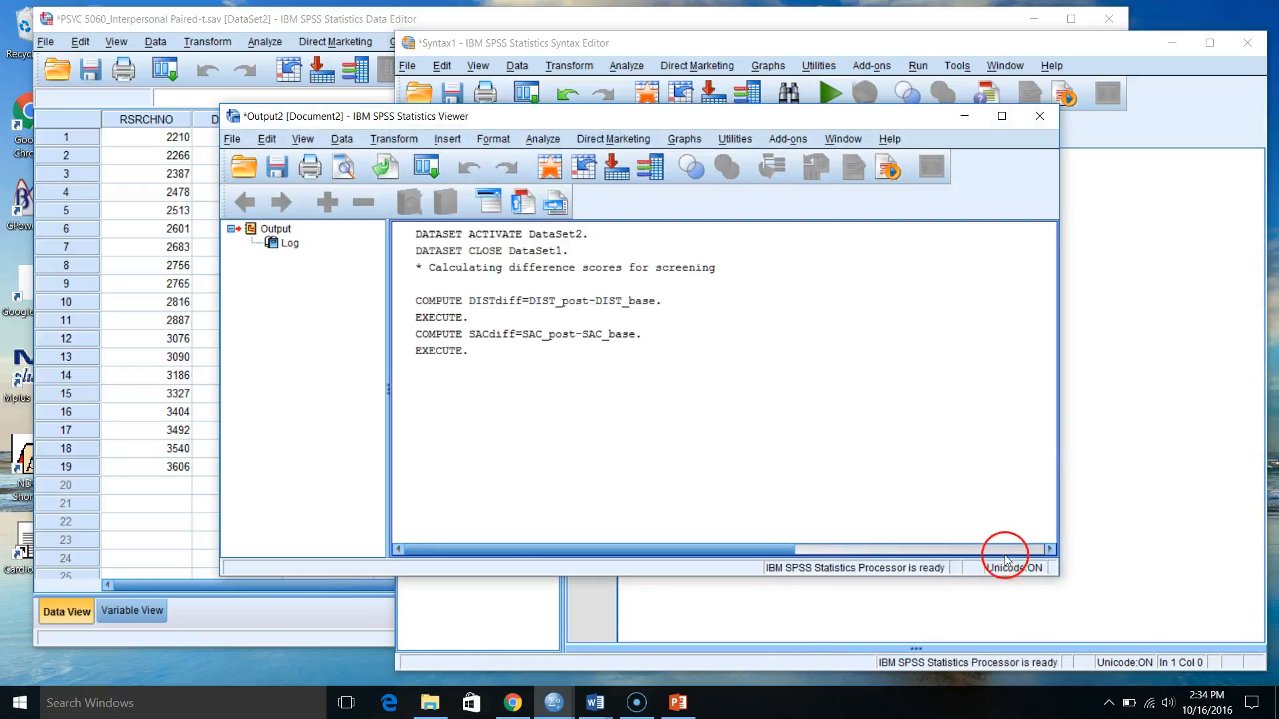
pyautogui.moveTo(1057, 575); pyautogui.dragTo(1123, 638)
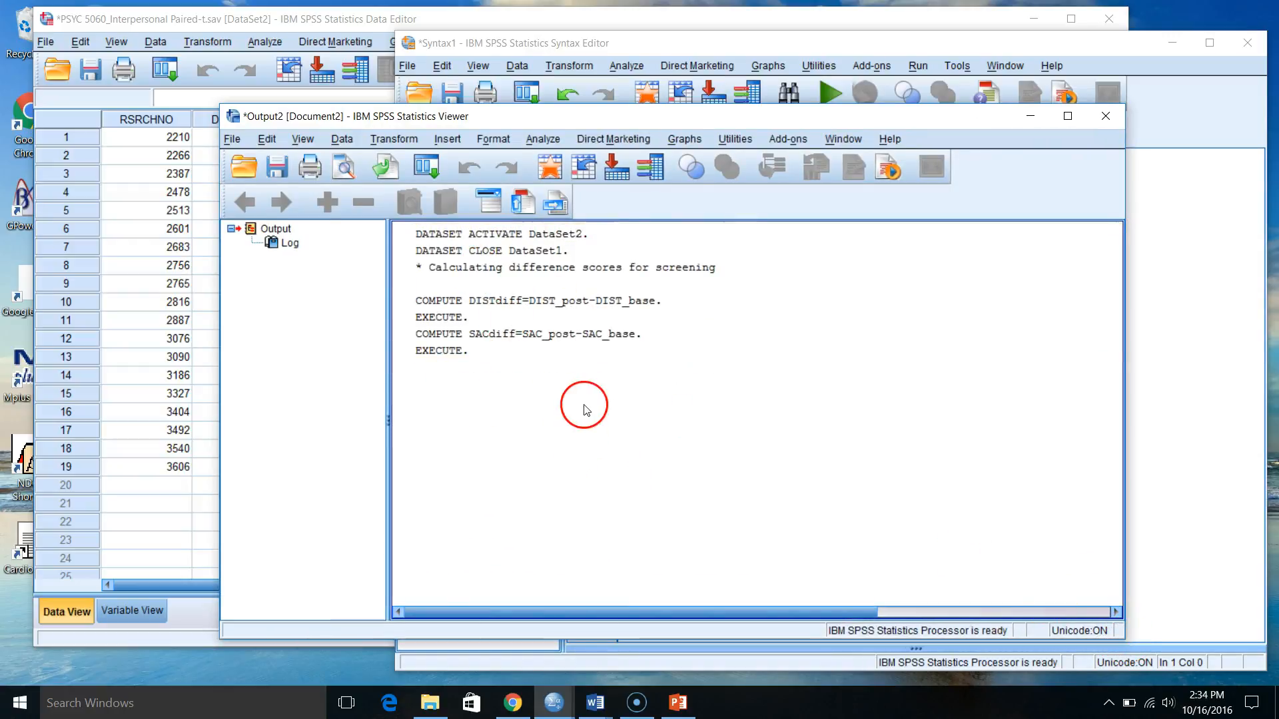
pyautogui.click(436, 326)
pyautogui.click(535, 396)
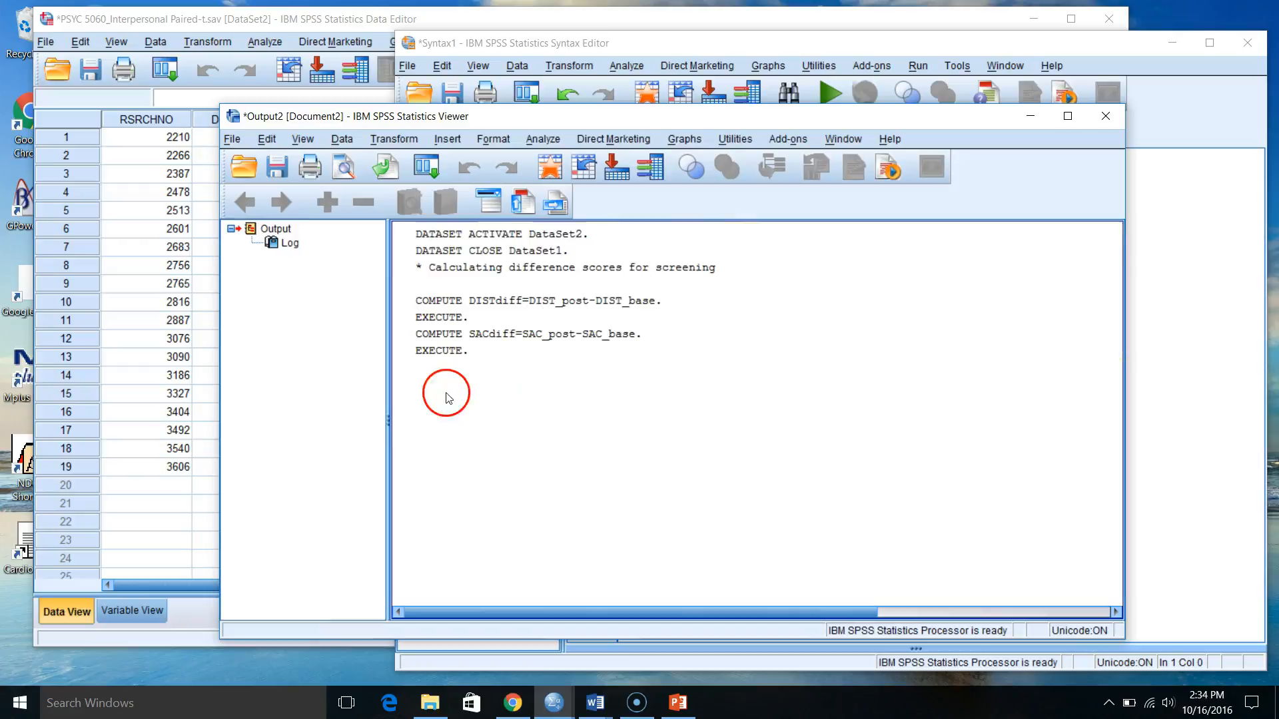
# Step: Switch to the Data Editor and sort the cases in ascending order by DISTdiff, followed by SACdiff
pyautogui.click(389, 29)
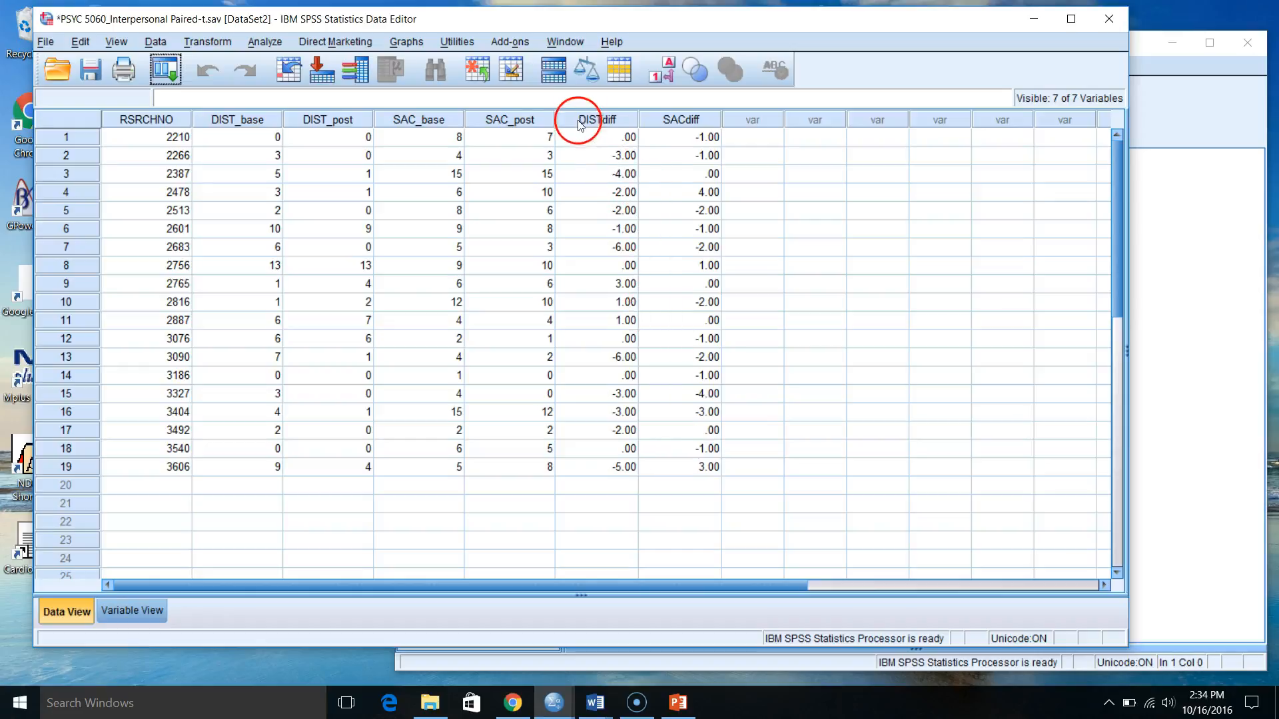
pyautogui.rightClick(602, 115)
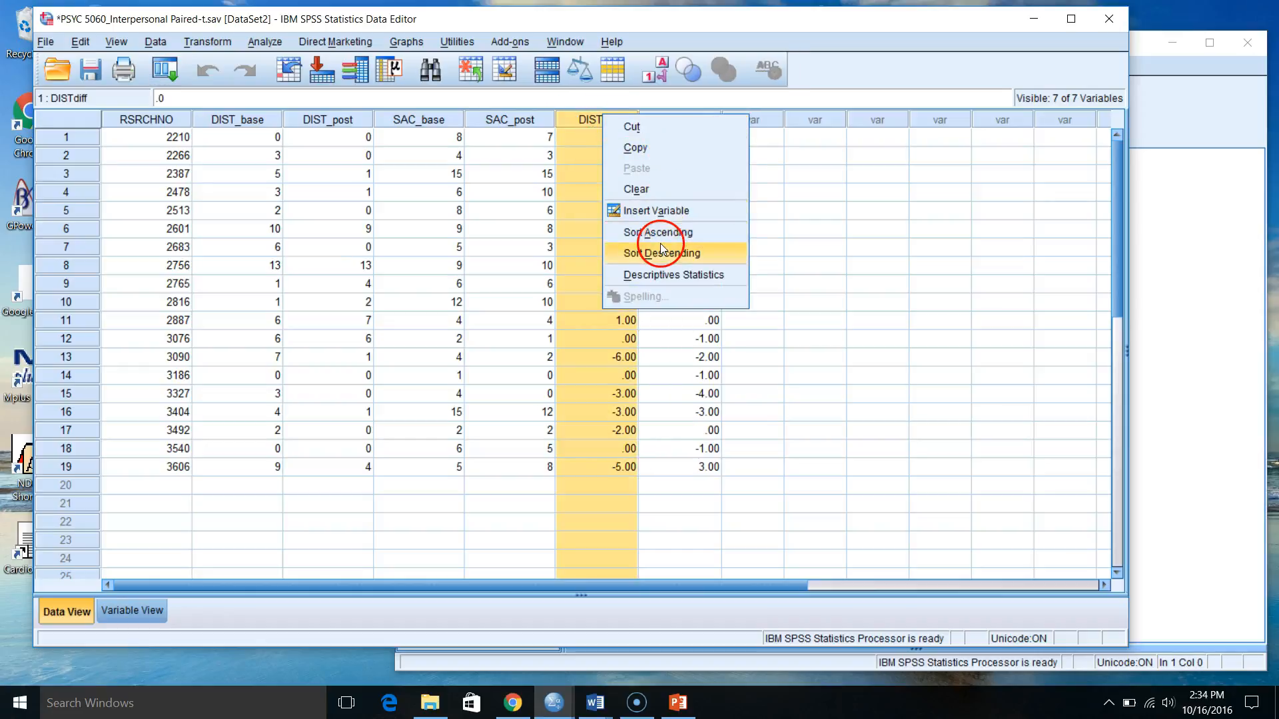
pyautogui.click(666, 237)
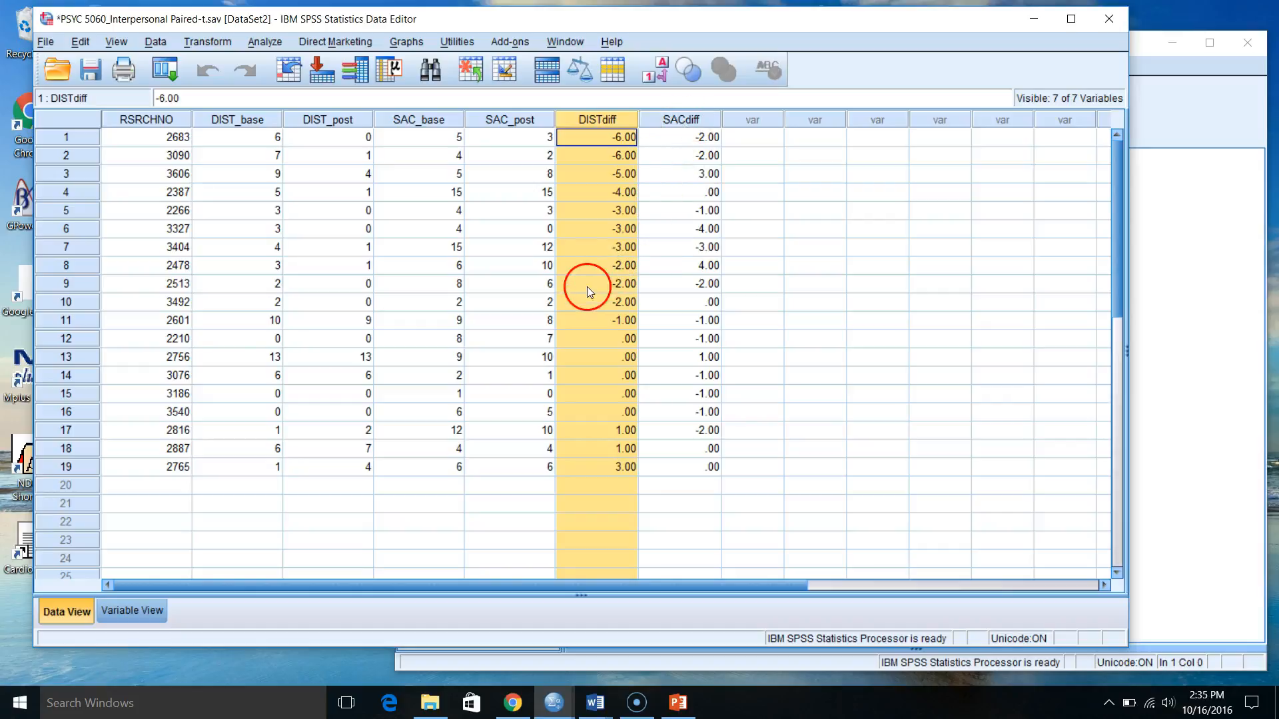
pyautogui.rightClick(702, 118)
pyautogui.click(753, 237)
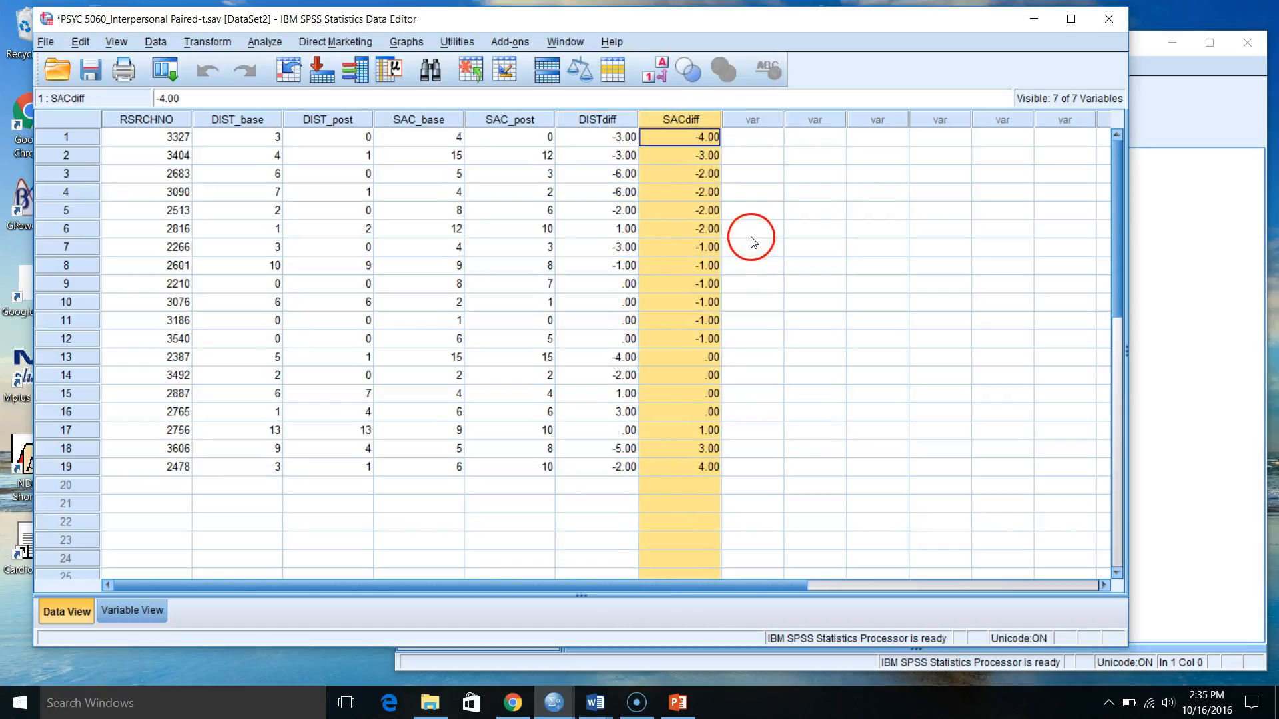
# Step: Sort the cases in ascending order by DIST_base, followed by DIST_post
pyautogui.click(263, 122)
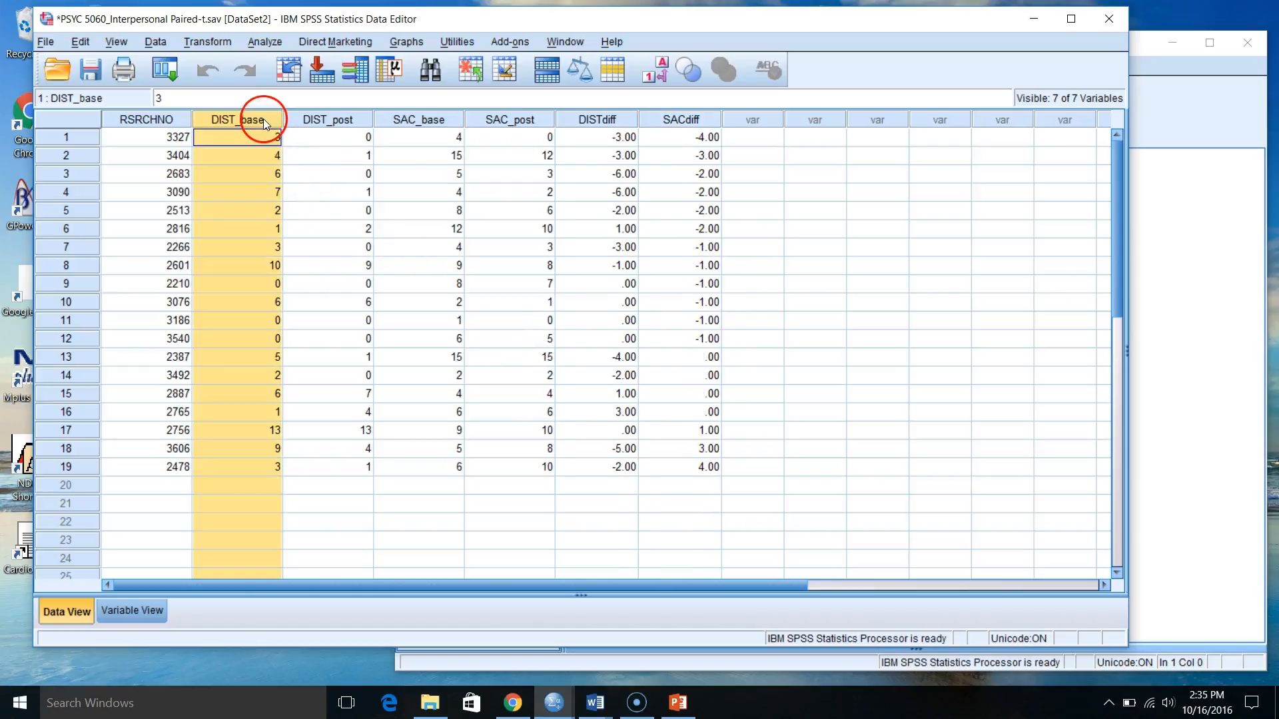
pyautogui.rightClick(263, 118)
pyautogui.click(359, 241)
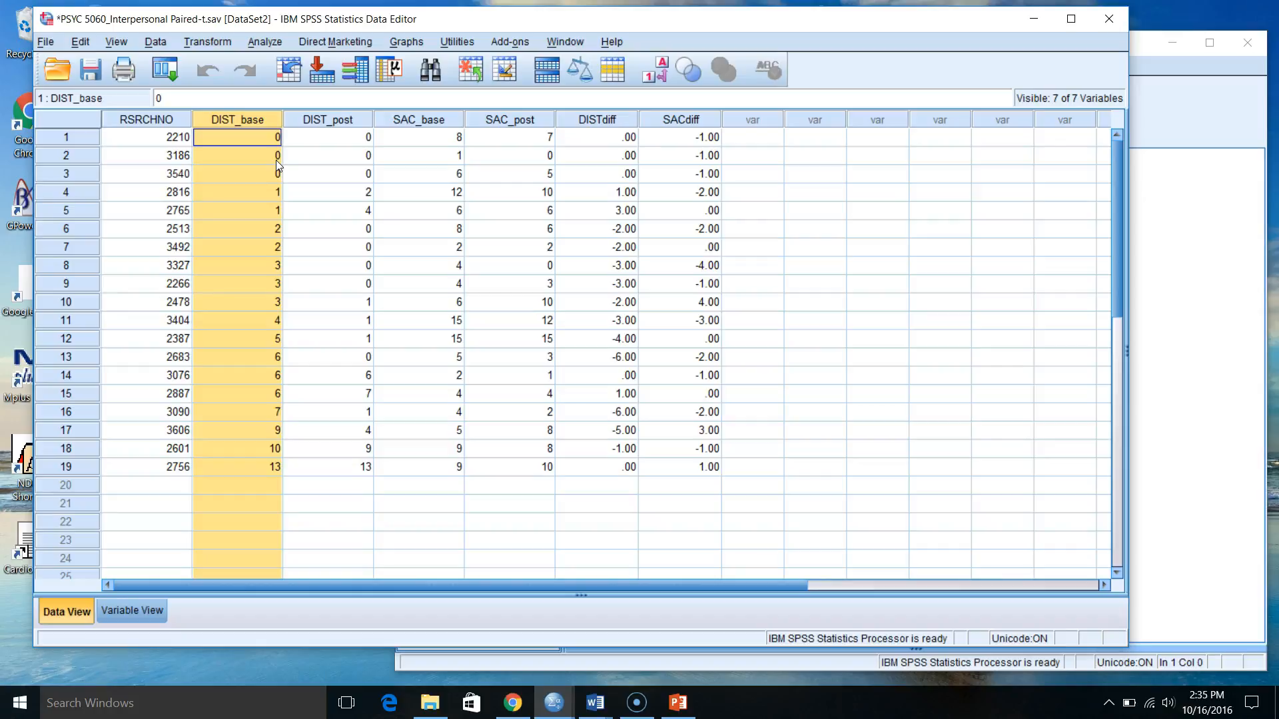
pyautogui.click(343, 121)
pyautogui.rightClick(343, 119)
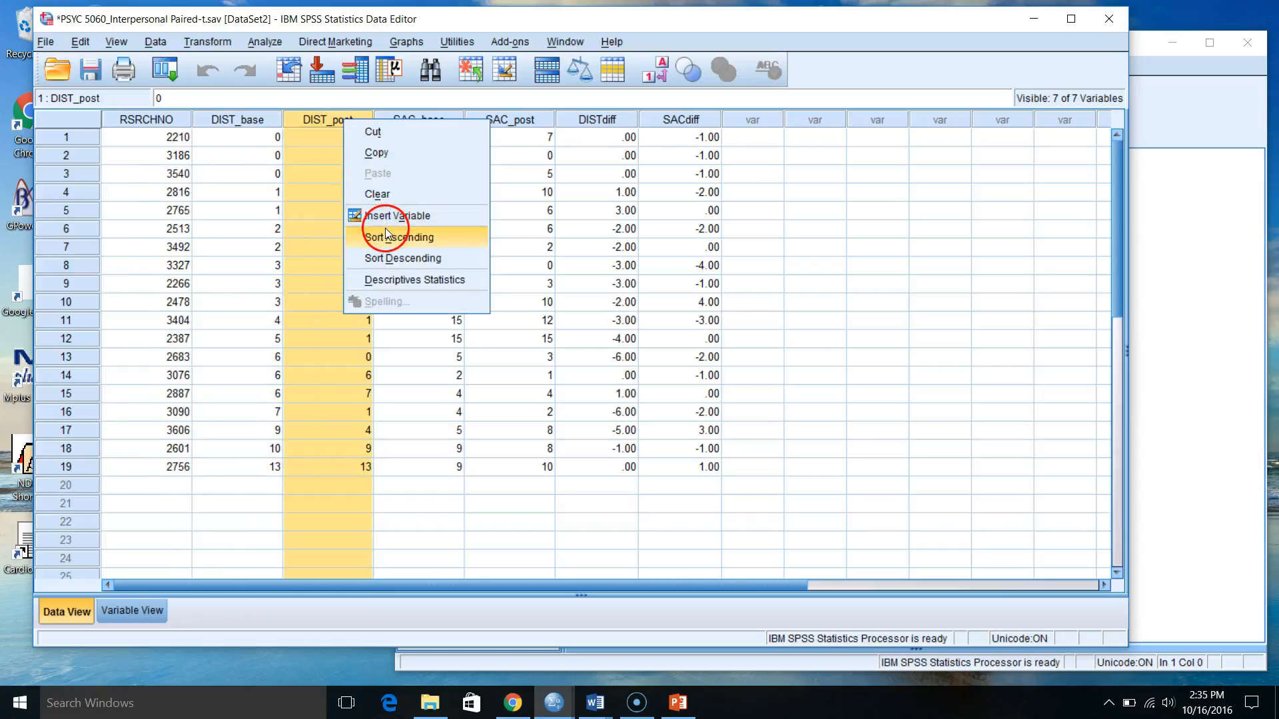
pyautogui.click(386, 236)
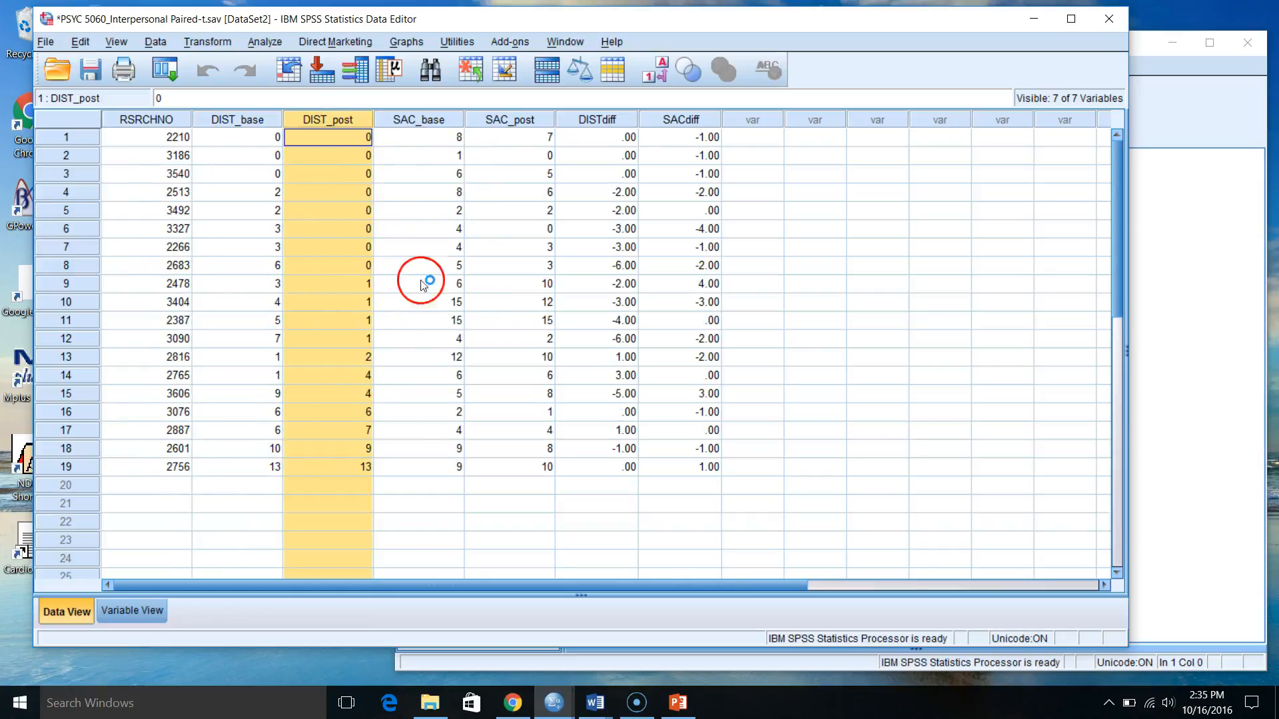
# Step: Sort the cases in ascending order by SAC_base, followed by SAC_post, and clear the column selection
pyautogui.click(431, 119)
pyautogui.rightClick(430, 117)
pyautogui.click(471, 233)
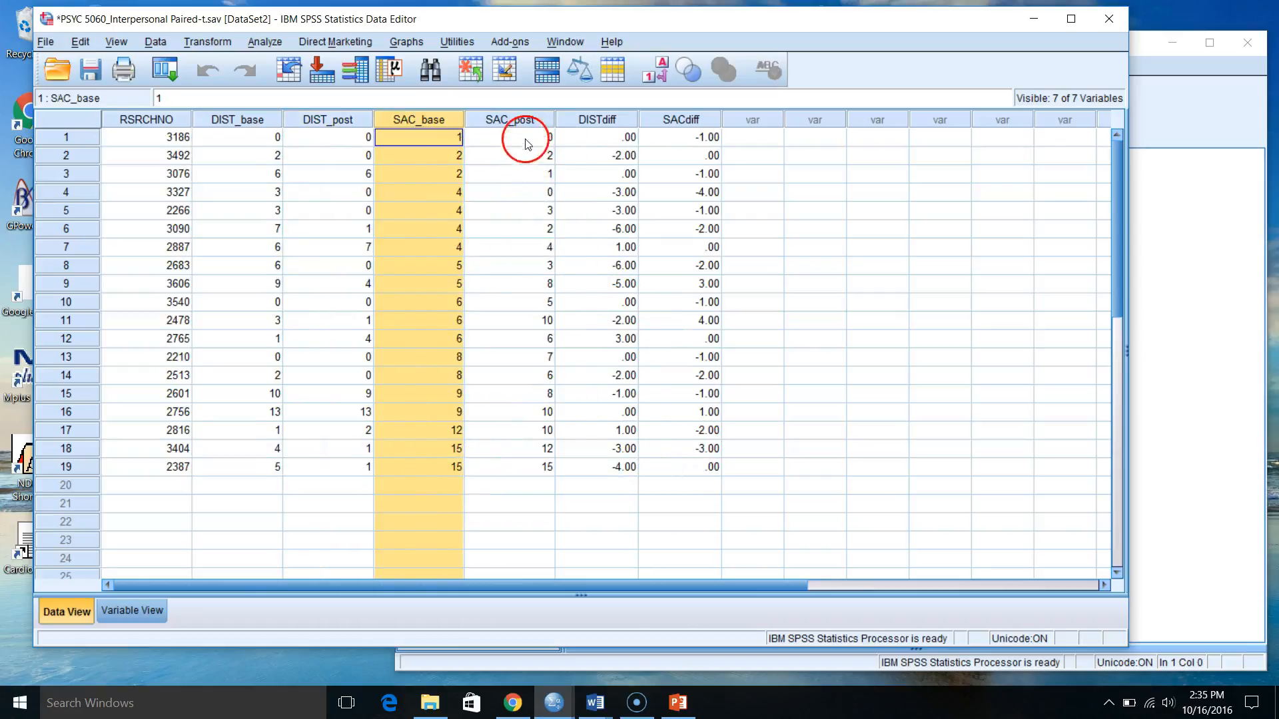
pyautogui.click(522, 118)
pyautogui.rightClick(522, 117)
pyautogui.click(565, 237)
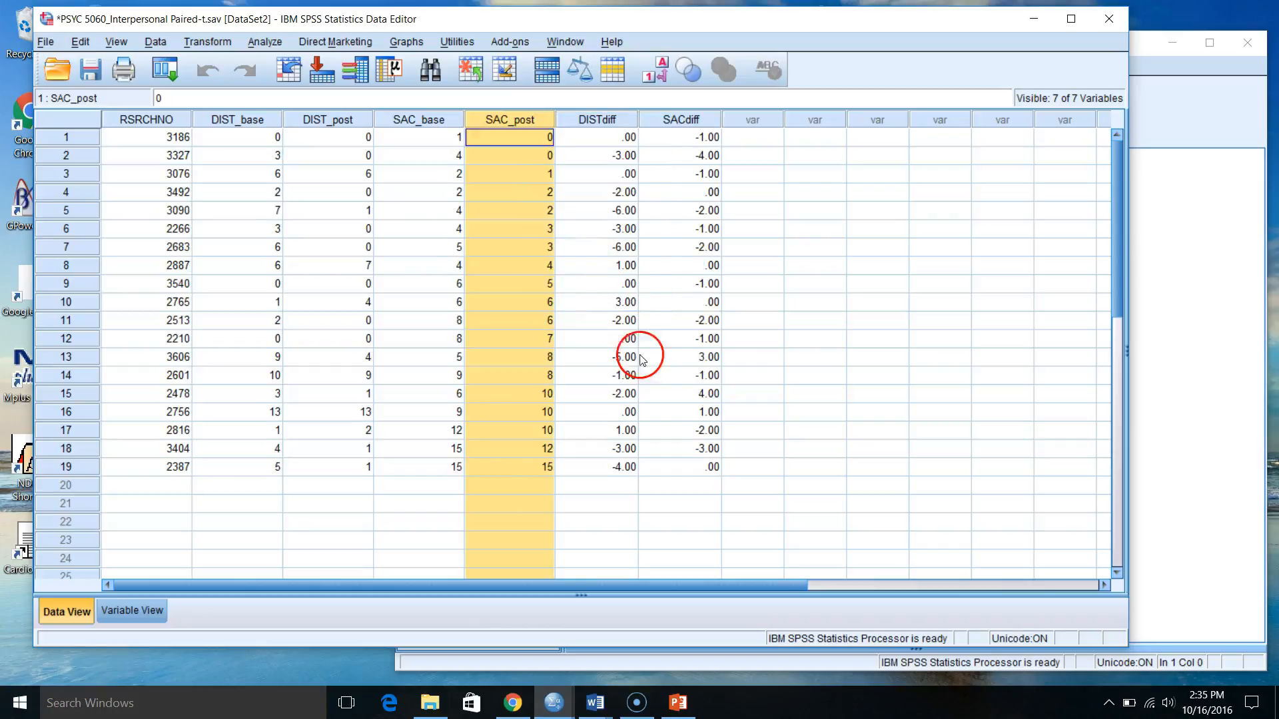
pyautogui.click(541, 484)
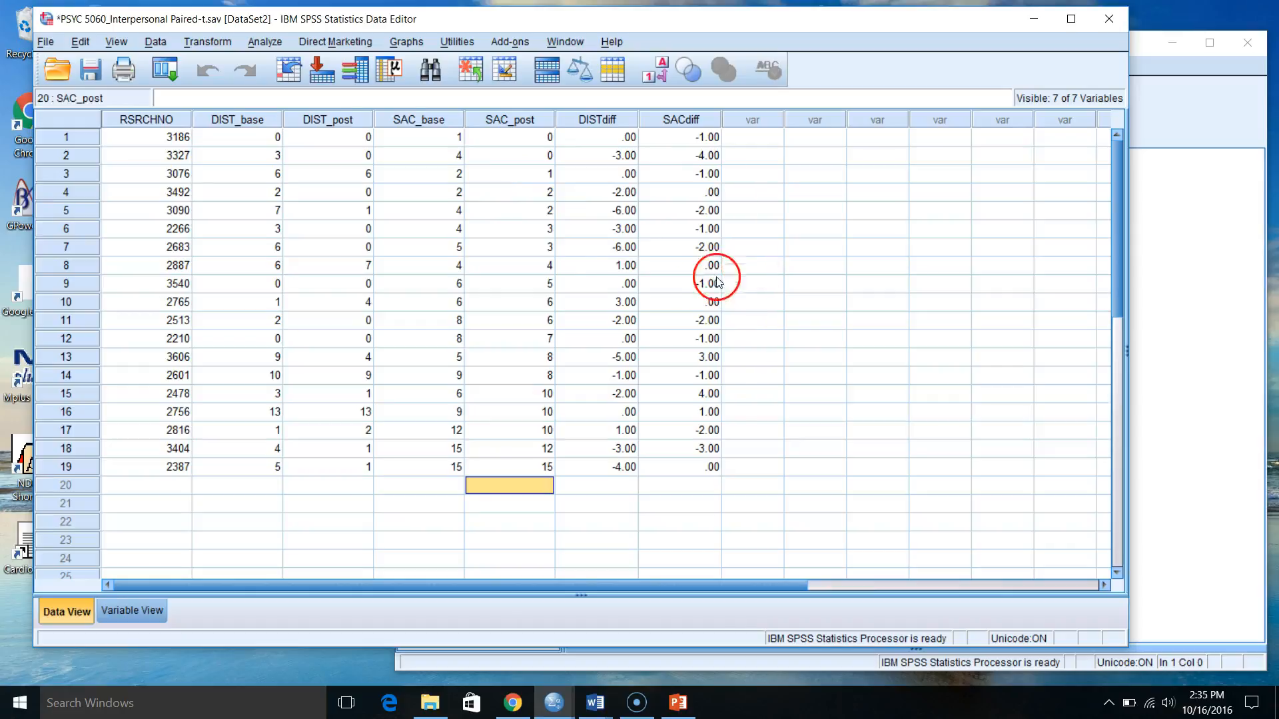
# Step: Set up a Descriptives analysis with DISTdiff and SACdiff as its variables
pyautogui.click(264, 41)
pyautogui.moveTo(287, 75)
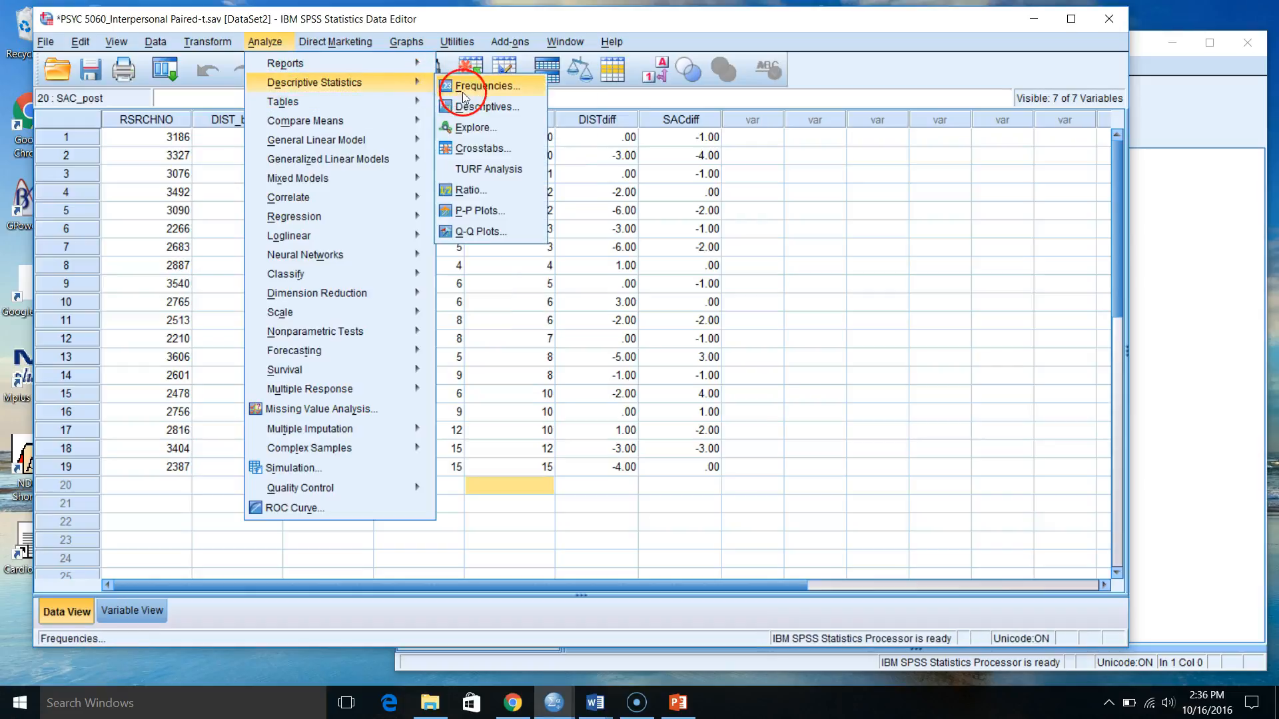
pyautogui.click(471, 108)
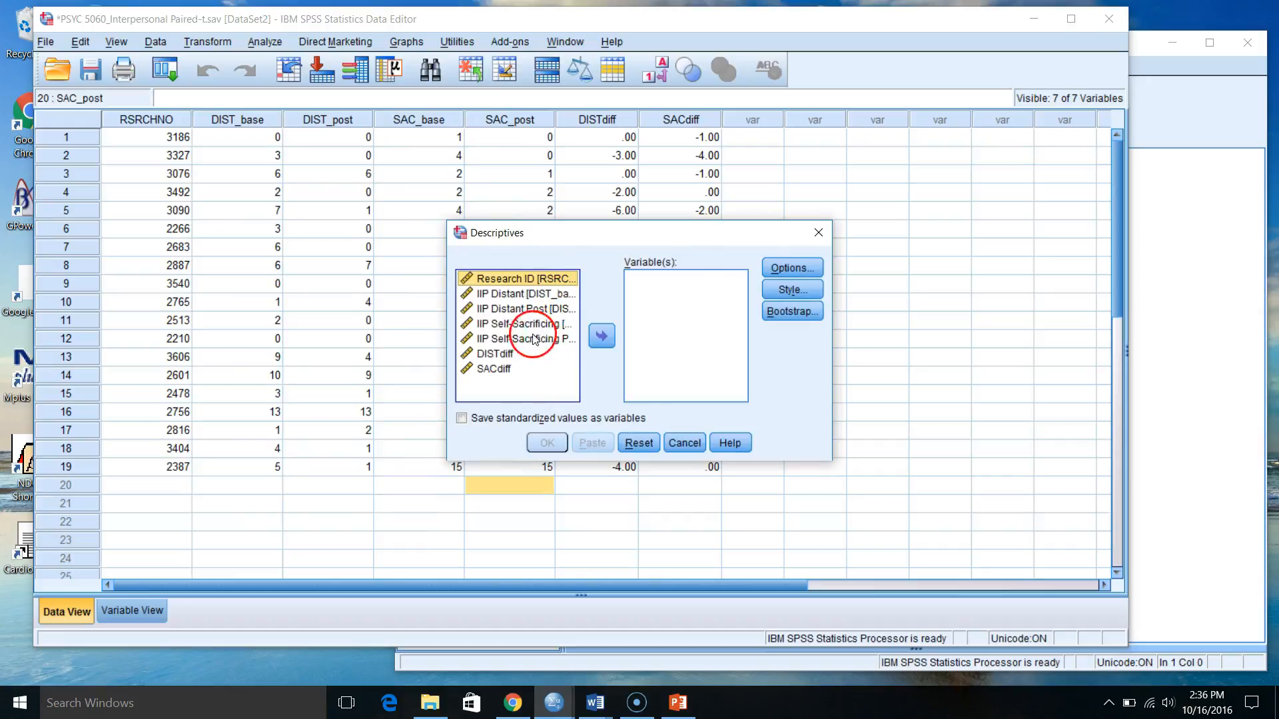
pyautogui.click(501, 357)
pyautogui.hotkey('shift', 'Down')
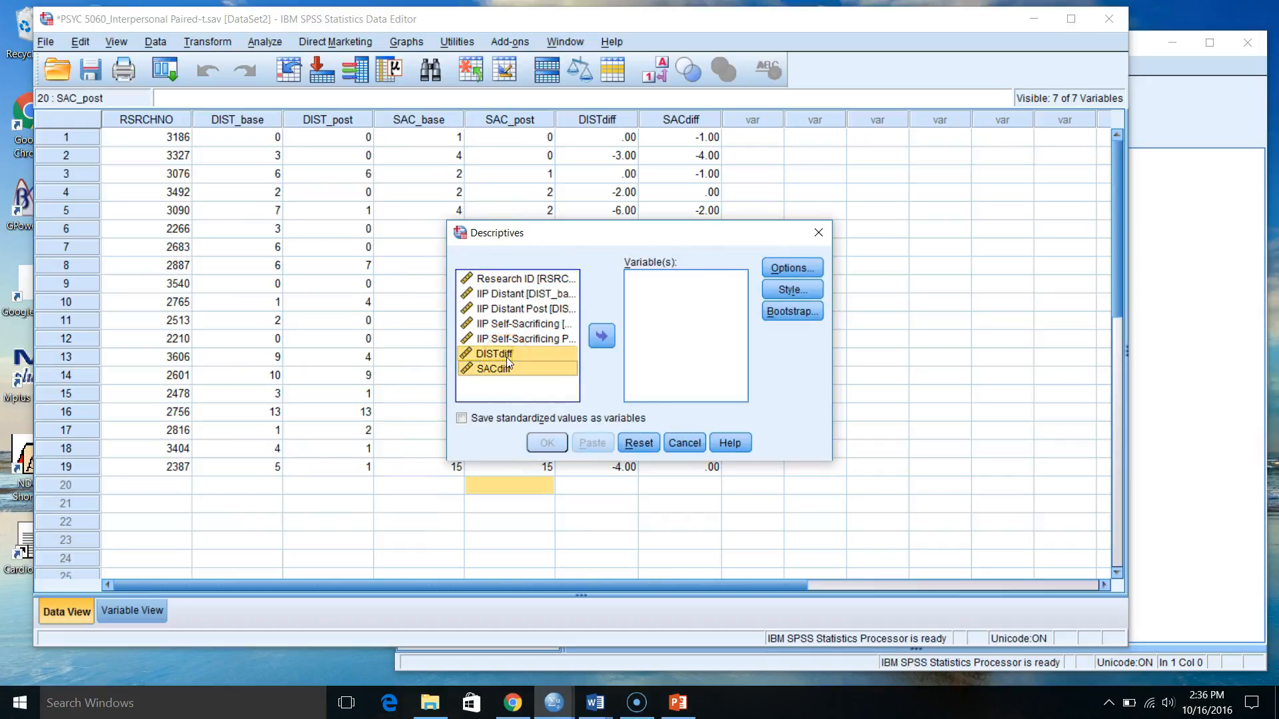
pyautogui.click(601, 338)
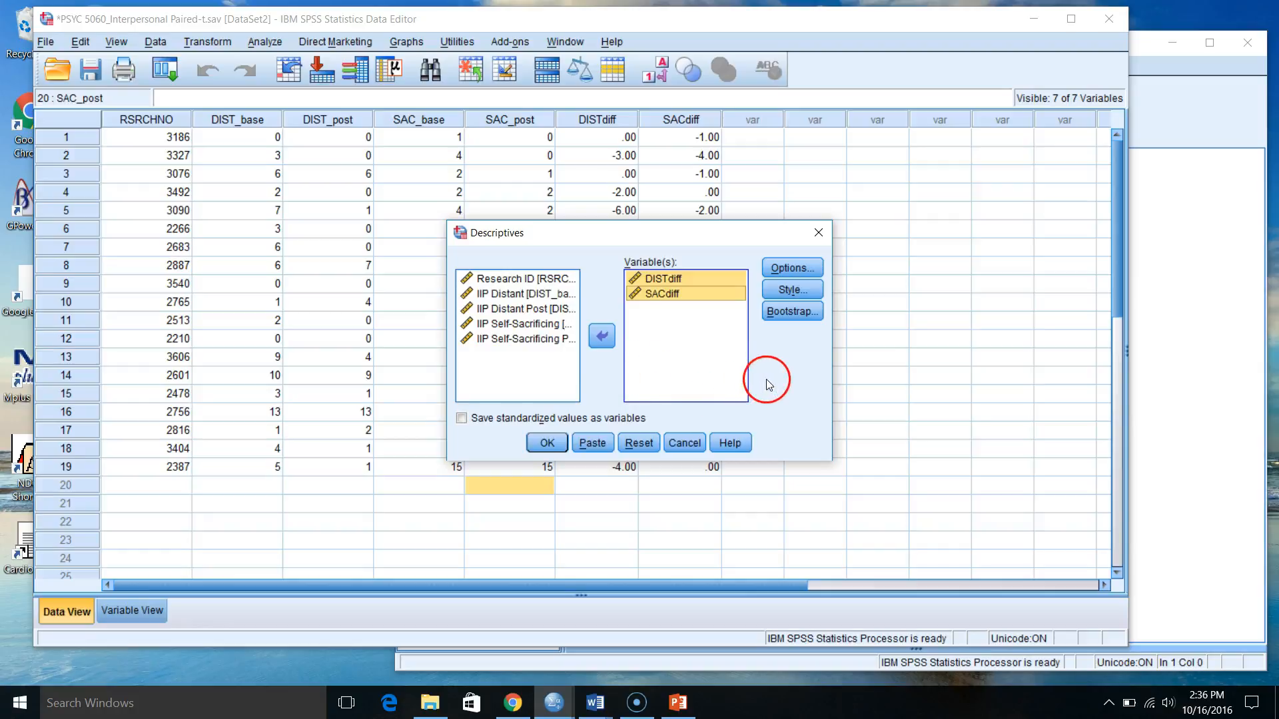
# Step: Include kurtosis and skewness, save standardized values as variables, and paste the Descriptives command into the syntax
pyautogui.click(792, 267)
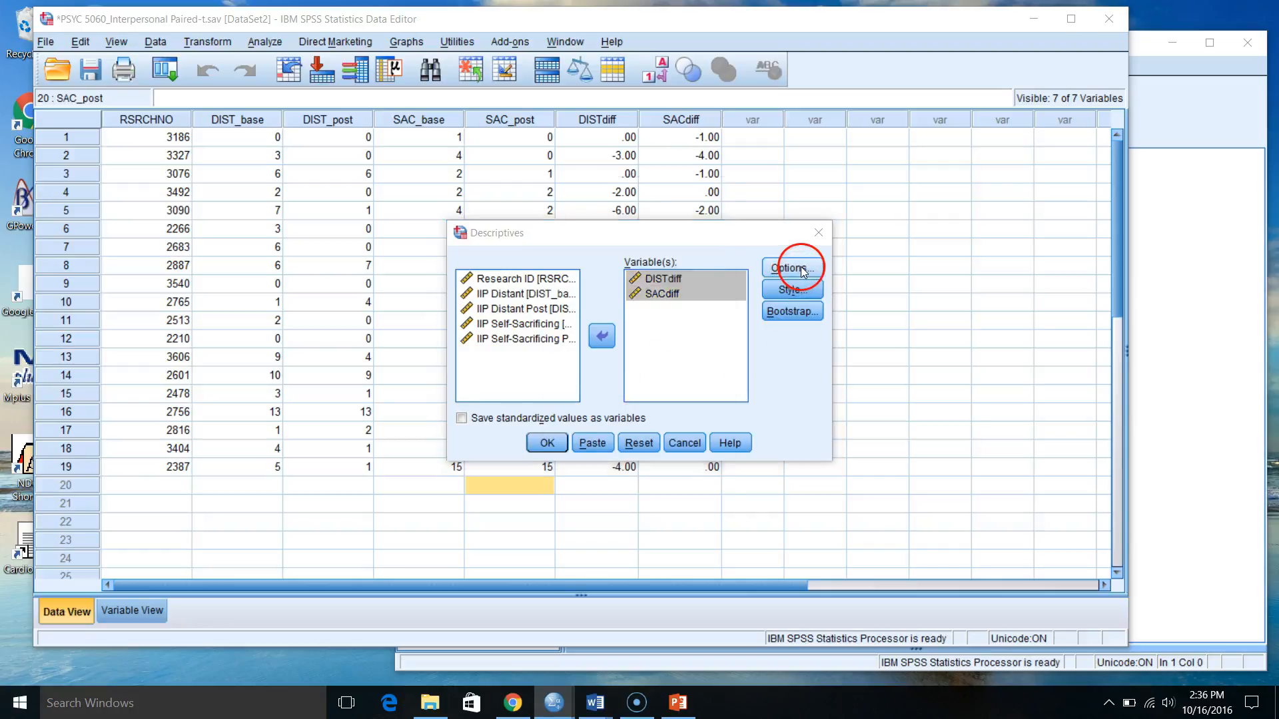
pyautogui.click(594, 347)
pyautogui.click(663, 350)
pyautogui.click(586, 487)
pyautogui.click(462, 418)
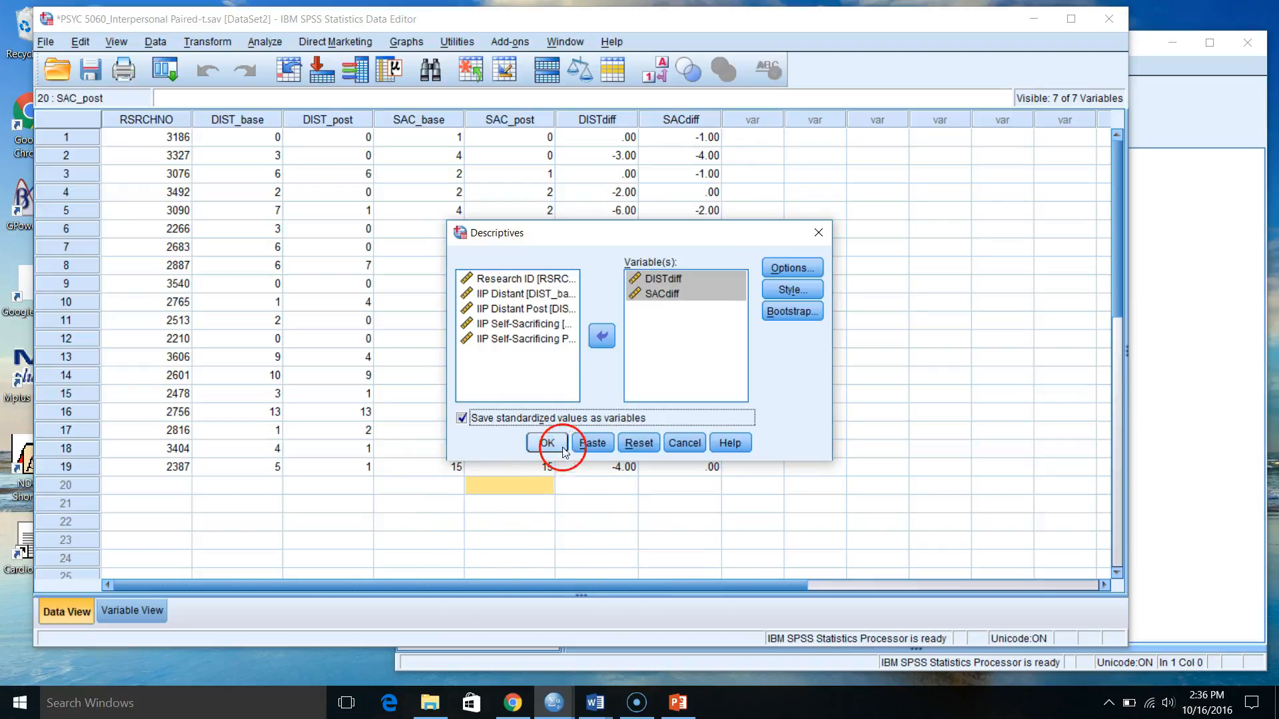
pyautogui.click(590, 444)
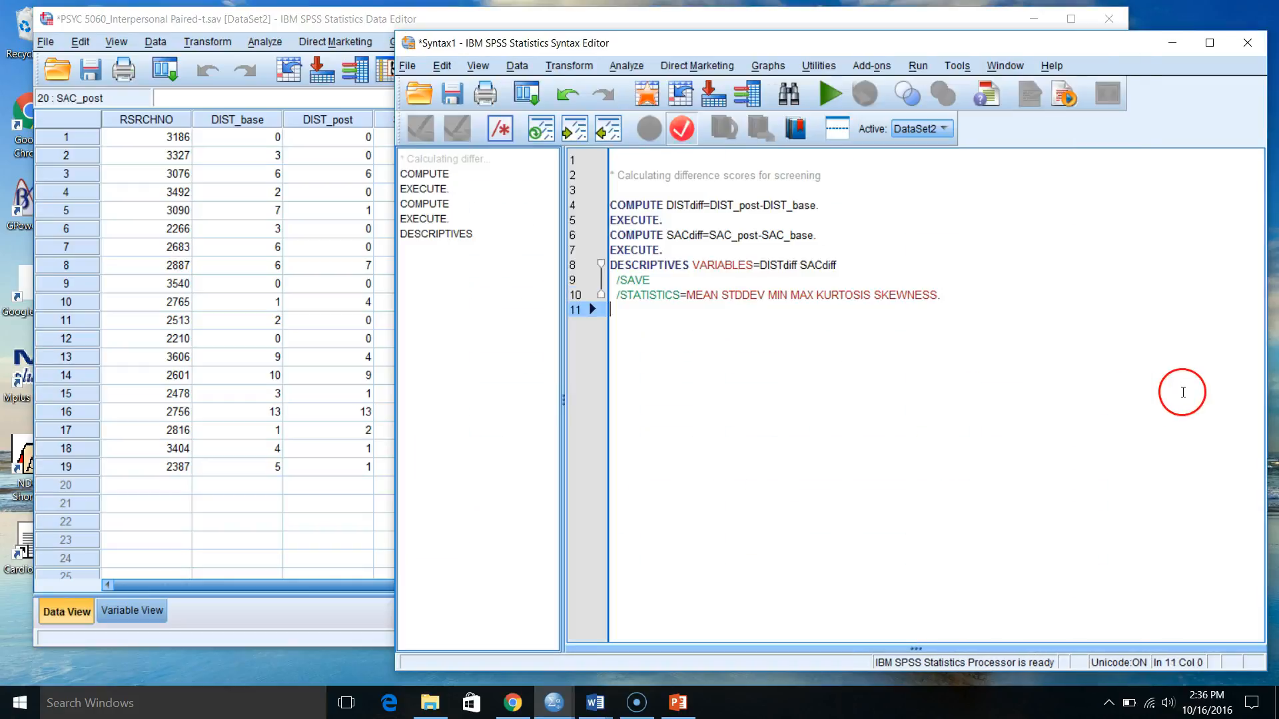
# Step: Insert a blank line above the DESCRIPTIVES command and run only that command
pyautogui.click(686, 249)
pyautogui.press('Return')
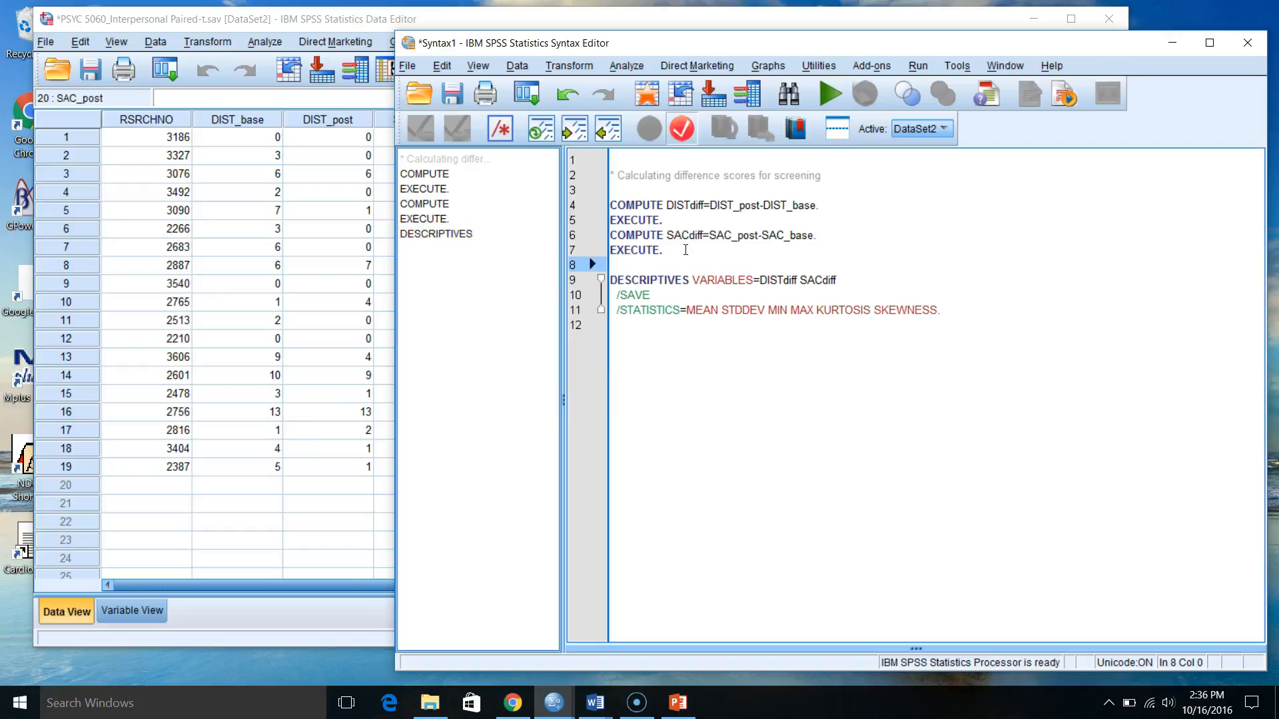
pyautogui.moveTo(970, 310)
pyautogui.mouseDown()
pyautogui.moveTo(542, 314)
pyautogui.moveTo(495, 280)
pyautogui.mouseUp()
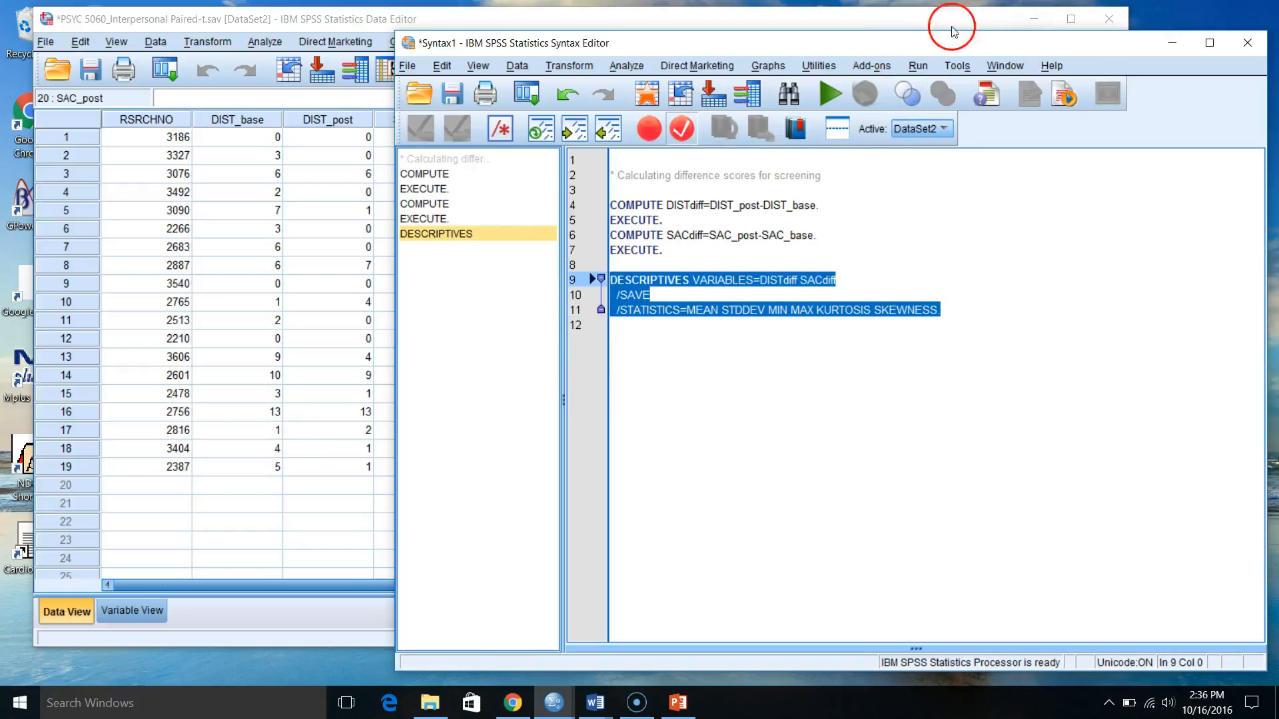
pyautogui.click(828, 93)
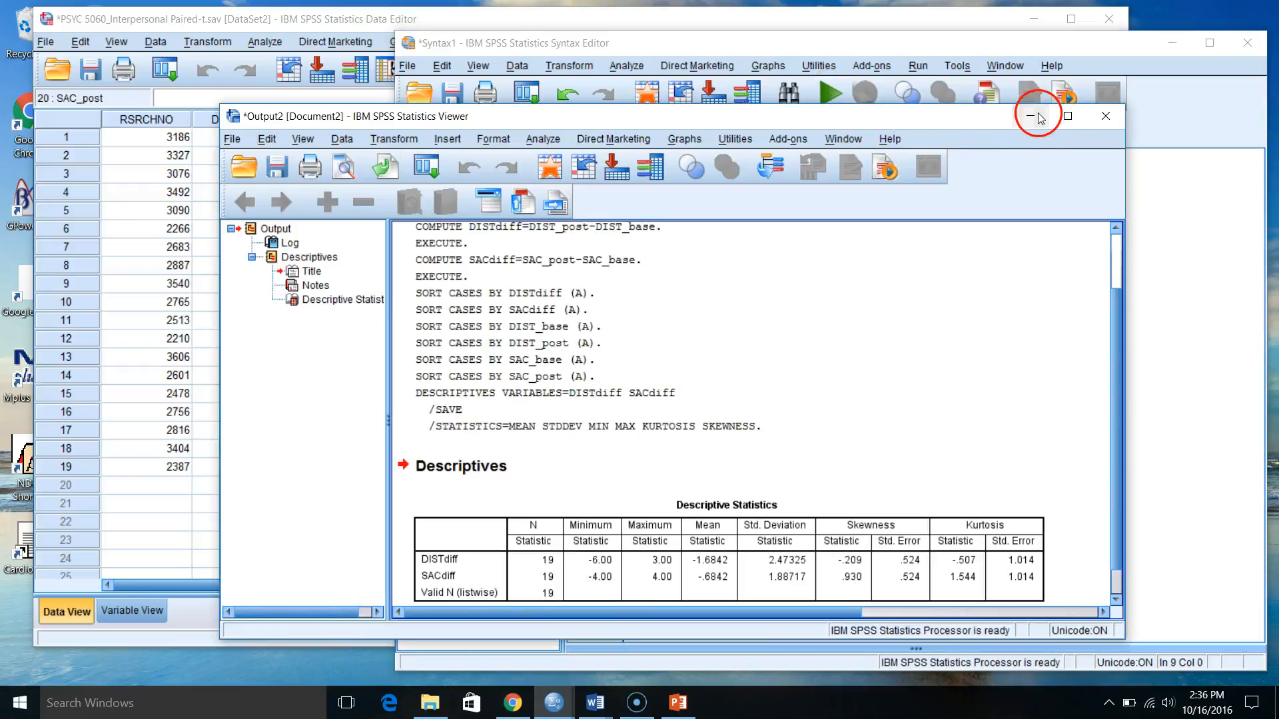
# Step: Maximize the output and examine the minimum, maximum, mean, standard deviation, skewness and kurtosis of DISTdiff and SACdiff
pyautogui.click(1069, 118)
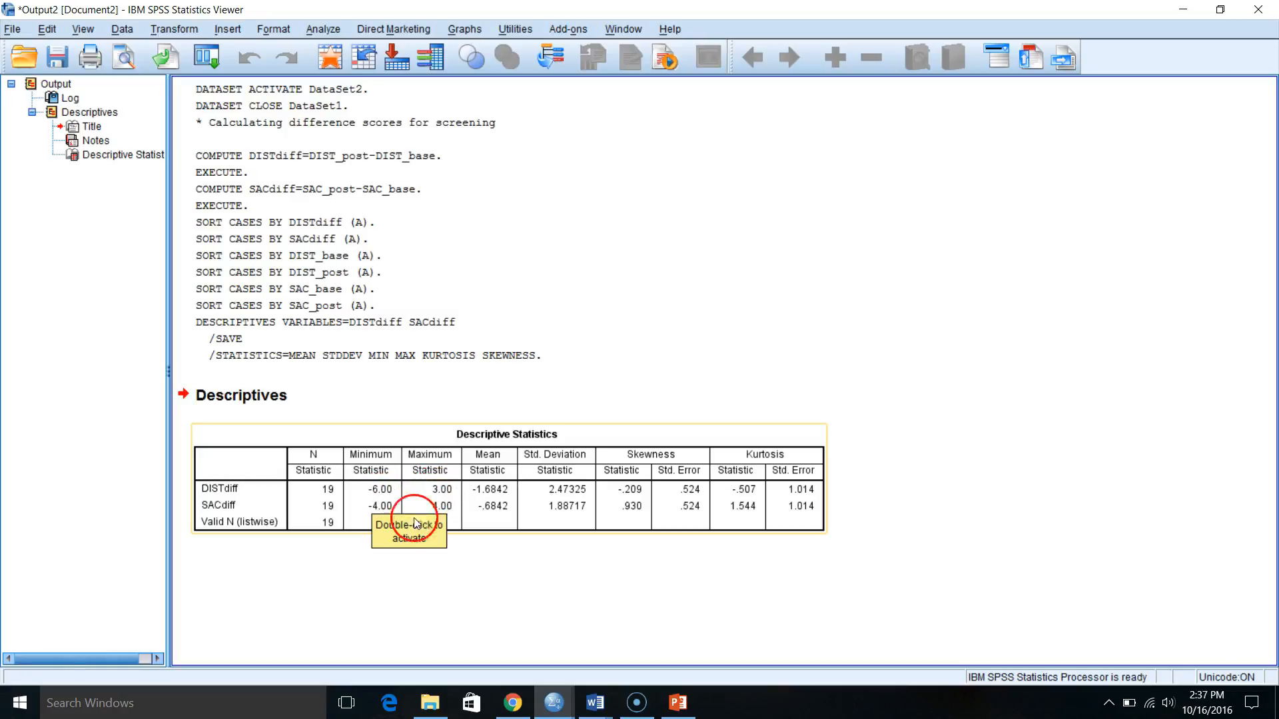
pyautogui.click(400, 615)
pyautogui.click(389, 512)
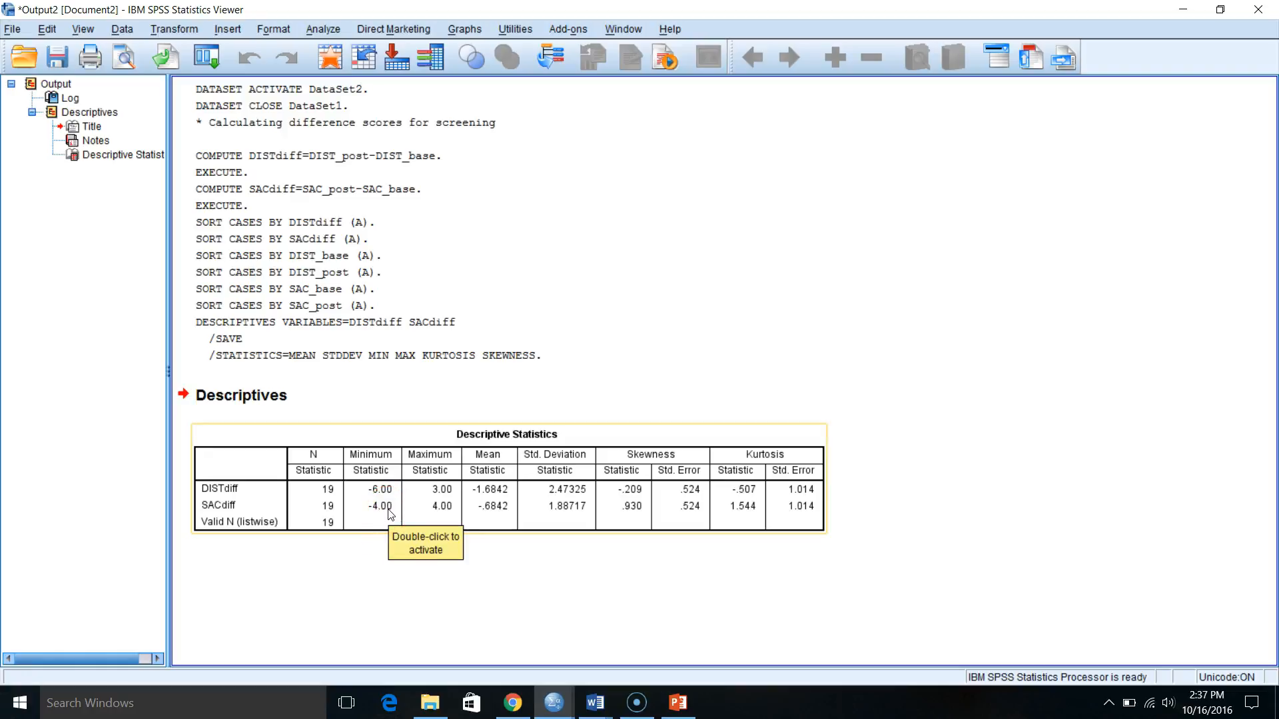
pyautogui.click(390, 513)
pyautogui.click(487, 547)
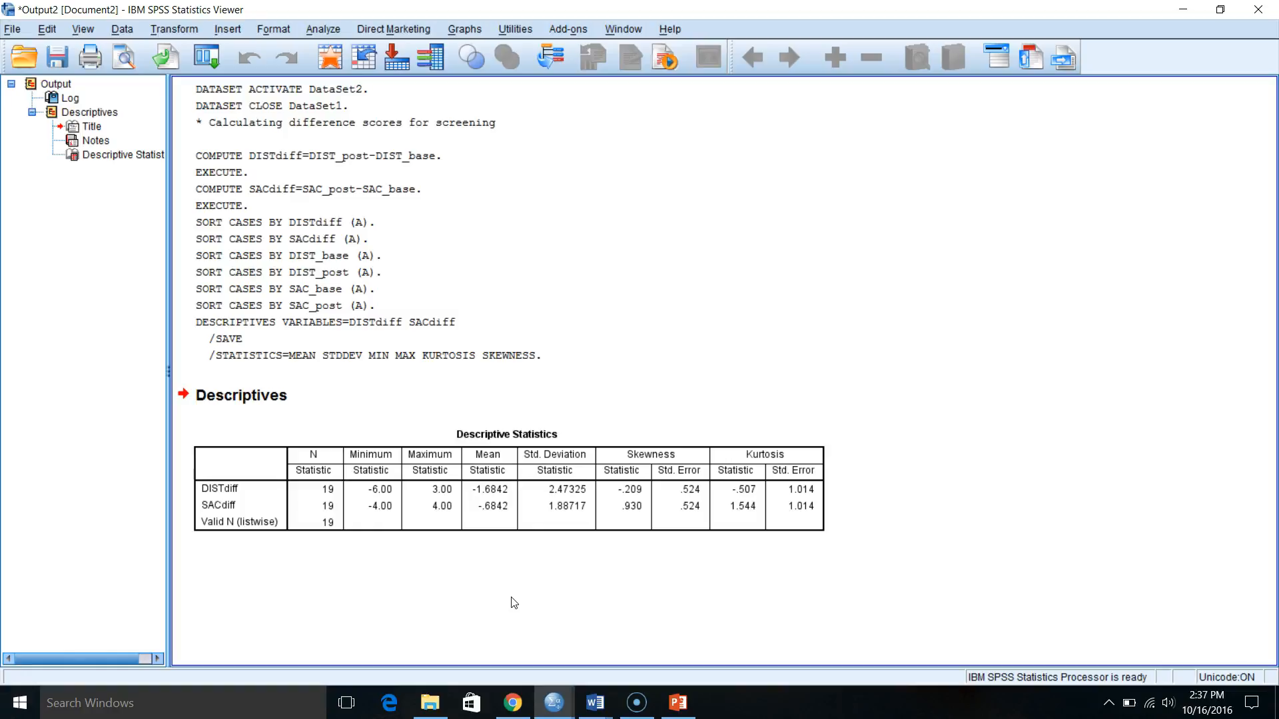
pyautogui.click(557, 523)
pyautogui.click(739, 572)
# Step: Set up an Explore analysis with DISTdiff and SACdiff as dependent variables and Research ID as the case label
pyautogui.click(321, 30)
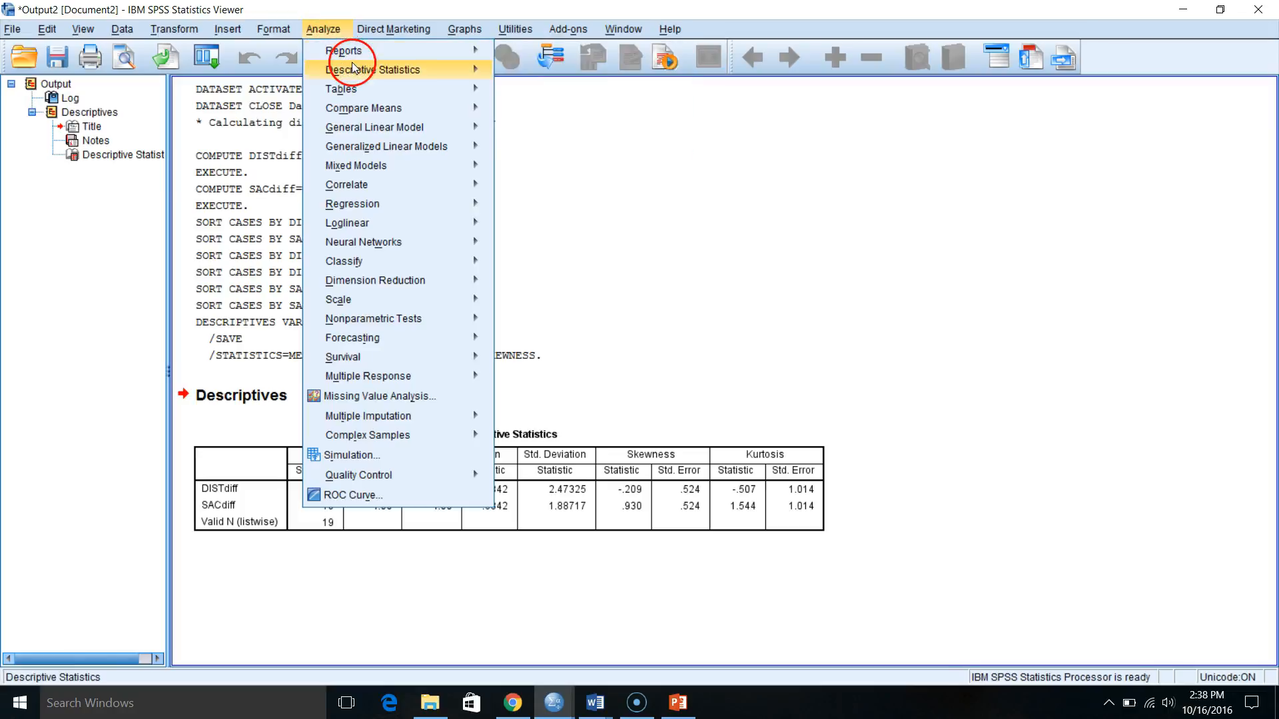
pyautogui.moveTo(358, 71)
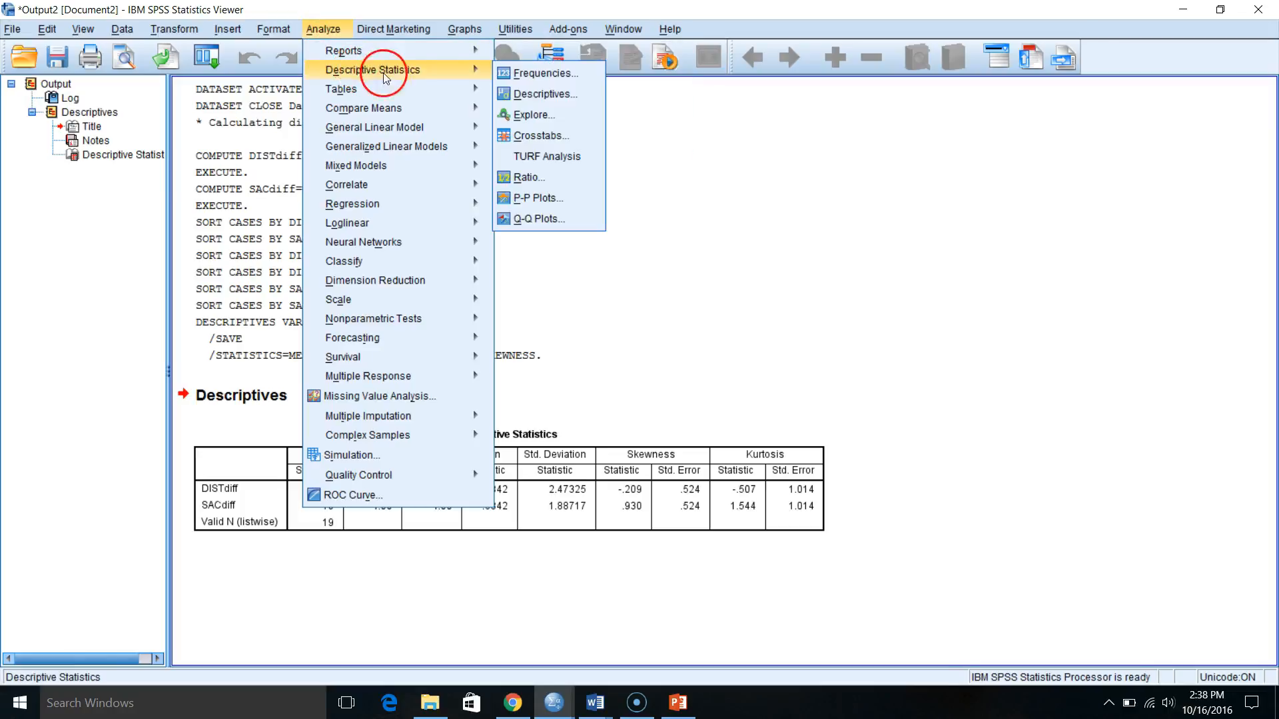
pyautogui.click(546, 118)
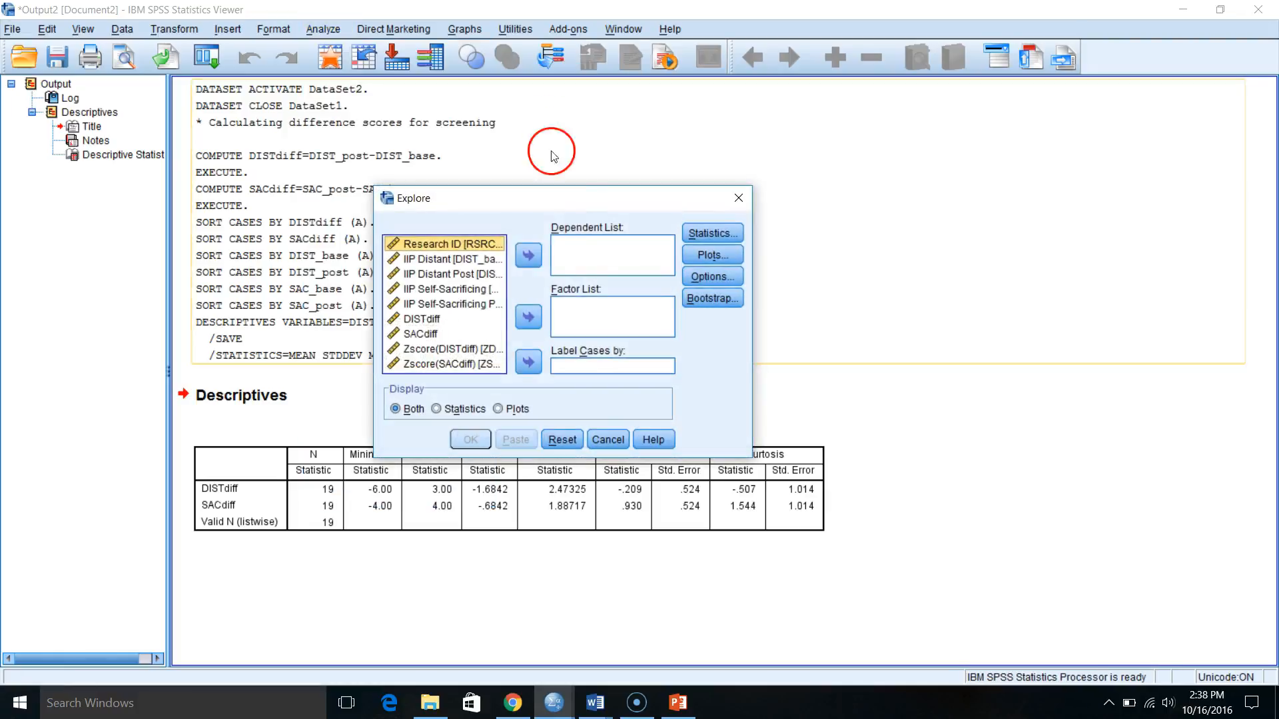
pyautogui.click(432, 322)
pyautogui.hotkey('shift', 'Down')
pyautogui.click(528, 257)
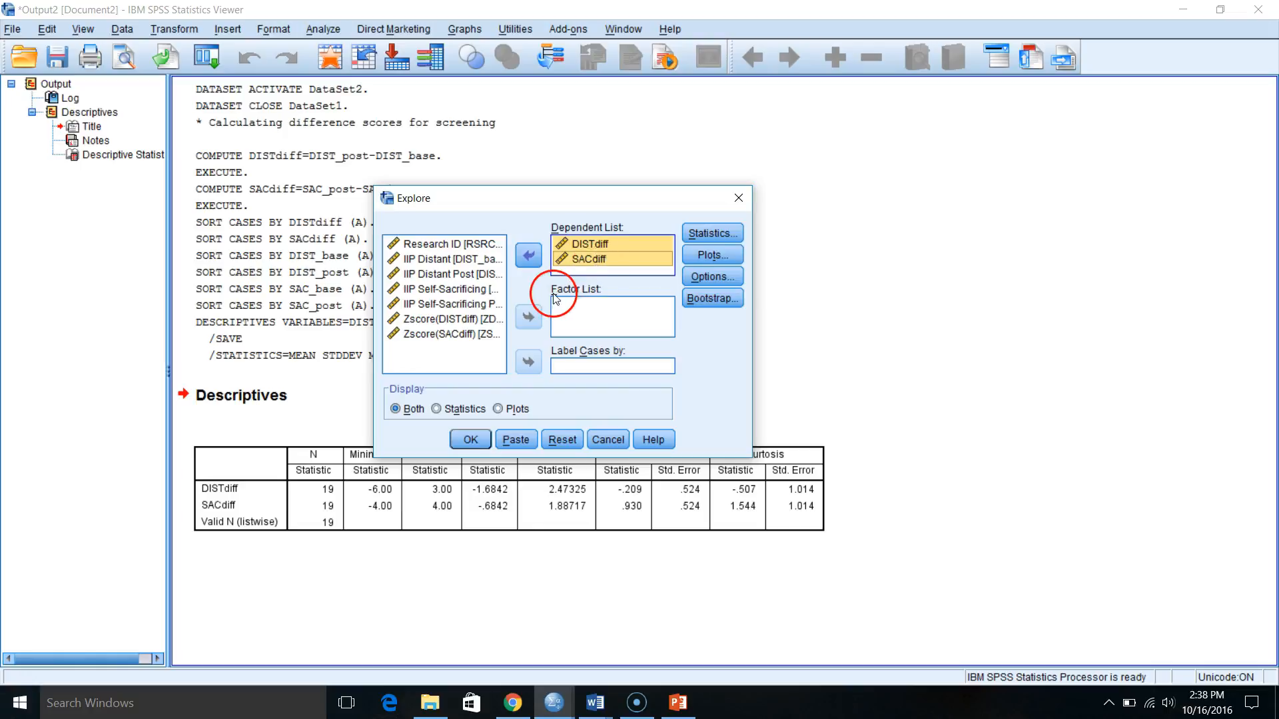
pyautogui.click(436, 245)
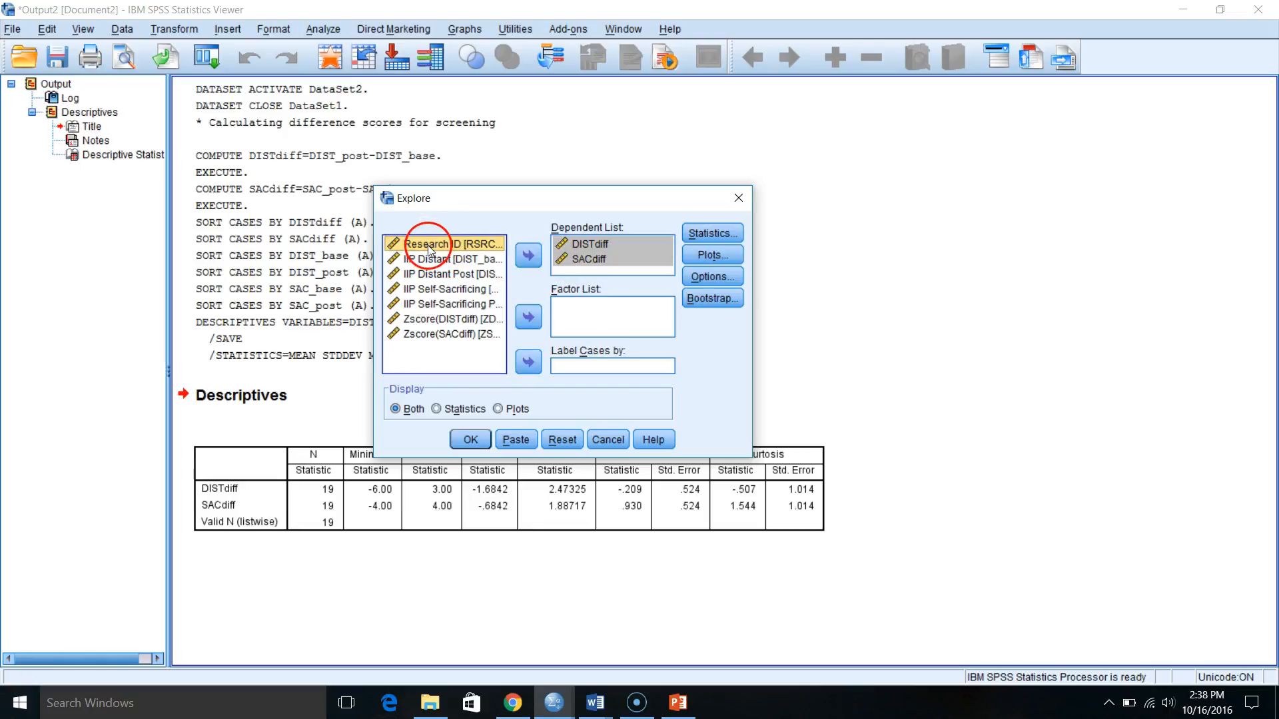
pyautogui.click(531, 361)
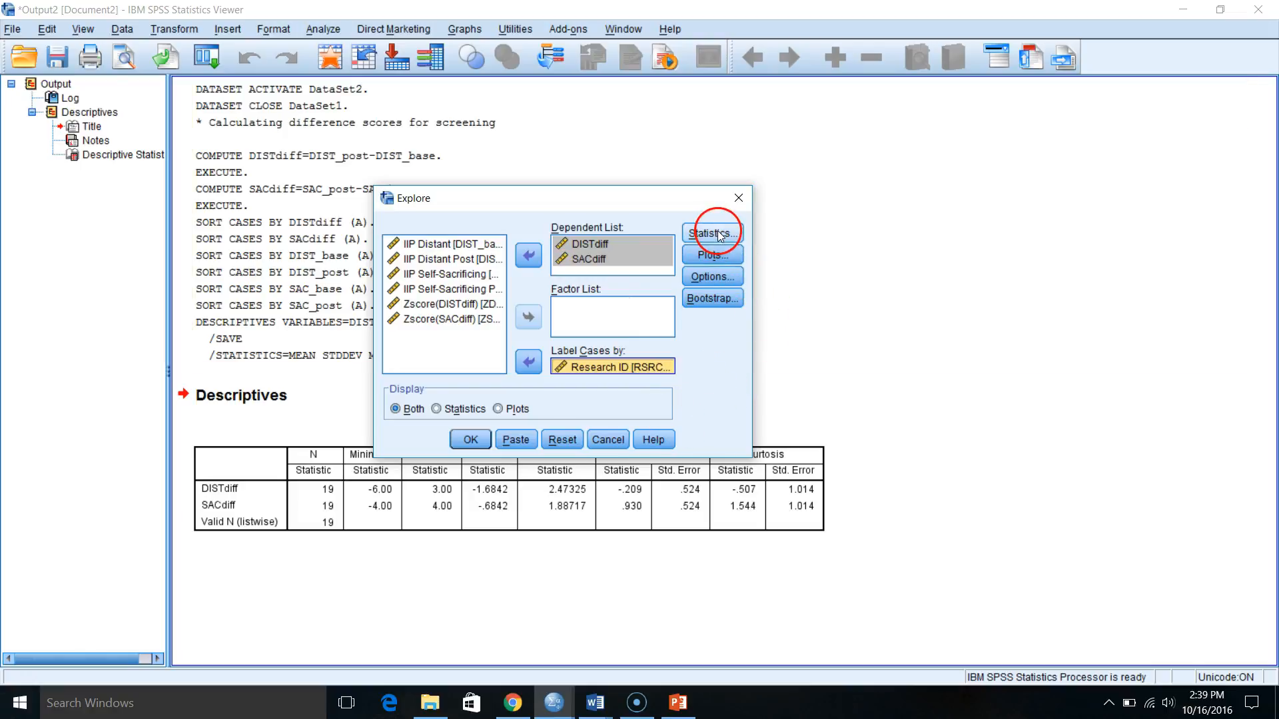
# Step: Request histograms instead of stem-and-leaf plots for the Explore analysis and paste its command into the syntax
pyautogui.click(729, 259)
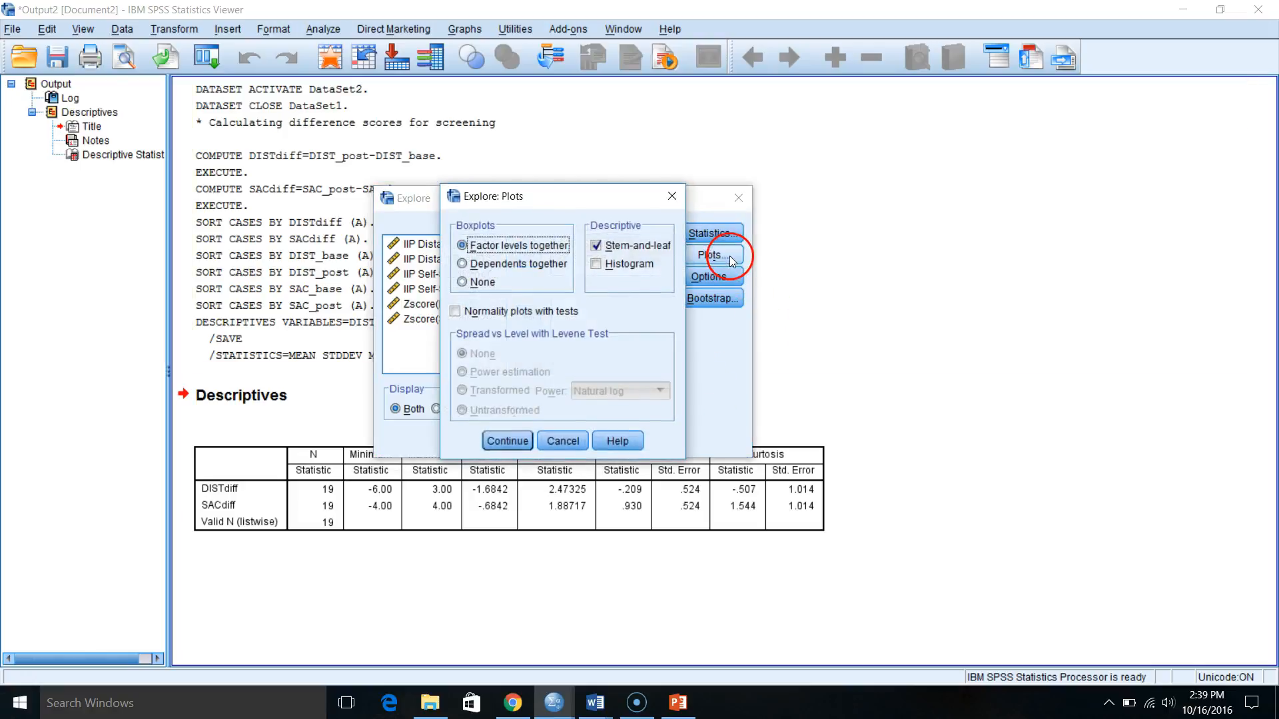
pyautogui.click(596, 264)
pyautogui.click(596, 246)
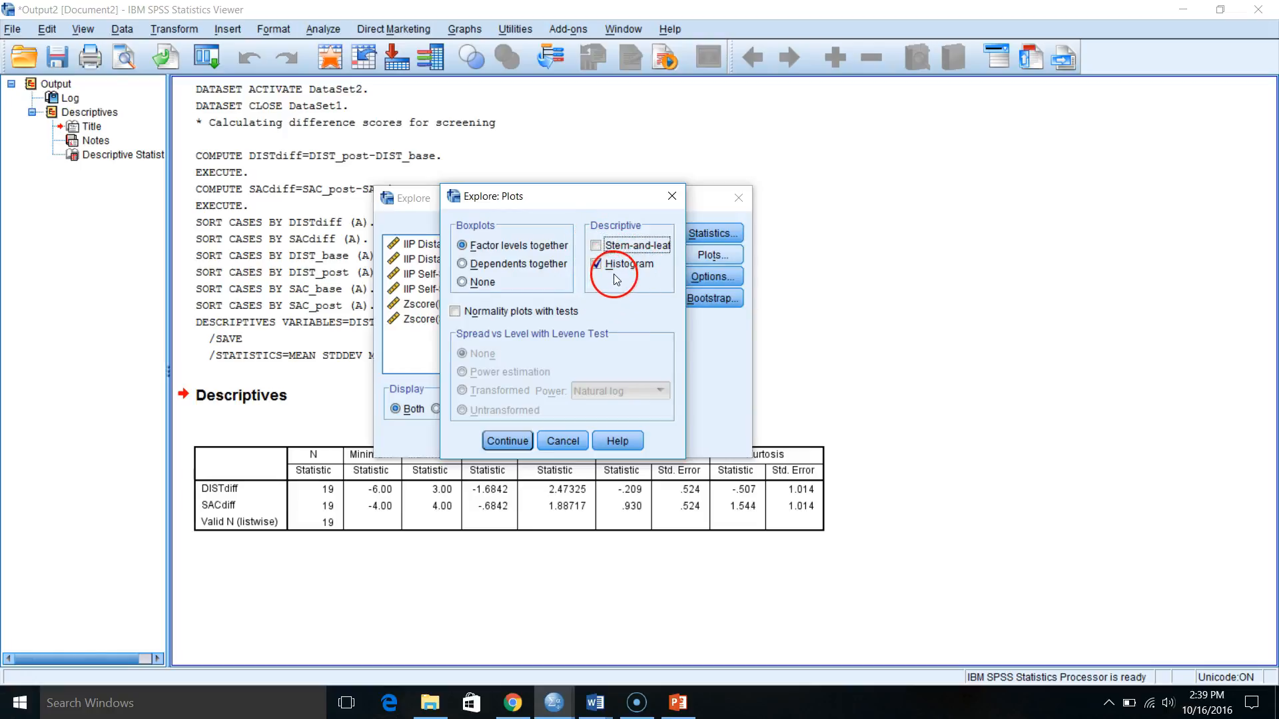
pyautogui.click(506, 441)
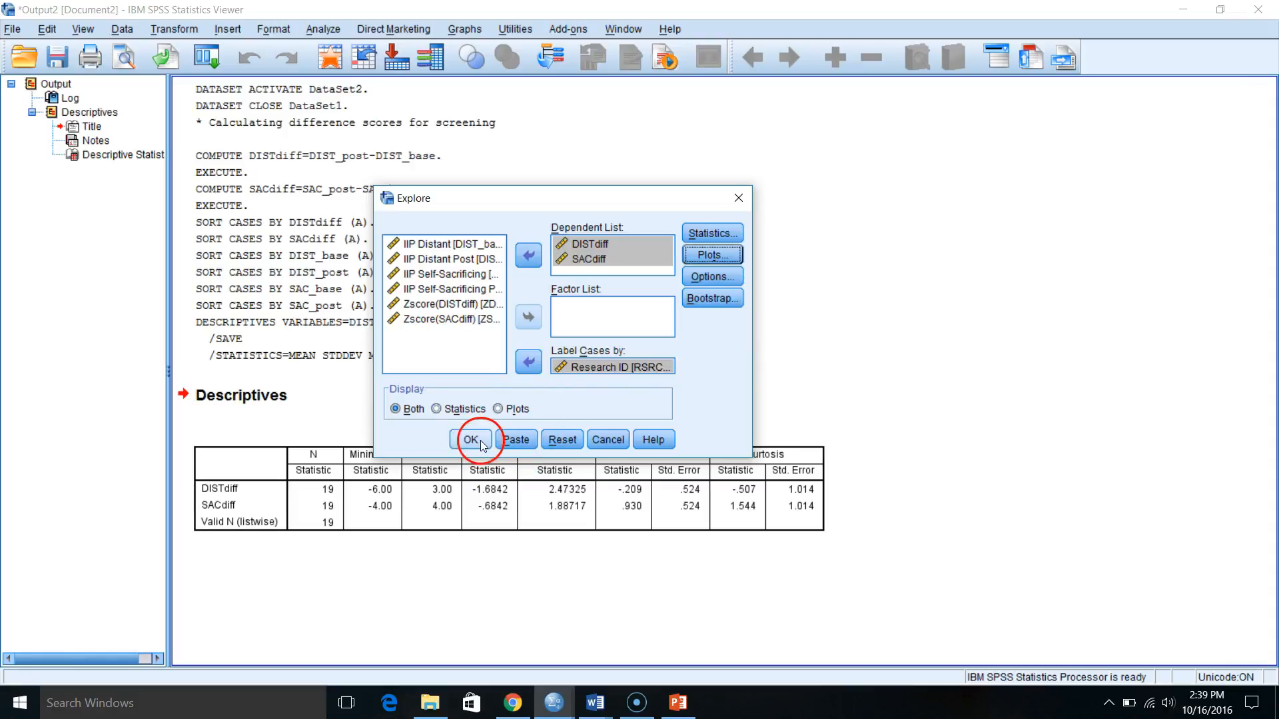
pyautogui.click(519, 441)
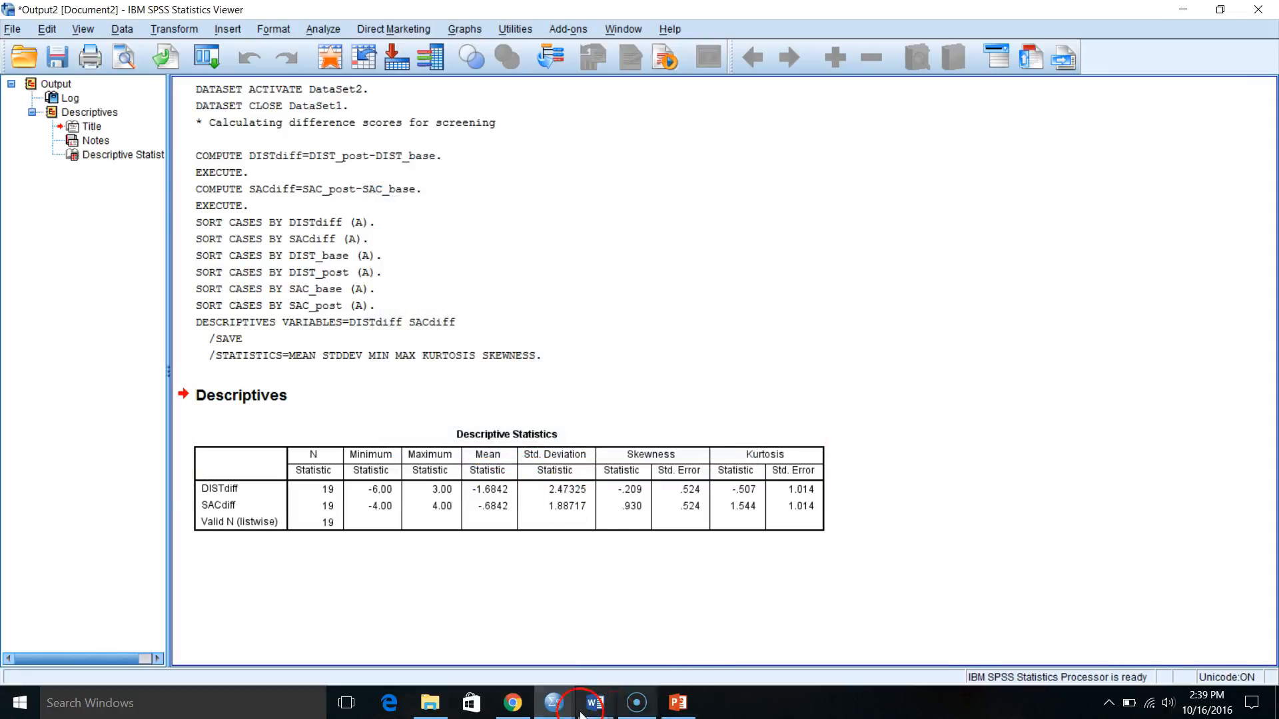
# Step: Restore the output window to reach the syntax and run only the EXAMINE command
pyautogui.click(1220, 11)
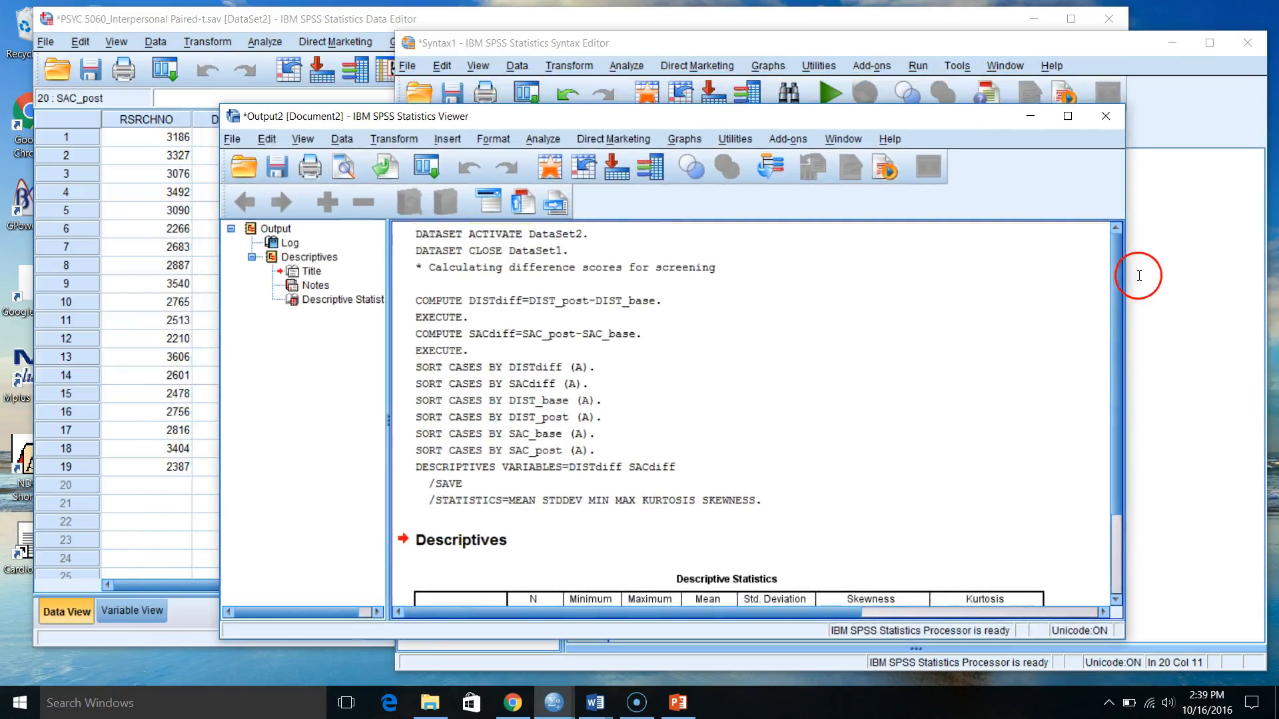
pyautogui.click(1221, 273)
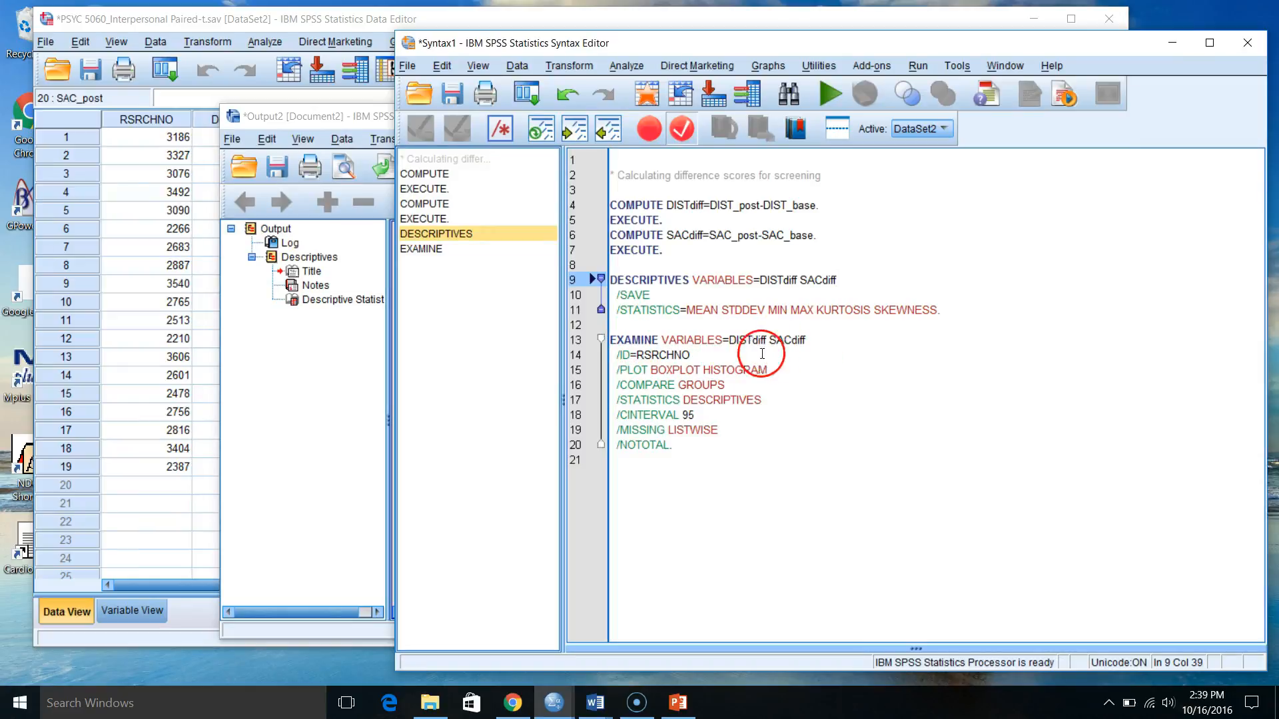
pyautogui.moveTo(701, 442); pyautogui.dragTo(553, 338)
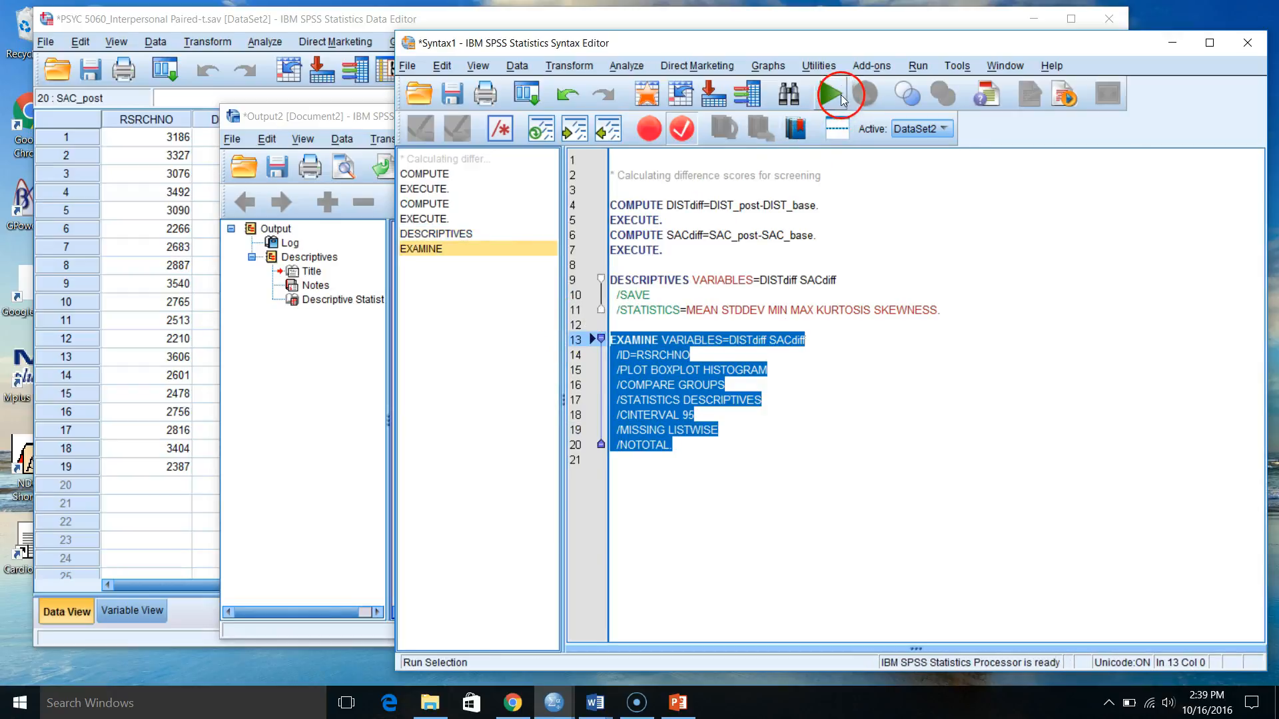
pyautogui.click(832, 94)
# Step: Maximize the output and compare the Explore case summary, confidence intervals, trimmed means and medians with the earlier Descriptives table
pyautogui.click(1068, 116)
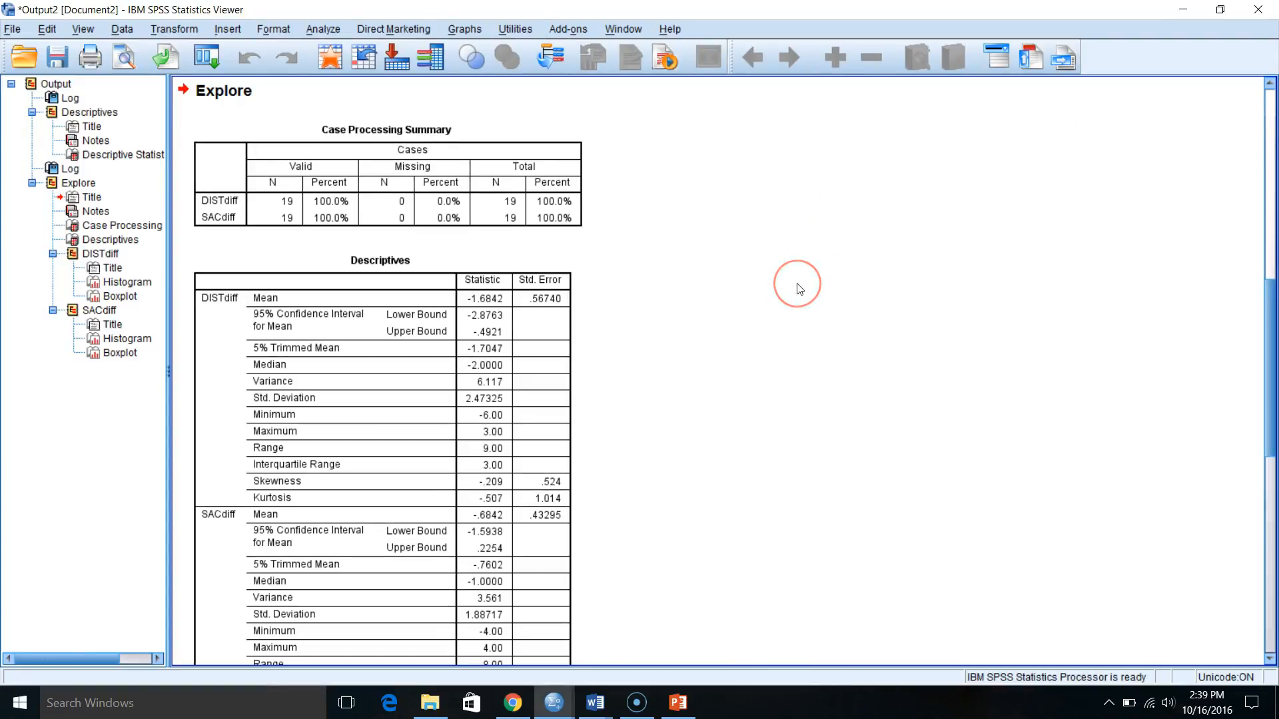
pyautogui.click(215, 214)
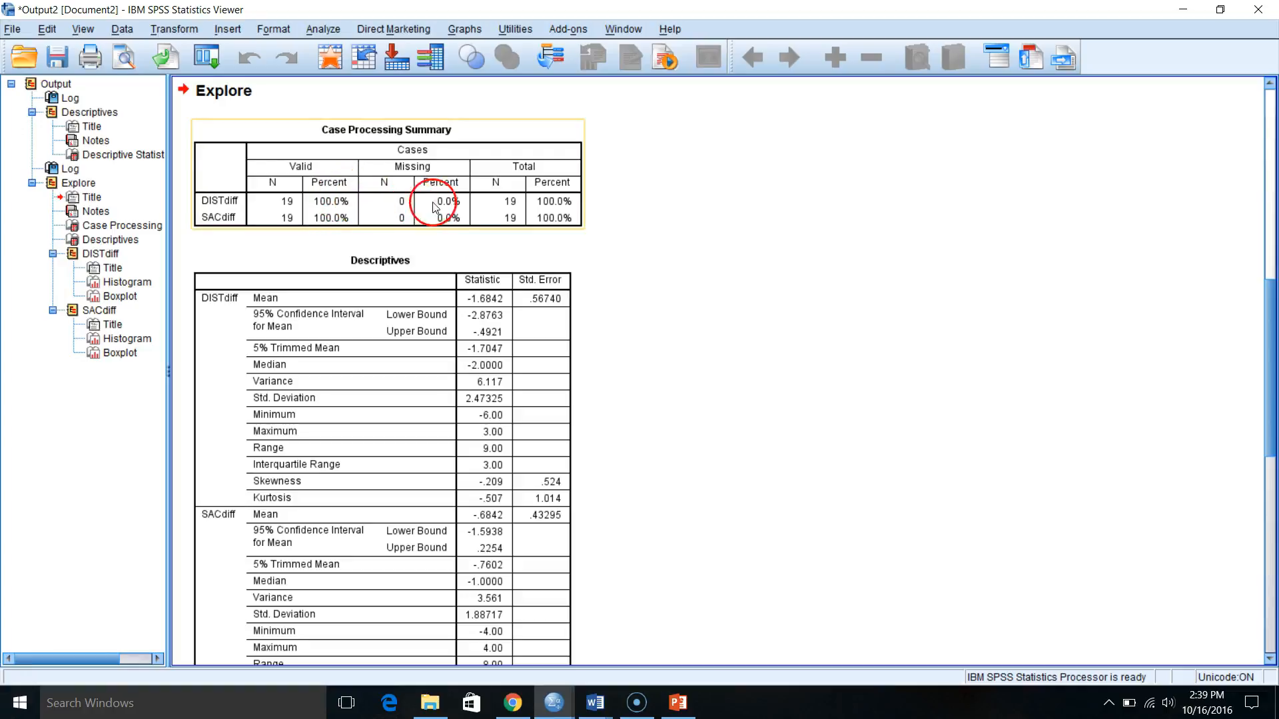
pyautogui.click(228, 234)
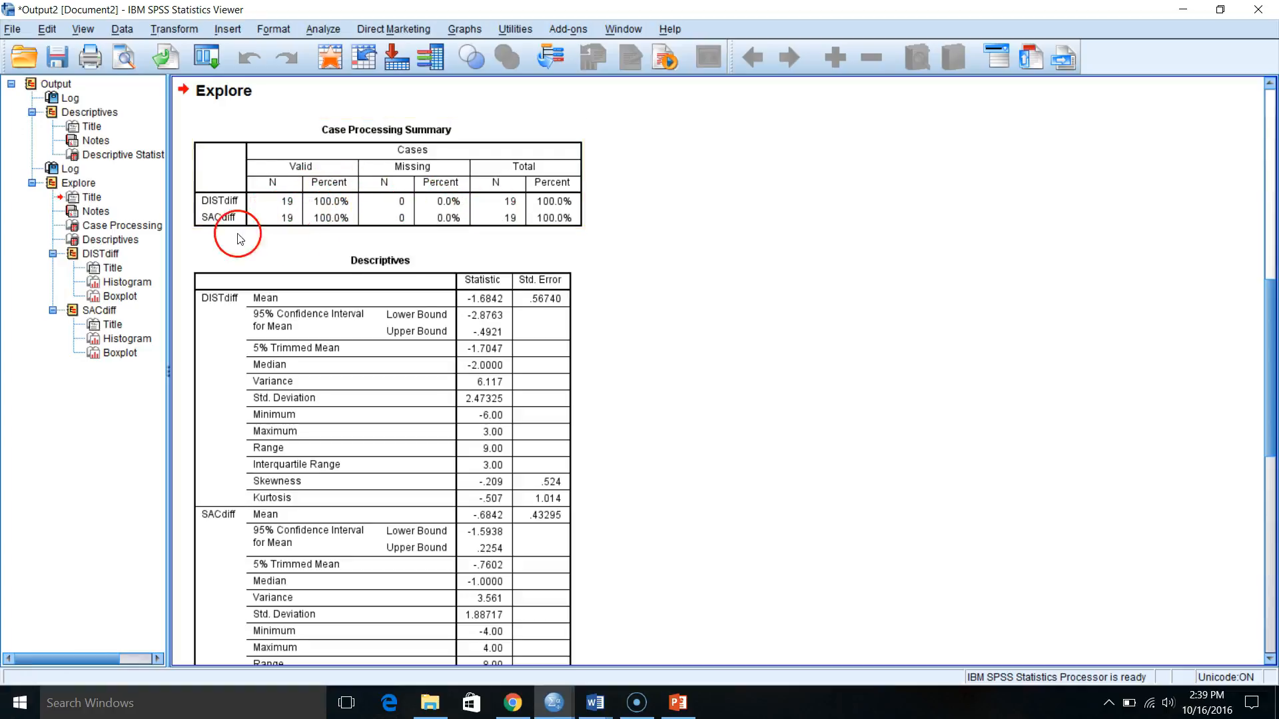
pyautogui.scroll(-2, 686, 315)
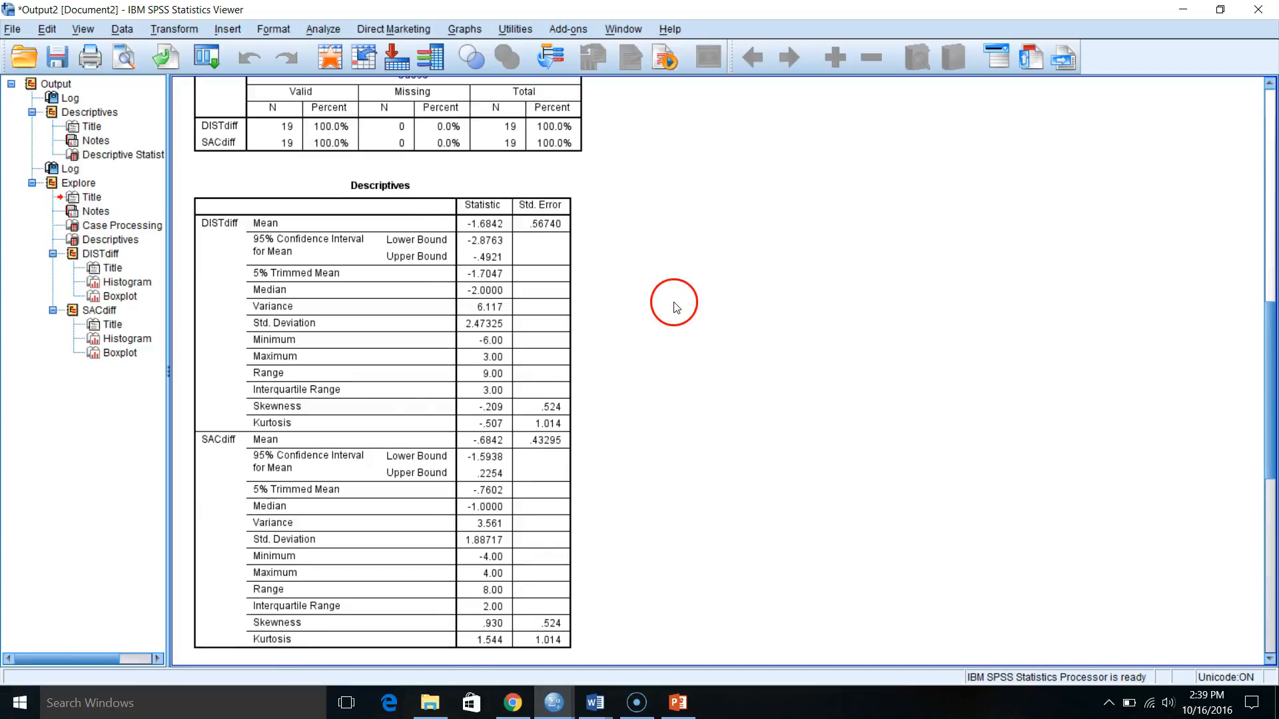
pyautogui.scroll(10, 674, 307)
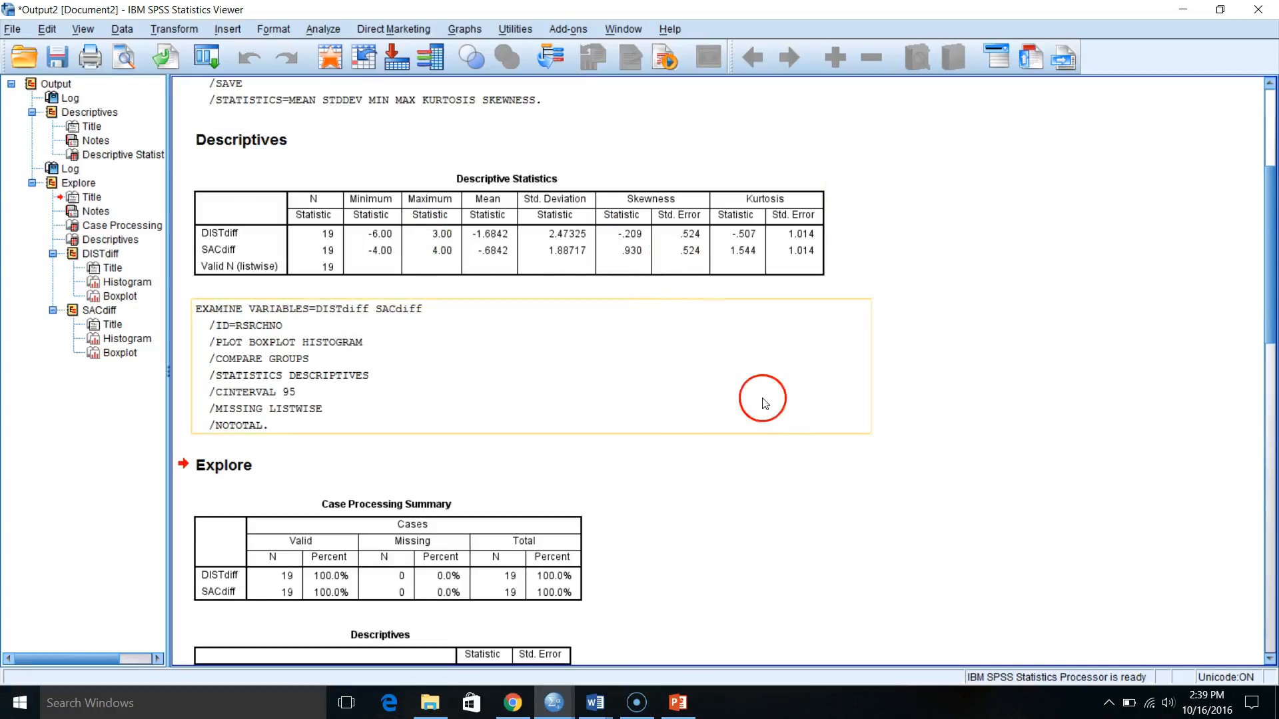
pyautogui.scroll(-9, 916, 477)
pyautogui.scroll(-4, 953, 482)
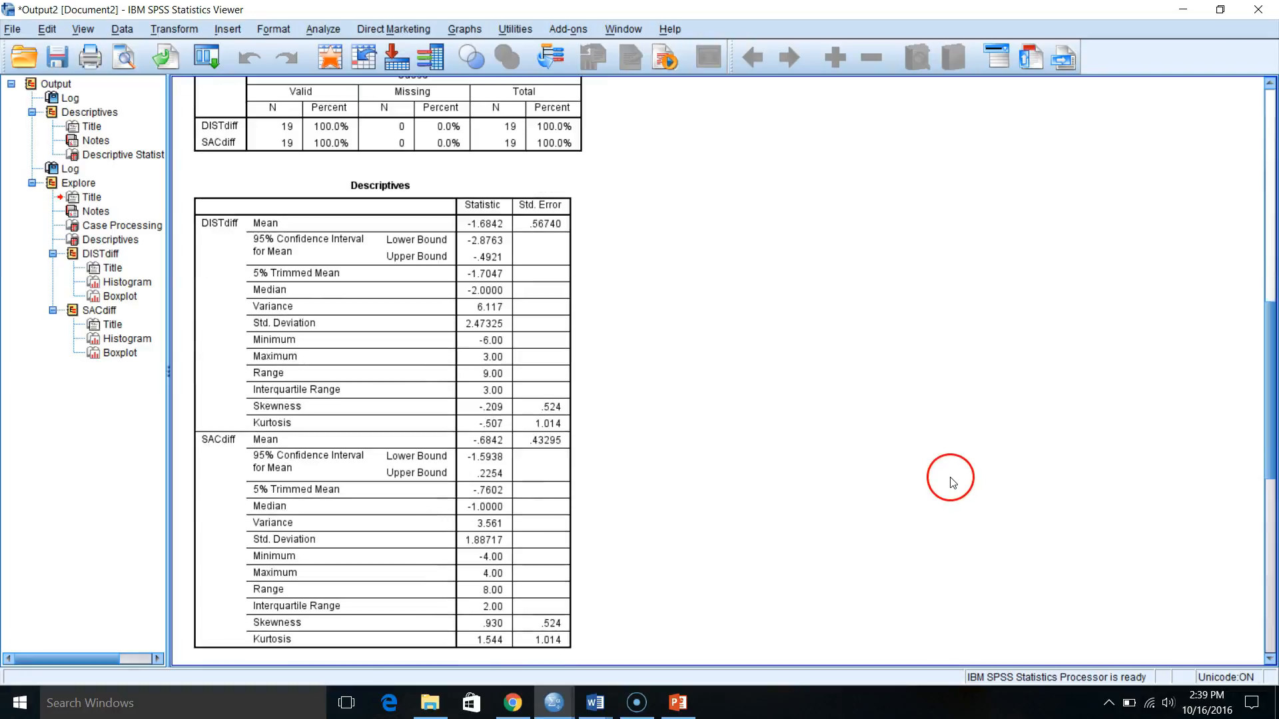
pyautogui.scroll(13, 950, 474)
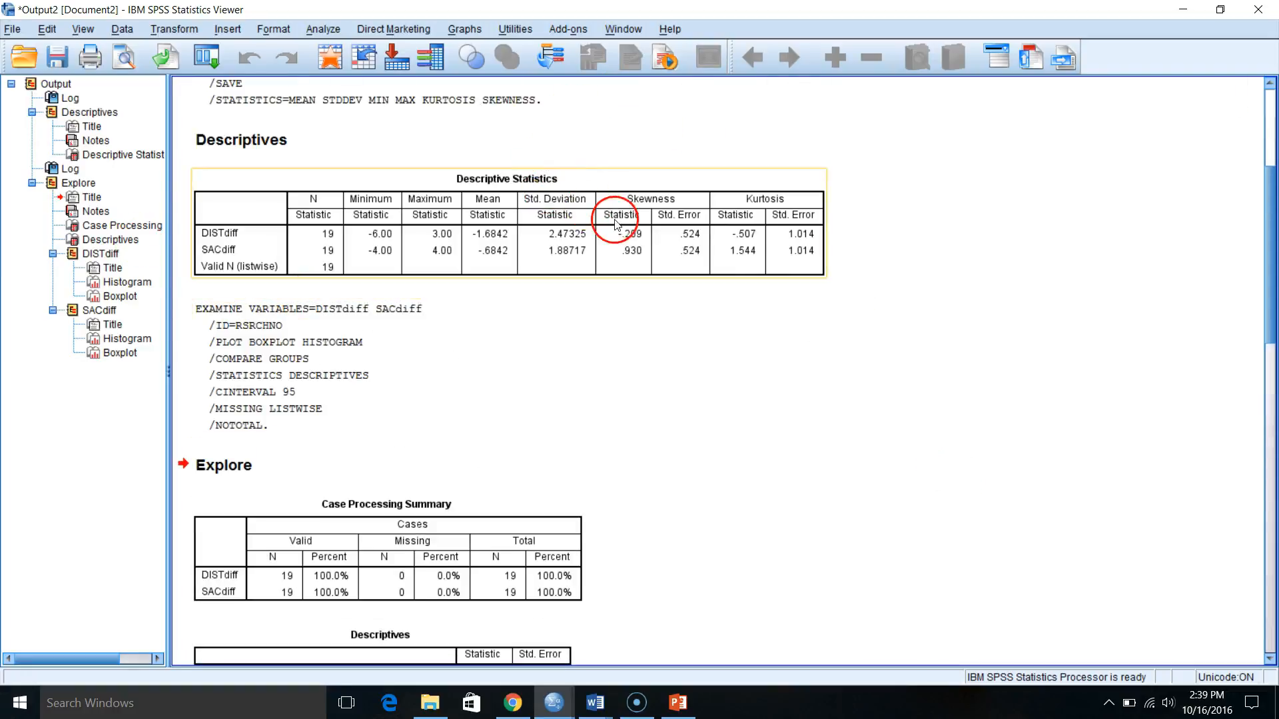
pyautogui.click(729, 326)
pyautogui.scroll(-9, 822, 397)
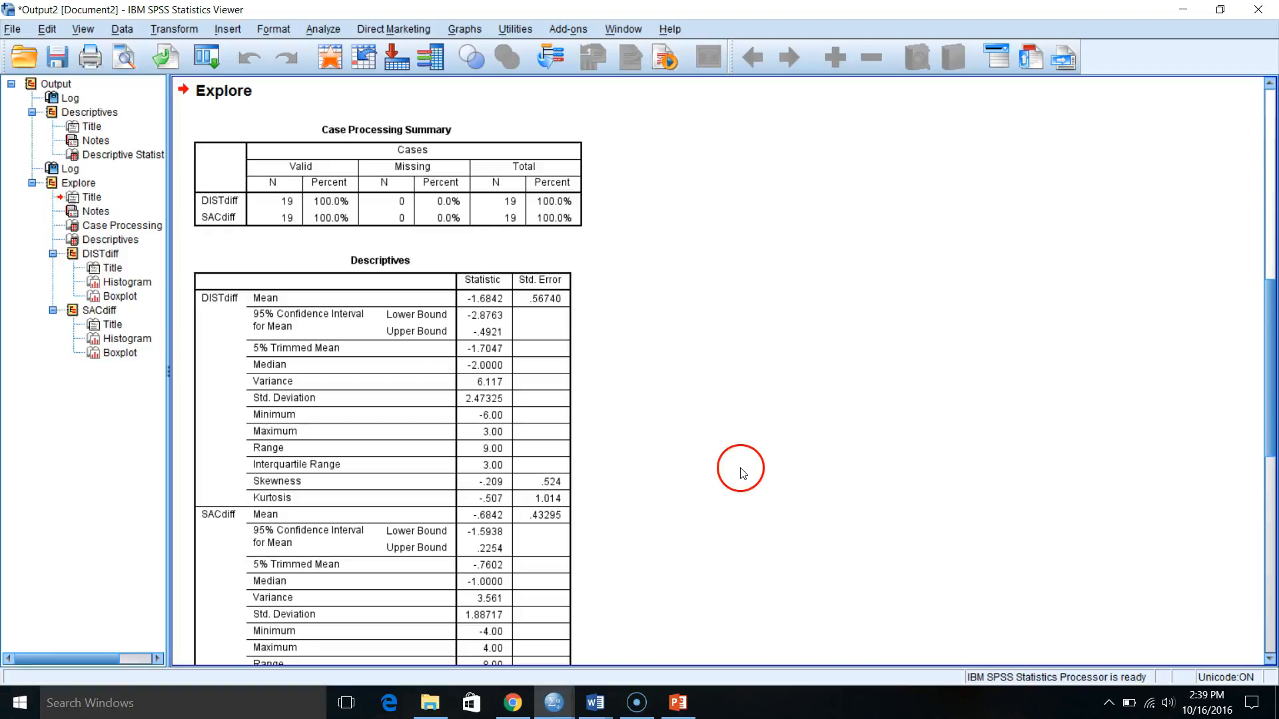
pyautogui.click(510, 301)
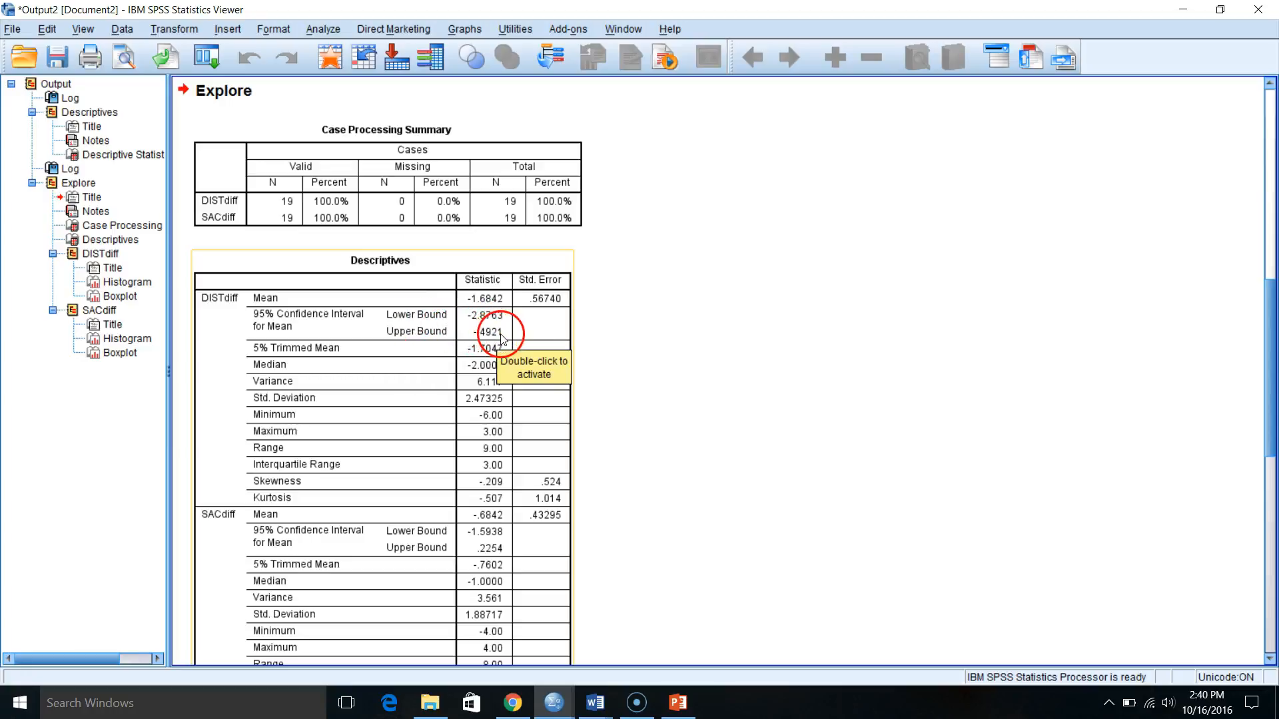
pyautogui.click(686, 396)
pyautogui.scroll(-2, 750, 519)
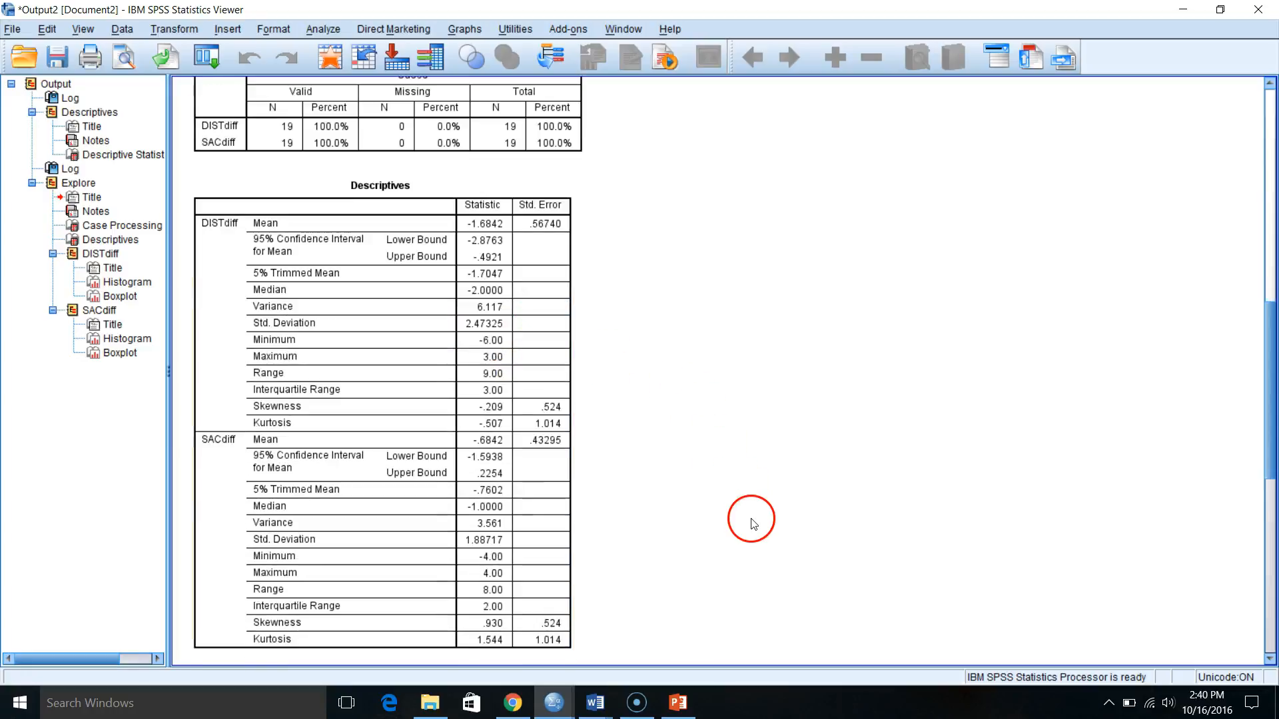
pyautogui.click(482, 265)
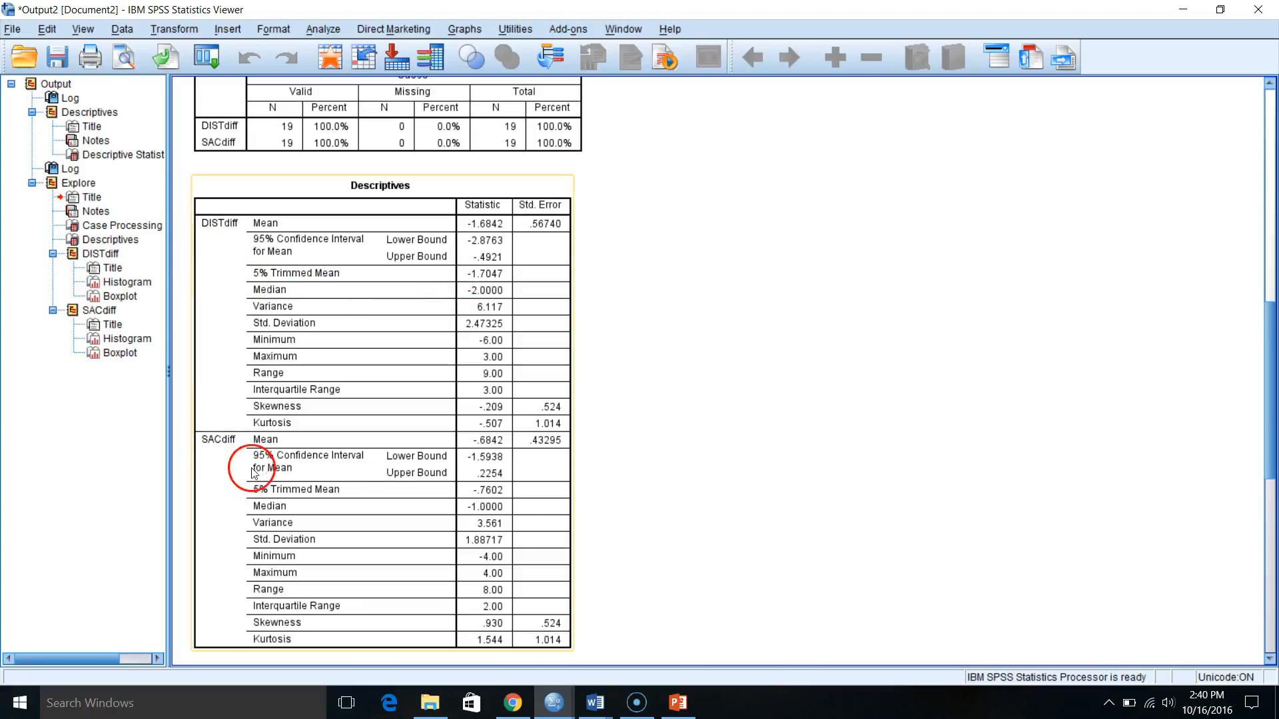
# Step: Examine the DISTdiff histogram and boxplot for the shape of the distribution and outliers
pyautogui.scroll(-3, 344, 381)
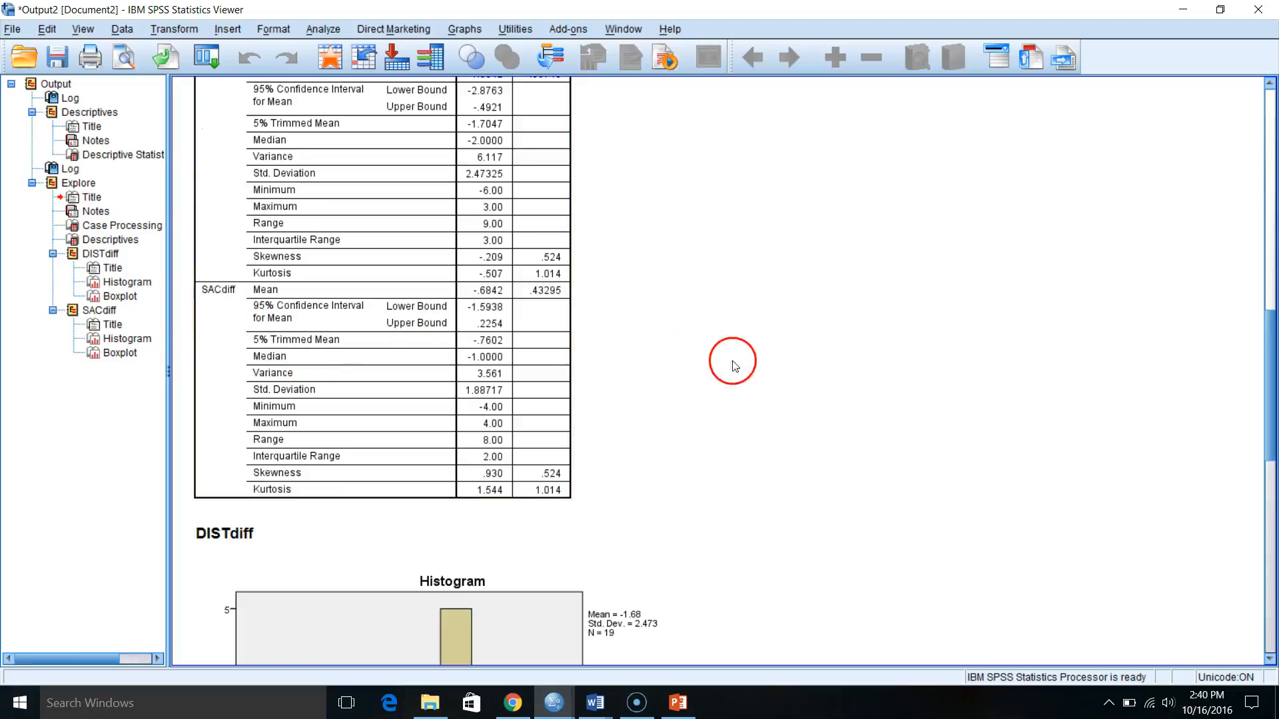
pyautogui.scroll(-1, 722, 417)
pyautogui.scroll(-3, 724, 421)
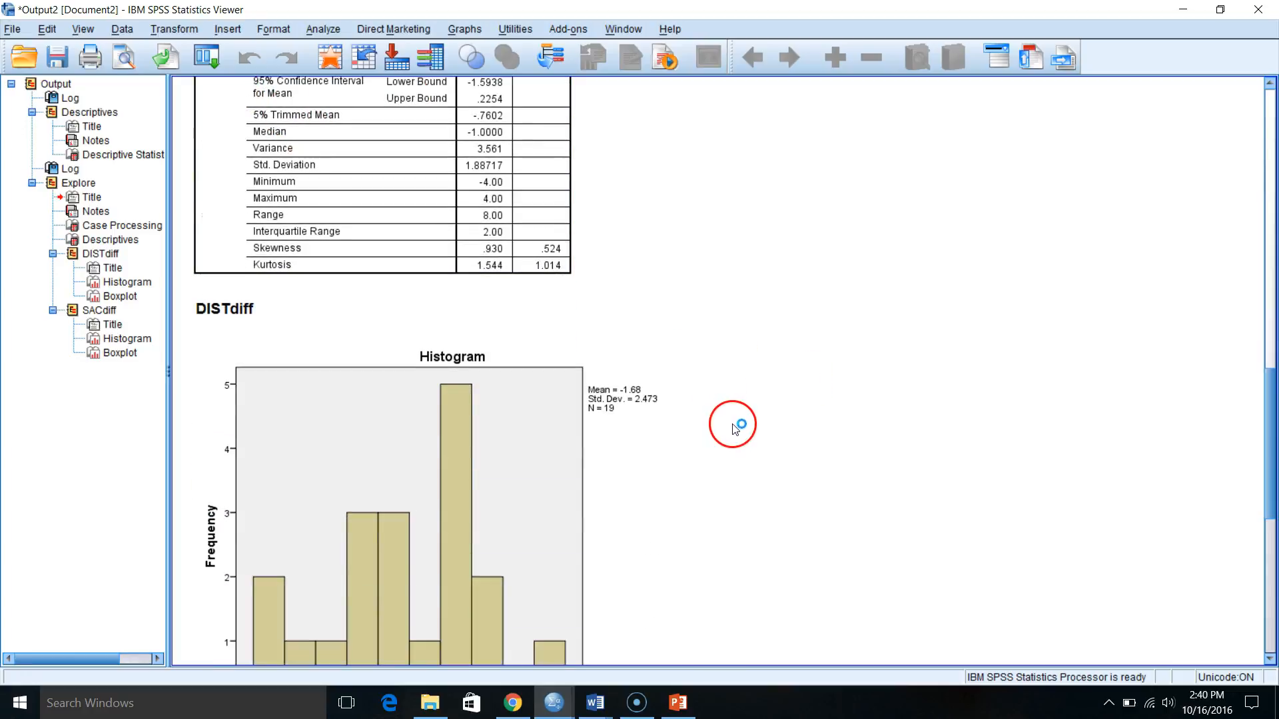
pyautogui.scroll(-1, 744, 421)
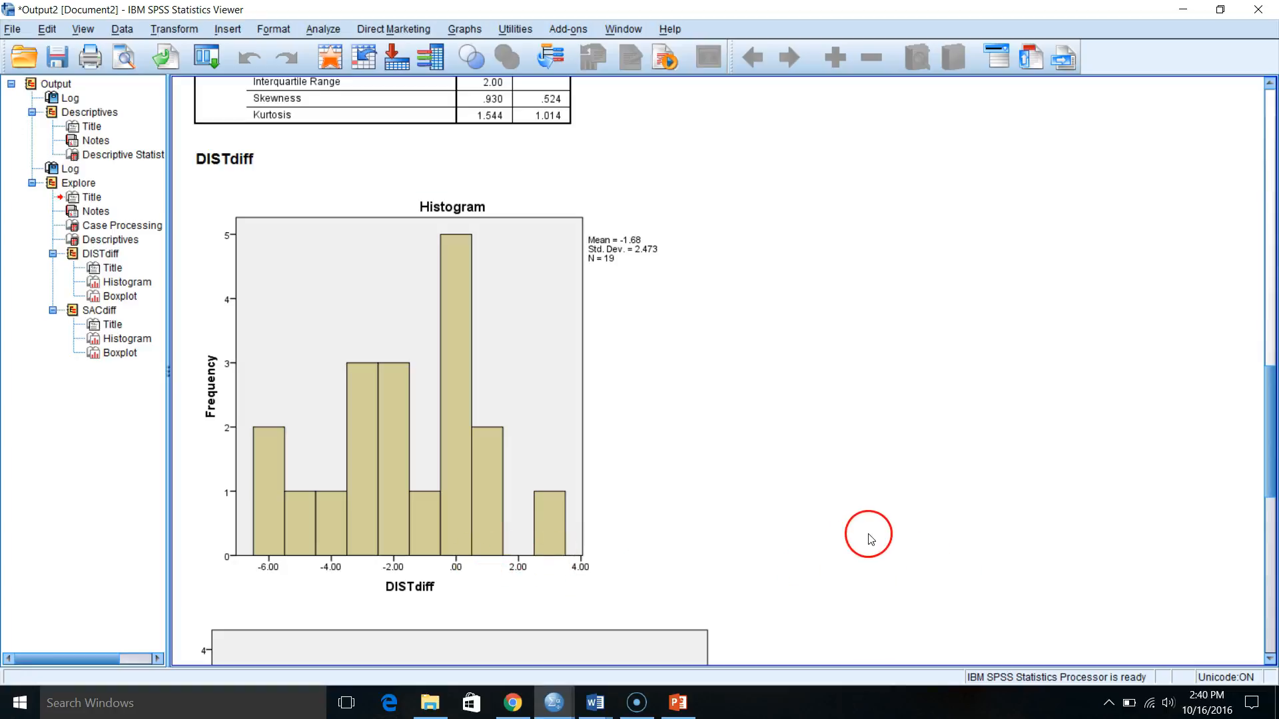
pyautogui.scroll(-6, 869, 540)
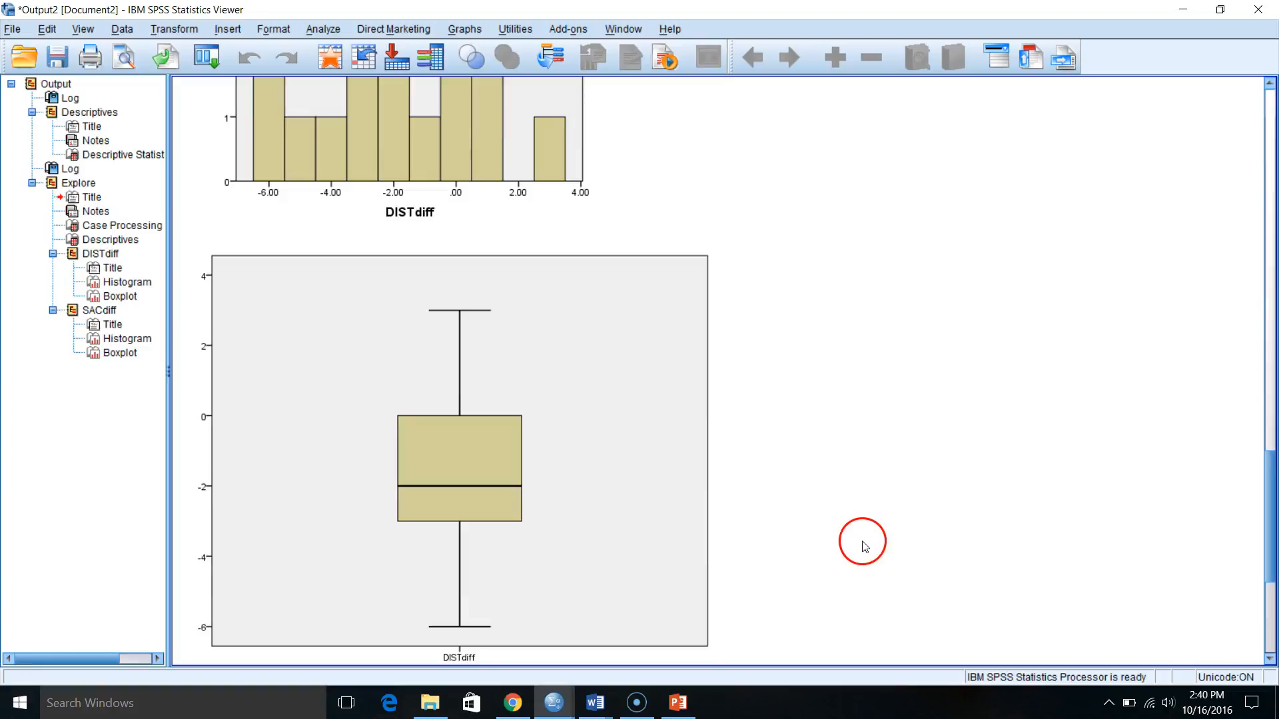
pyautogui.scroll(-1, 864, 546)
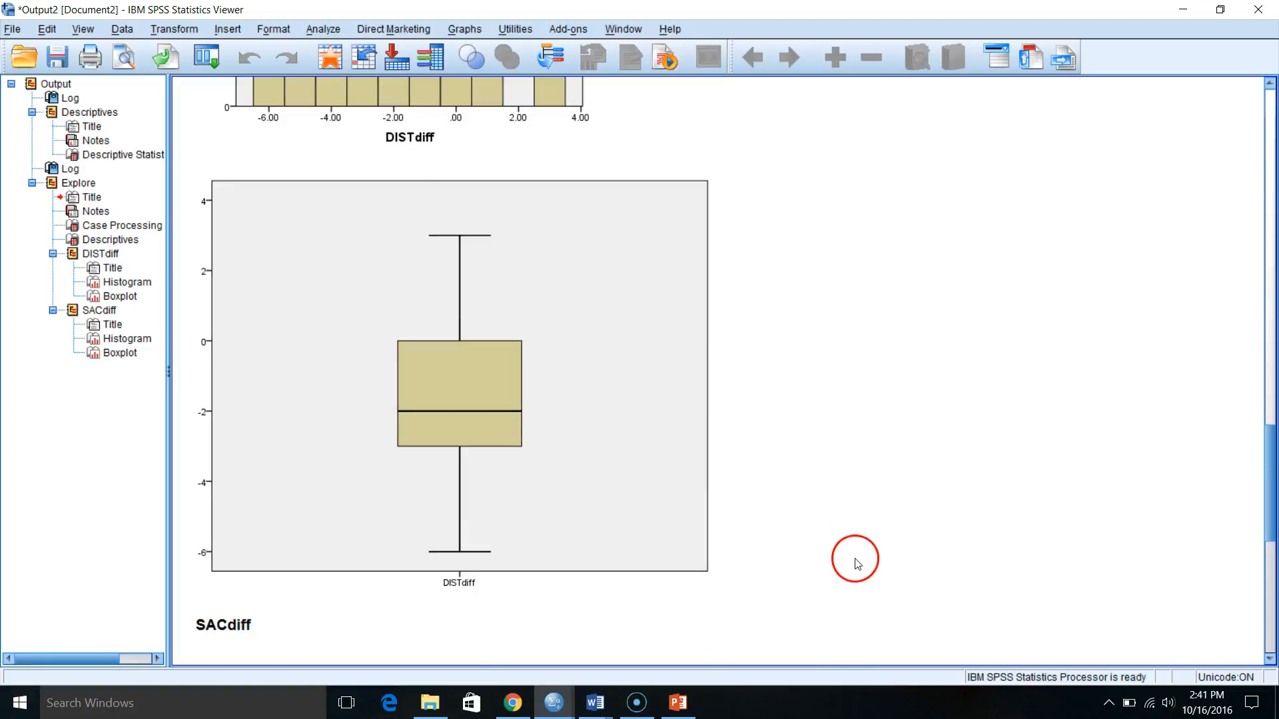
pyautogui.click(503, 419)
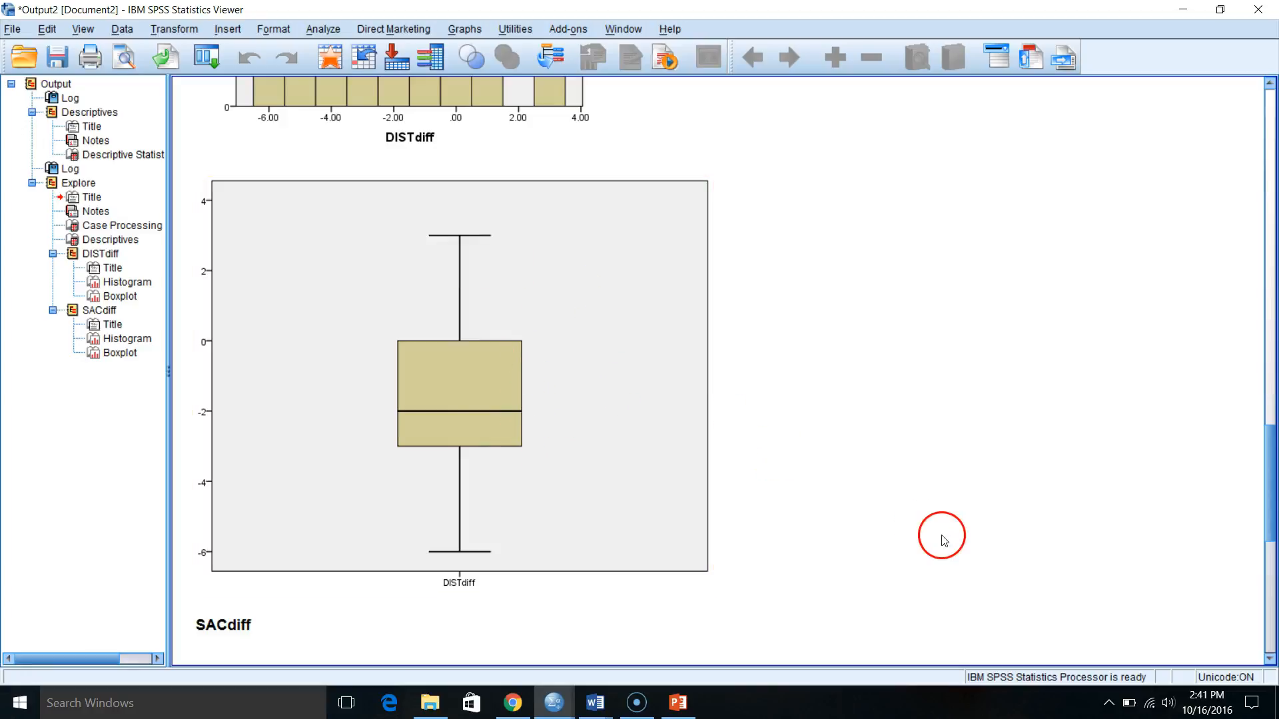
# Step: Examine the SACdiff histogram and boxplot for the shape of the distribution and labelled outliers
pyautogui.scroll(-3, 901, 531)
pyautogui.scroll(-6, 901, 531)
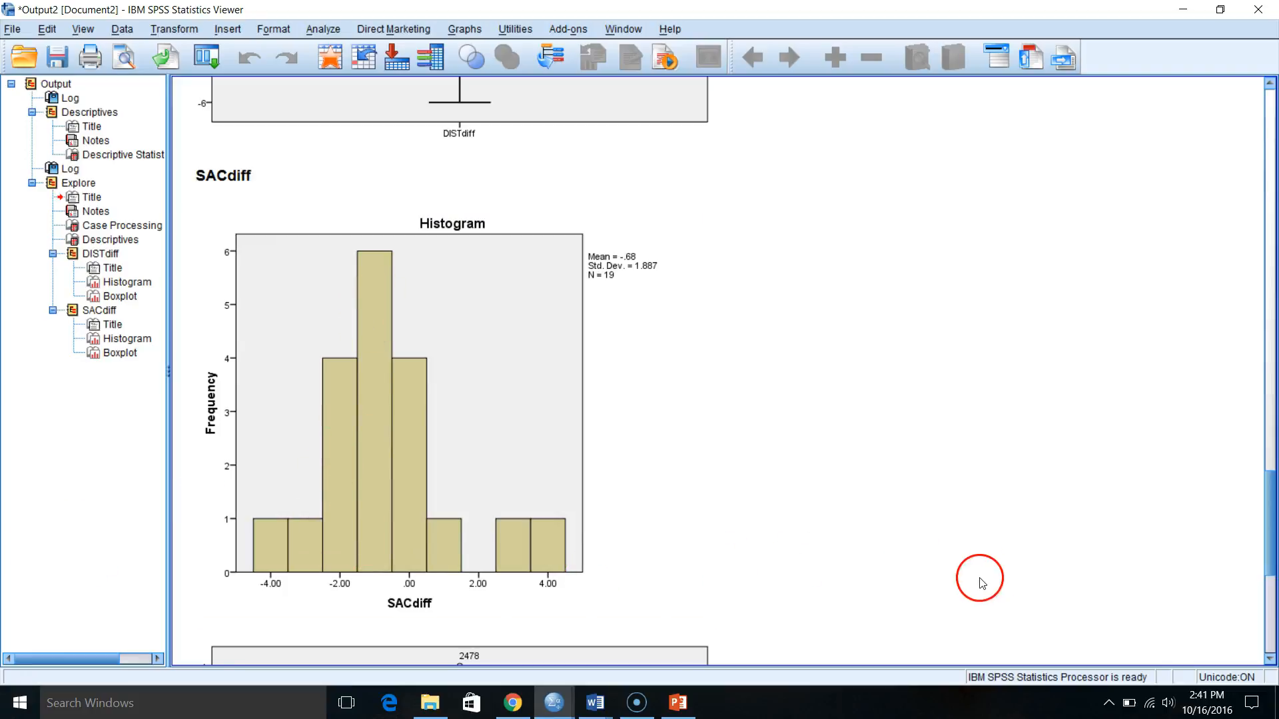
pyautogui.scroll(-1, 982, 582)
pyautogui.scroll(-1, 954, 576)
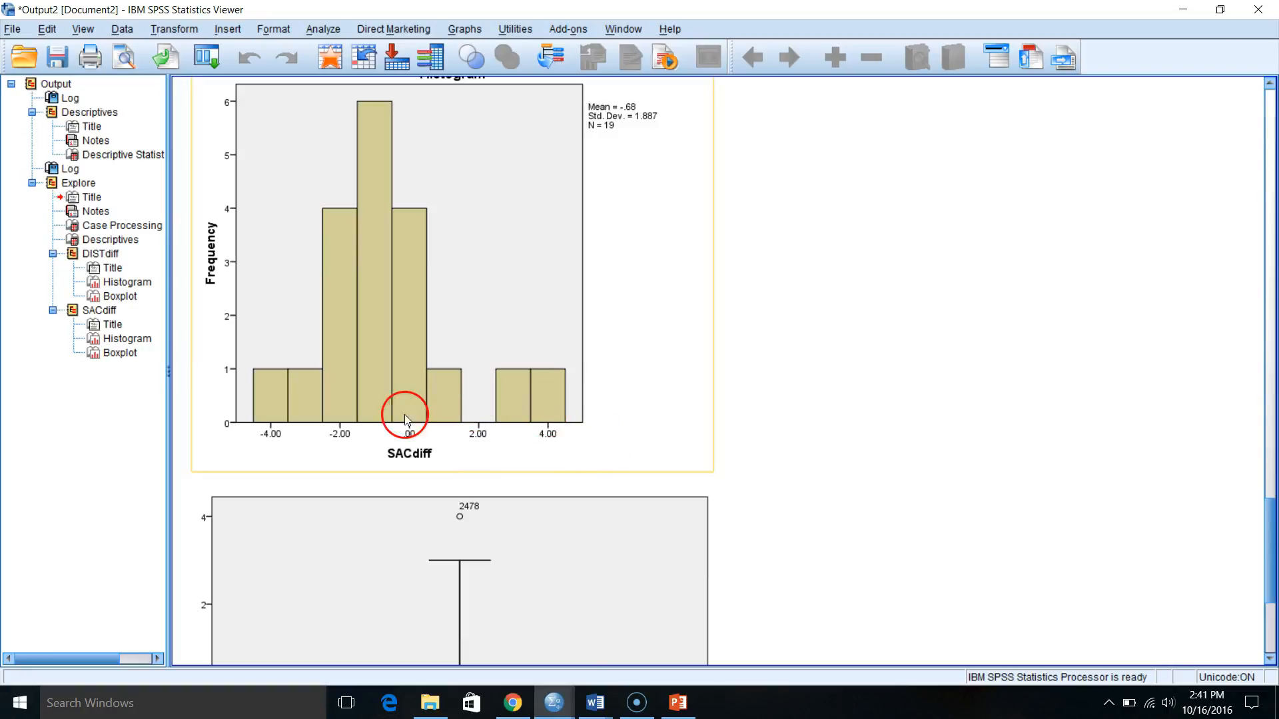
pyautogui.scroll(-4, 1008, 554)
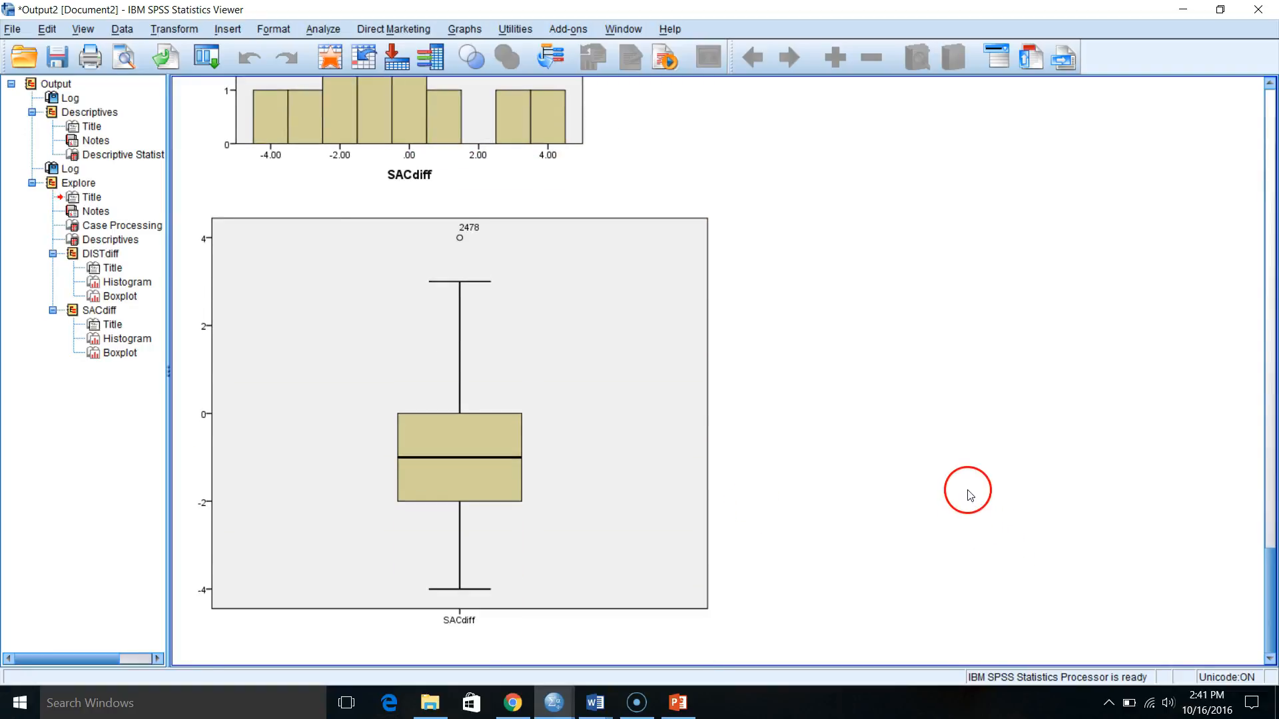
pyautogui.scroll(5, 967, 493)
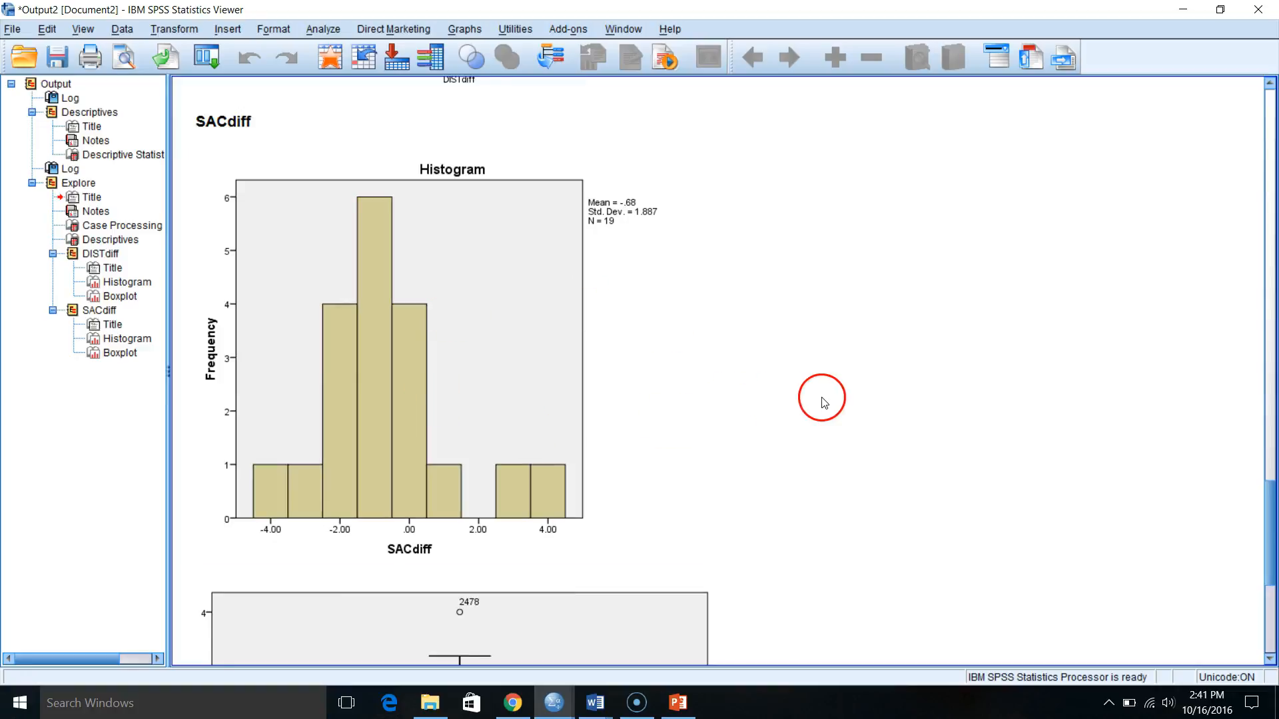
pyautogui.scroll(-5, 822, 478)
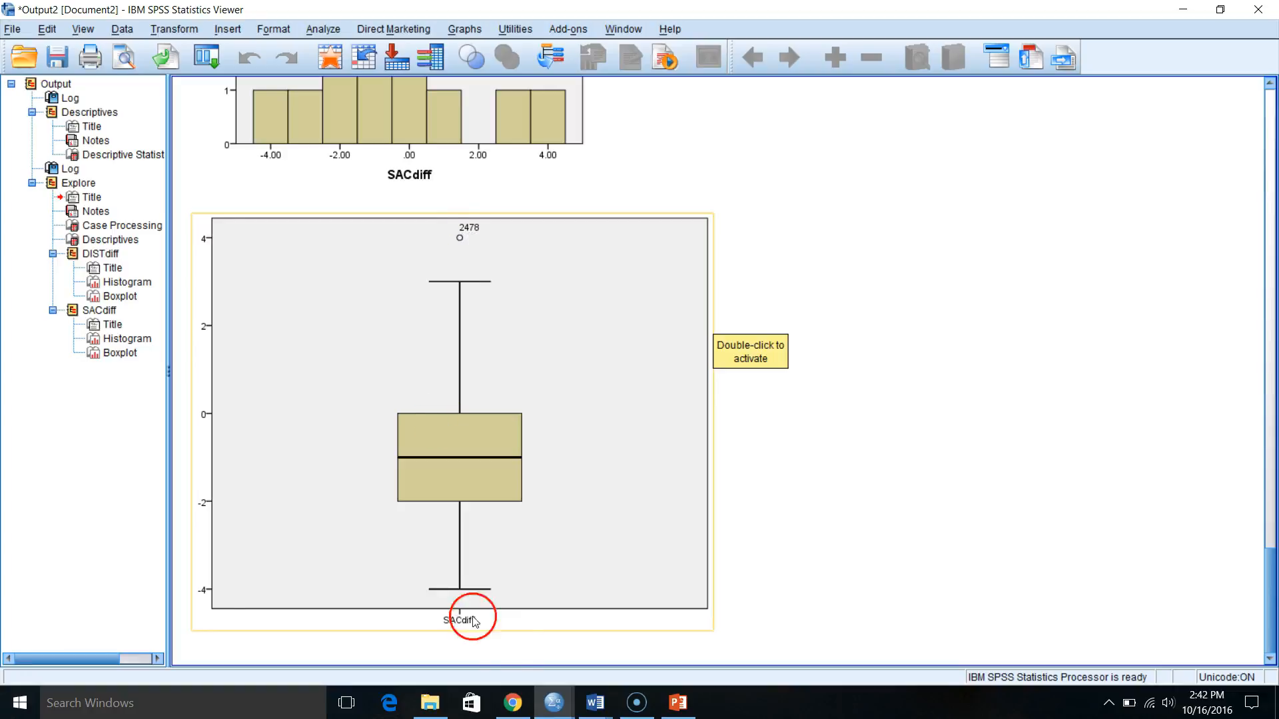
# Step: Minimize the output window and sort the cases in the data sheet by SACdiff in ascending order
pyautogui.click(1183, 11)
pyautogui.click(398, 12)
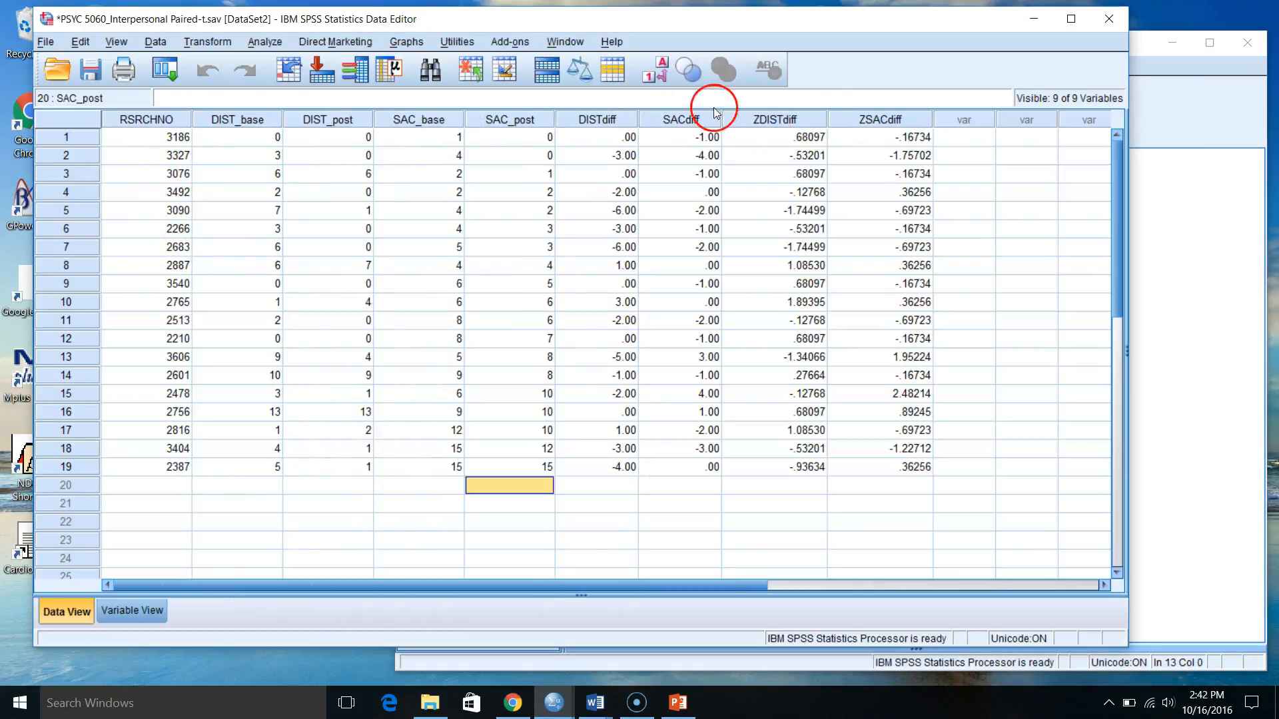
pyautogui.click(679, 116)
pyautogui.rightClick(679, 116)
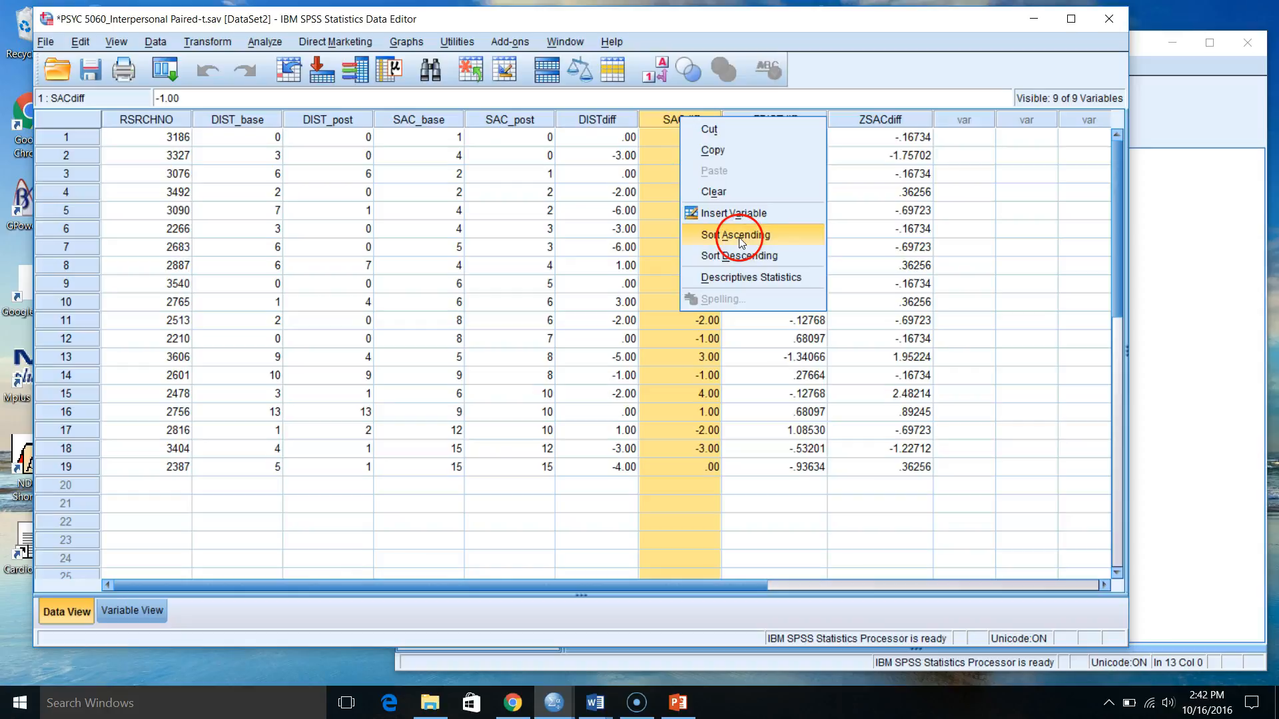
pyautogui.click(737, 236)
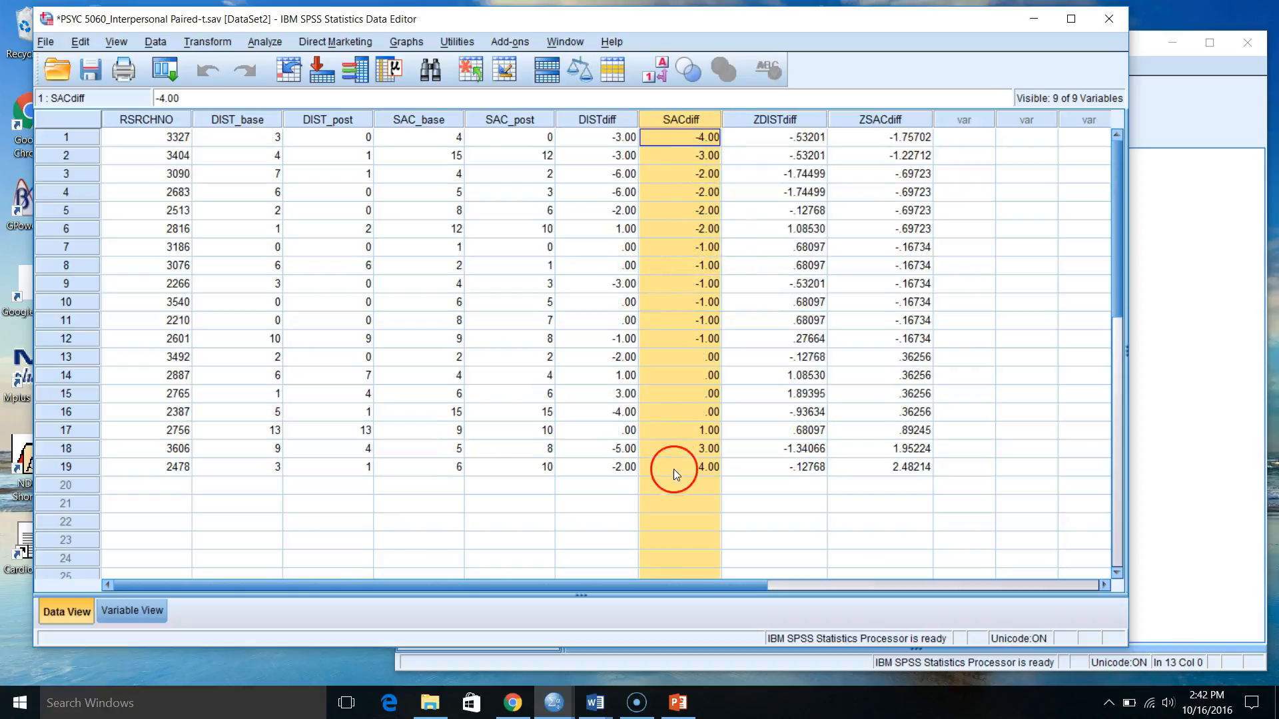
# Step: Trace the case with the largest SACdiff value across its row to the RSRCHNO column and back
pyautogui.click(708, 485)
pyautogui.click(715, 470)
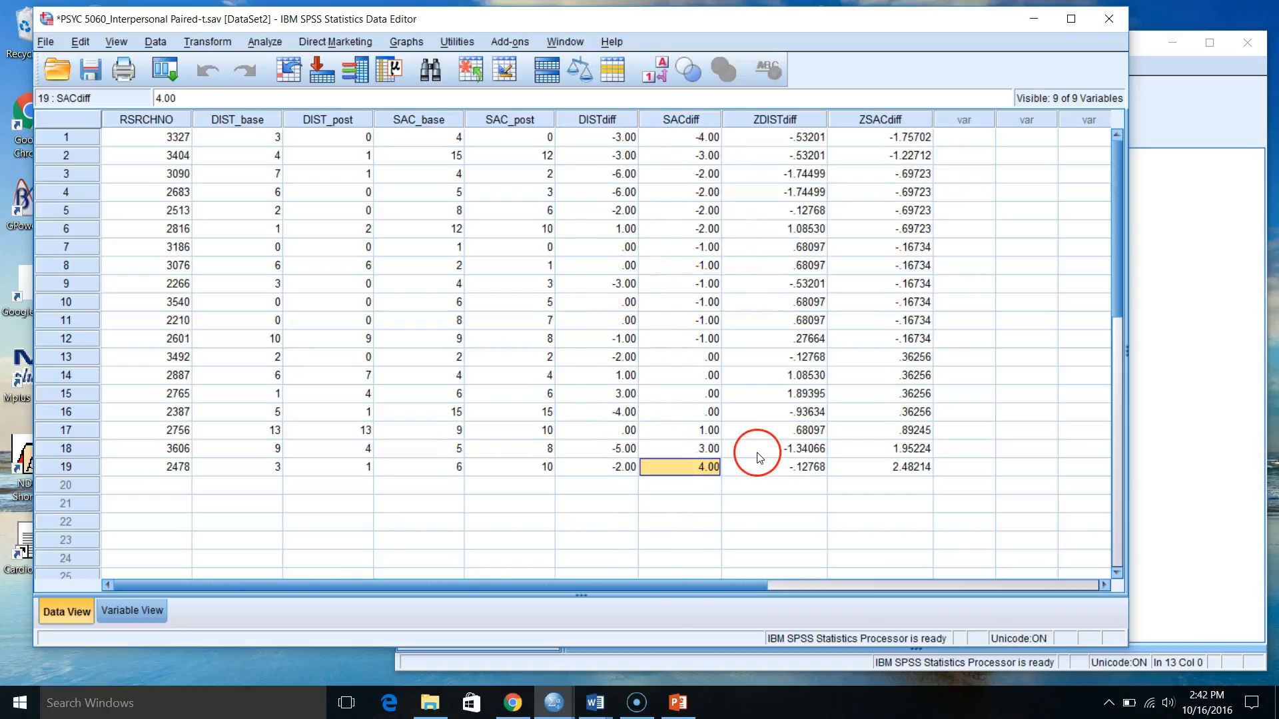
pyautogui.press('Left')
pyautogui.press('Left')
pyautogui.press('Left')
pyautogui.press('Left')
pyautogui.press('Left')
pyautogui.press('Left')
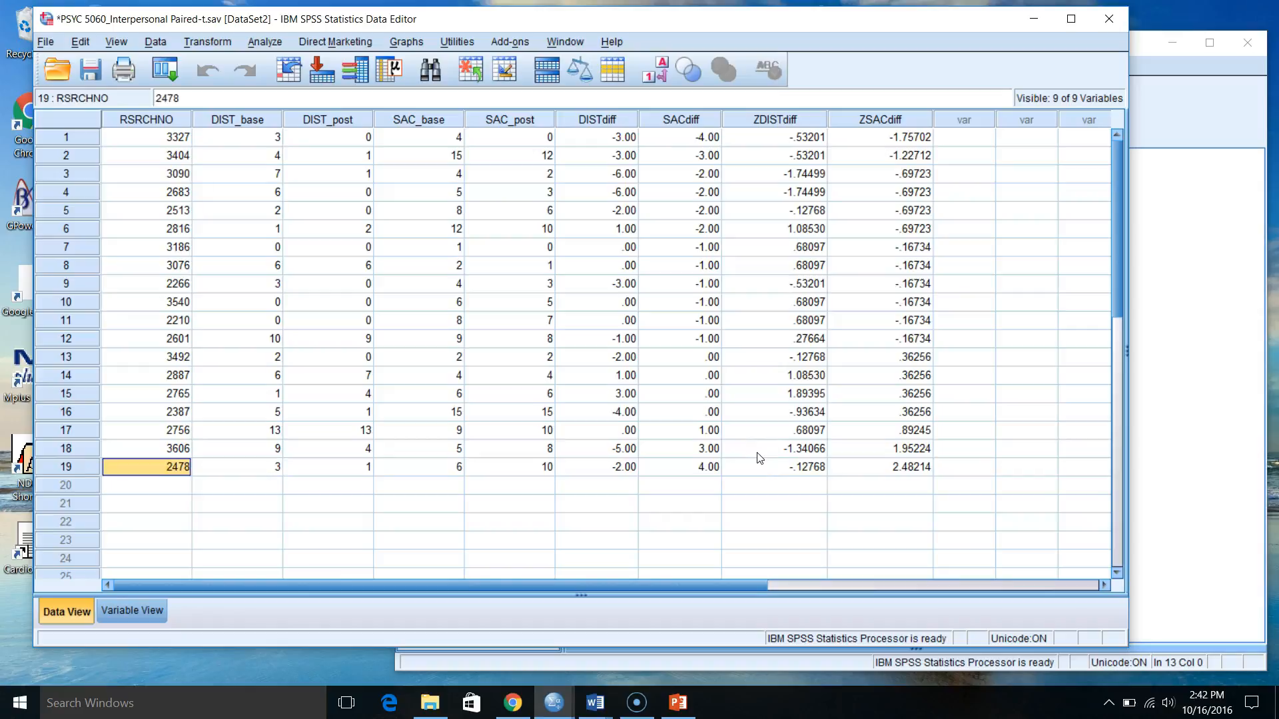
pyautogui.press('Right')
pyautogui.press('Right')
pyautogui.press('Right')
pyautogui.press('Right')
pyautogui.press('Right')
pyautogui.press('Right')
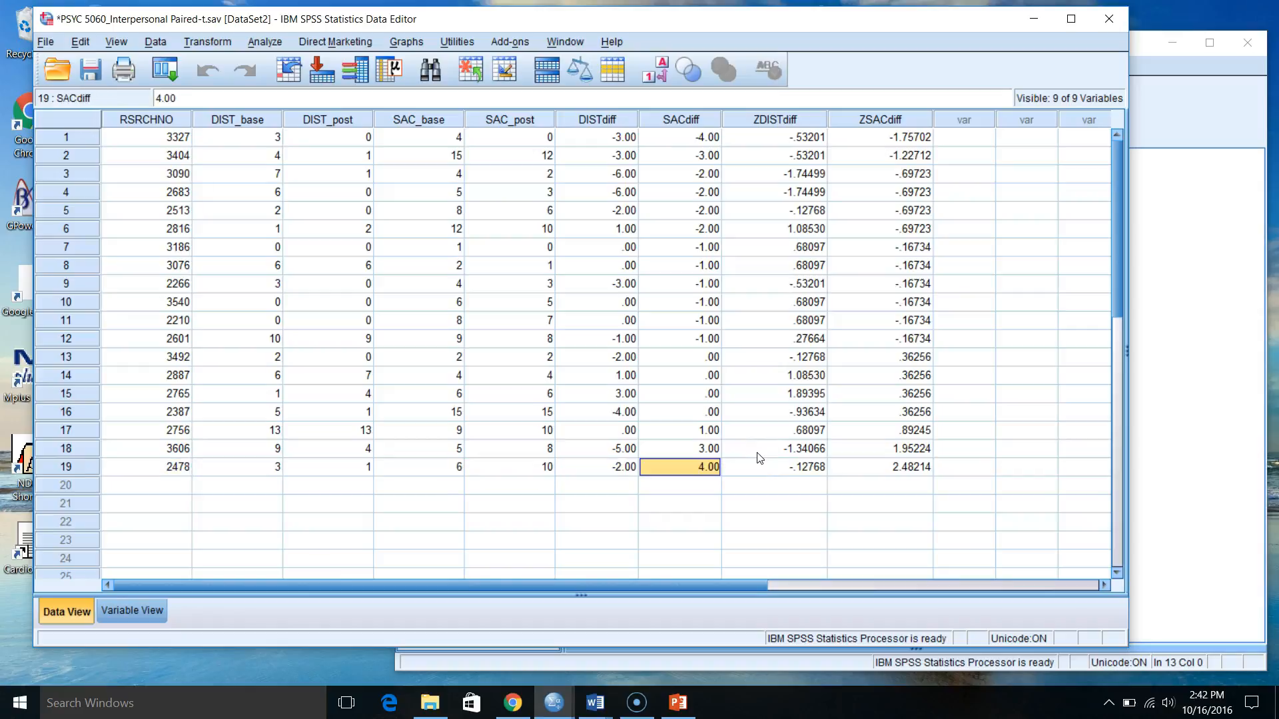
# Step: Return to the output and re-examine the SACdiff histogram and boxplot, comparing them with the DISTdiff plots
pyautogui.click(1188, 245)
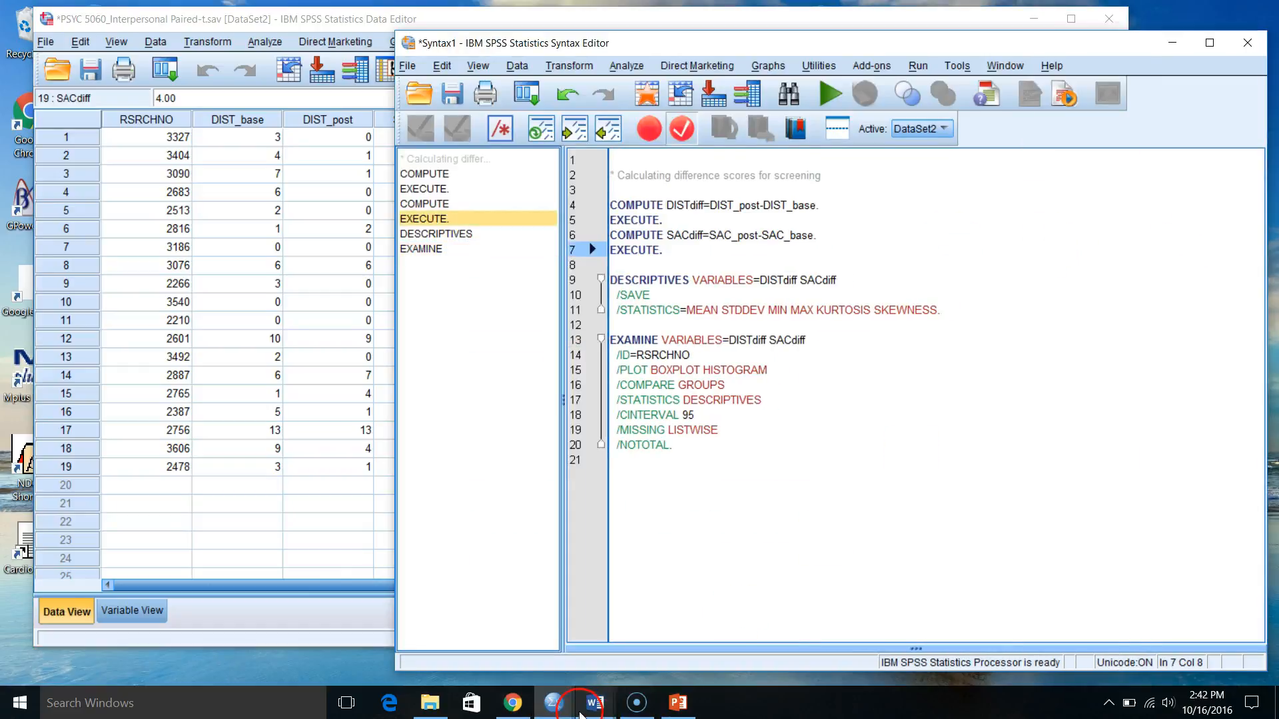
pyautogui.click(554, 702)
pyautogui.click(593, 659)
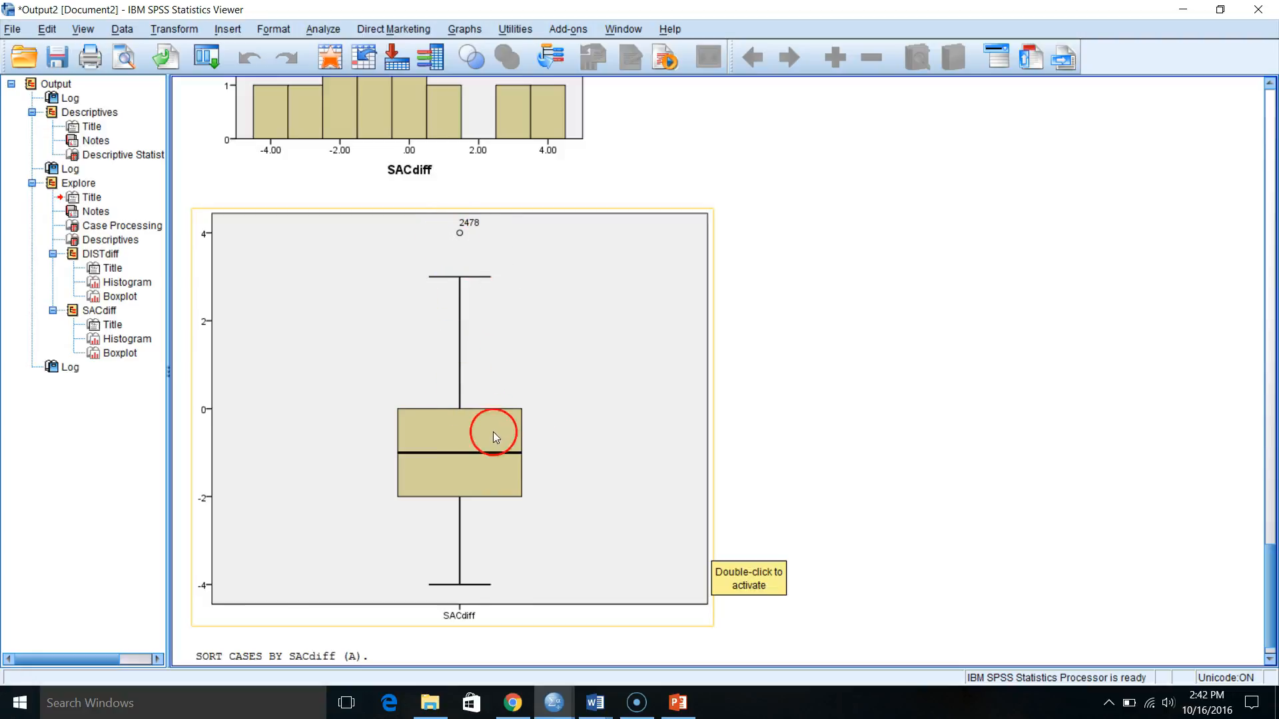
pyautogui.scroll(3, 806, 417)
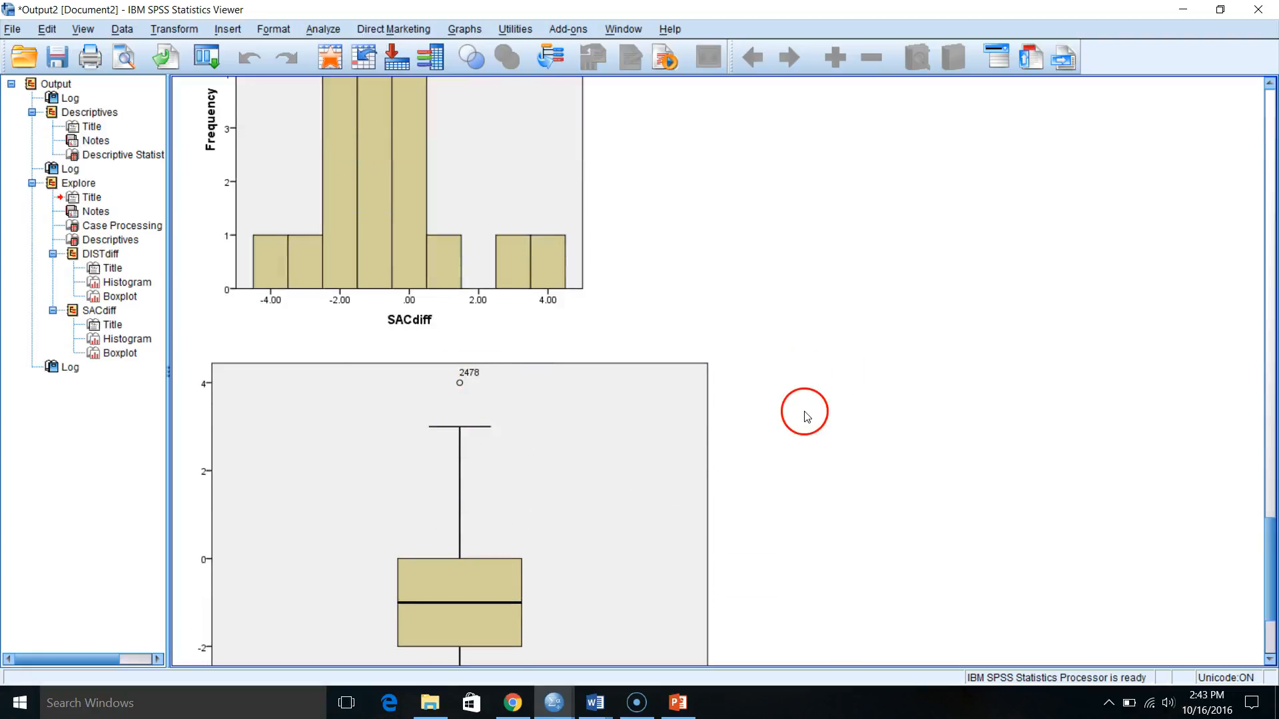
pyautogui.scroll(3, 806, 416)
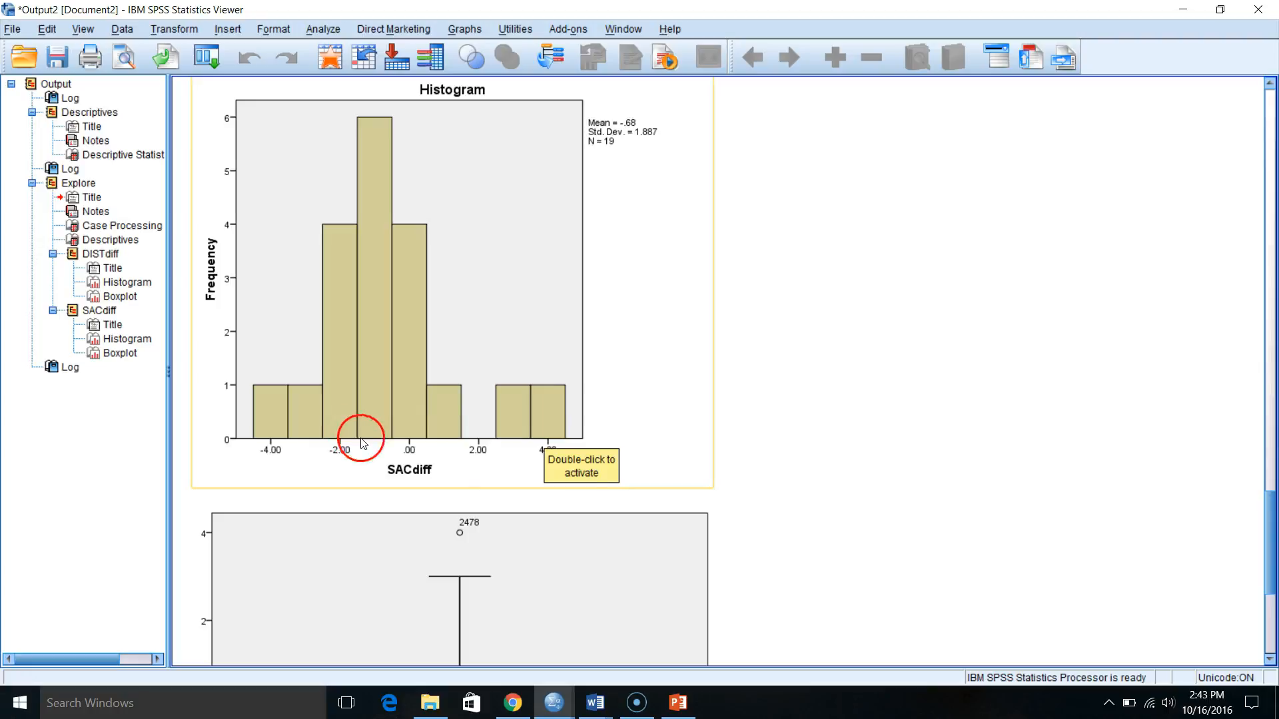
pyautogui.scroll(-6, 831, 490)
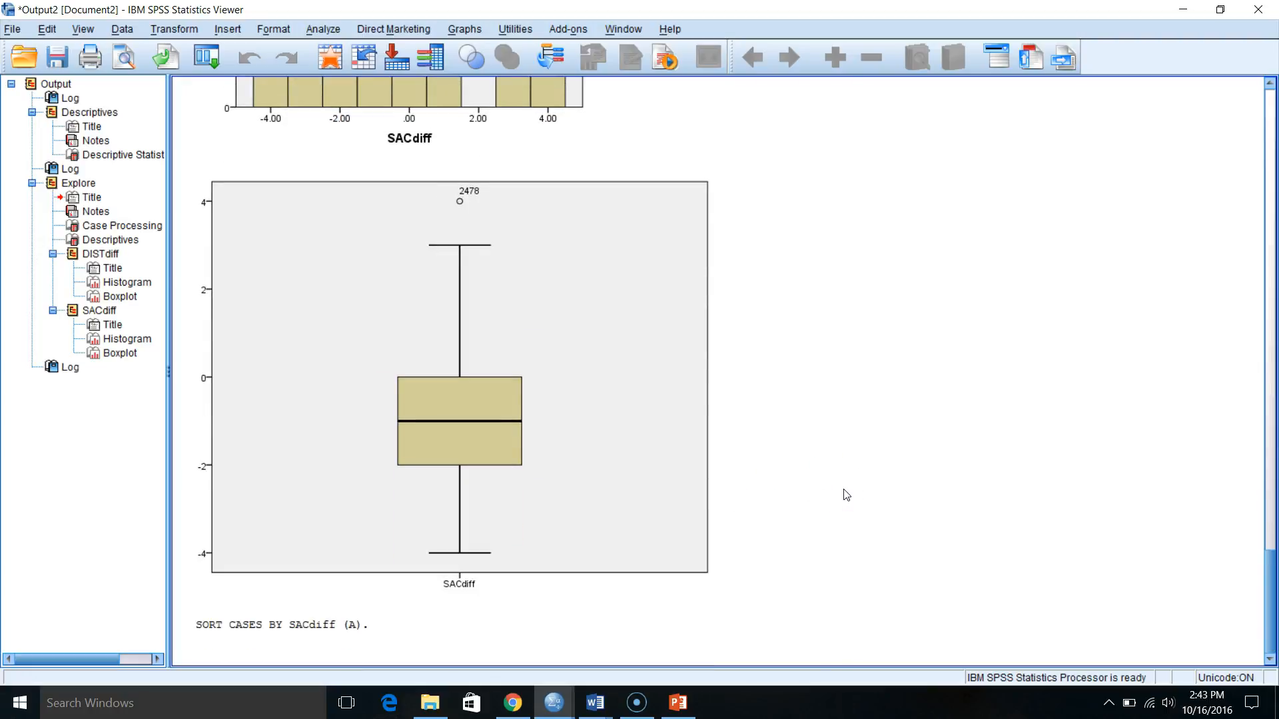
pyautogui.scroll(6, 849, 489)
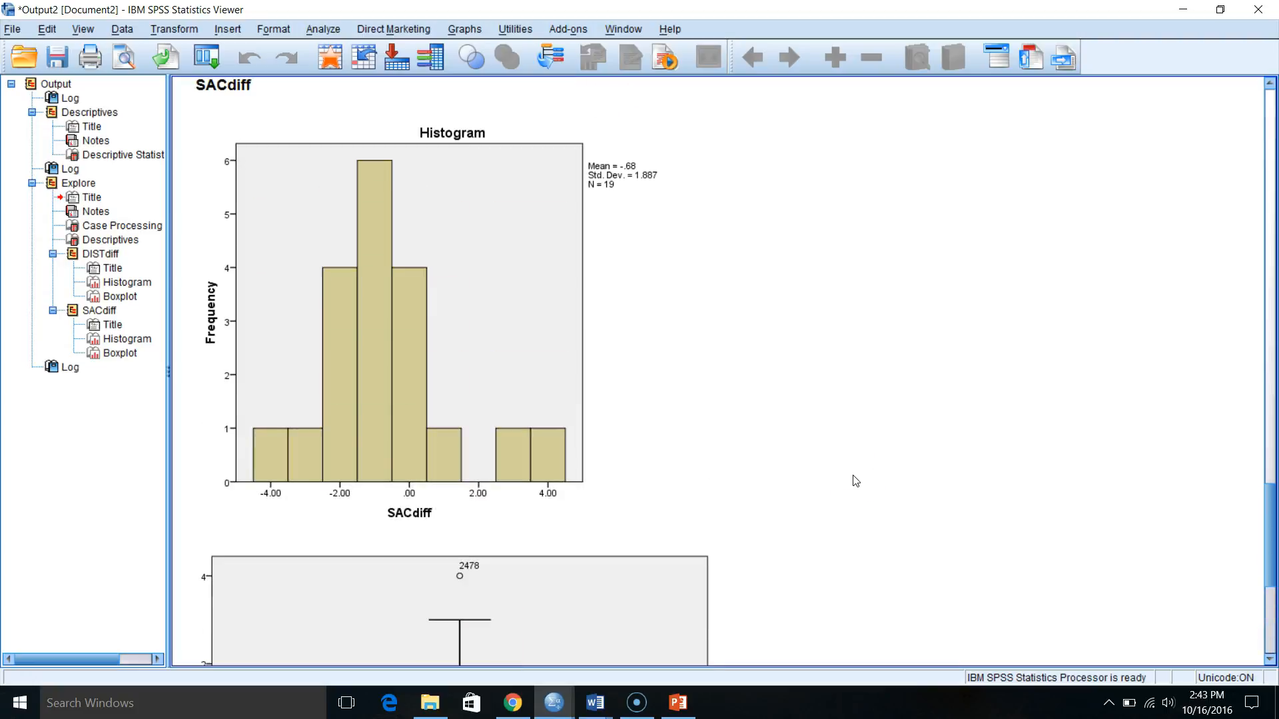
pyautogui.scroll(15, 856, 481)
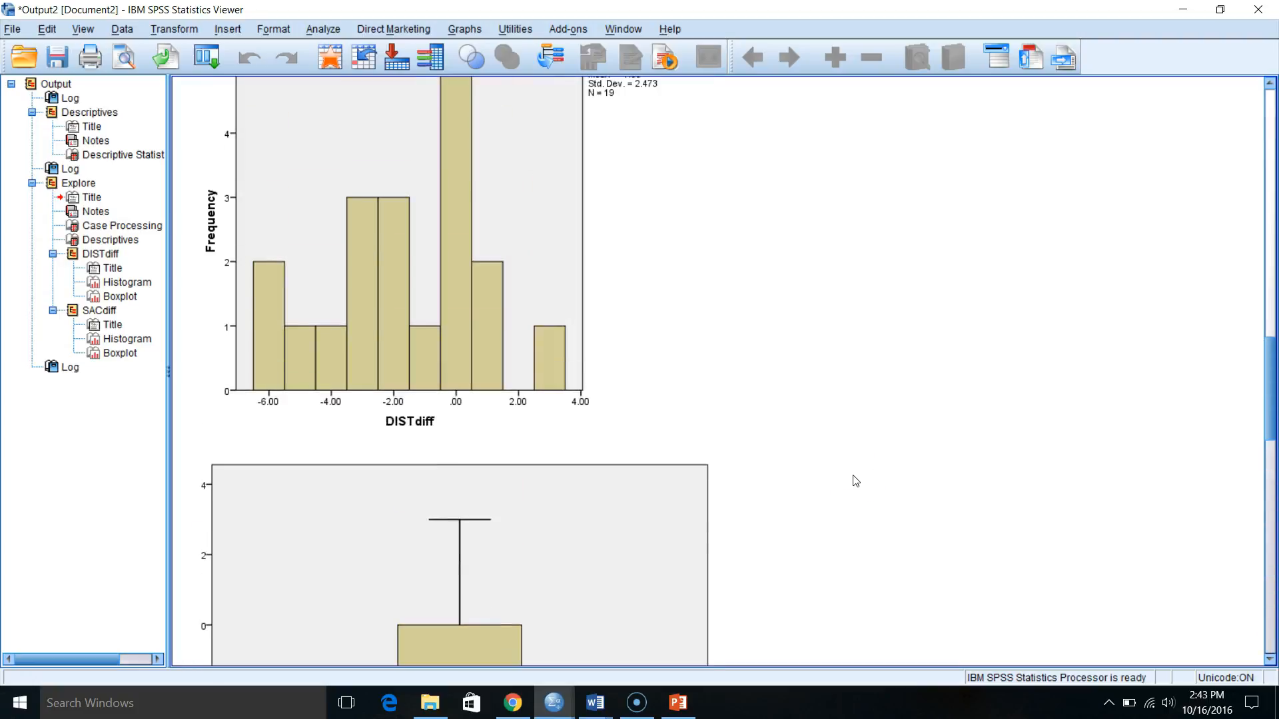
pyautogui.scroll(-15, 855, 480)
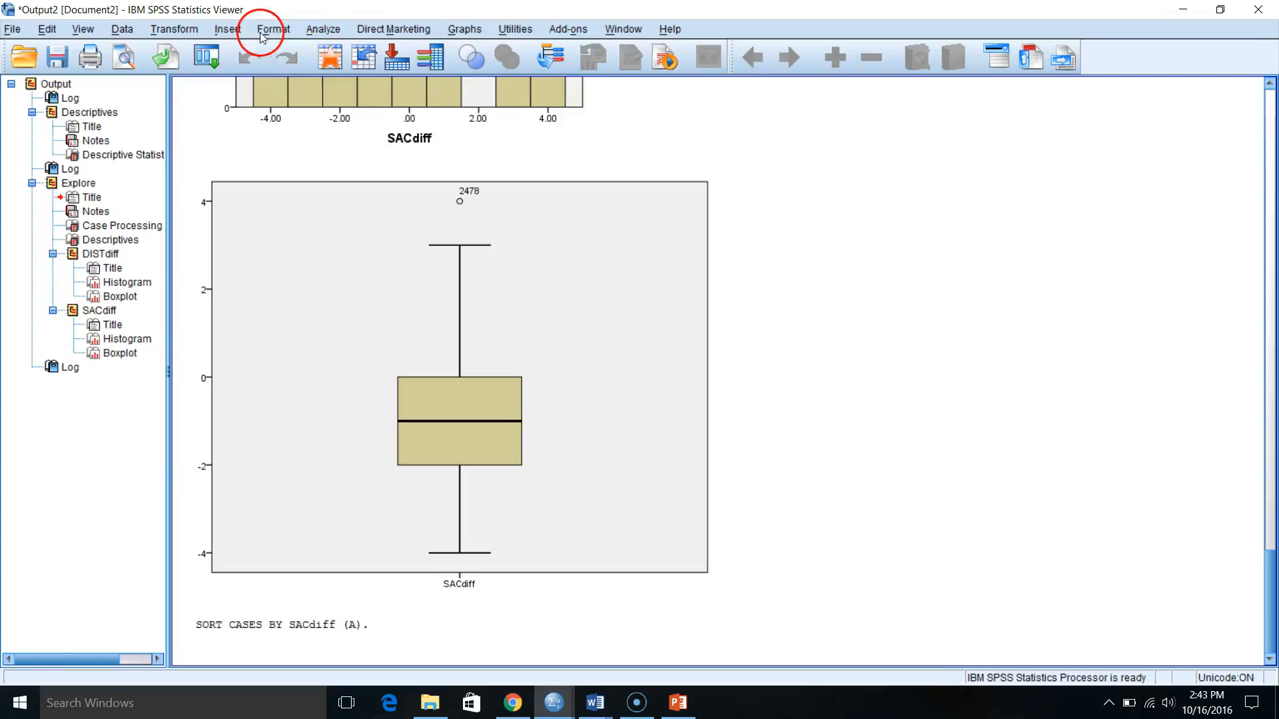
# Step: Set up a new Descriptives analysis, replacing DISTdiff and SACdiff with Zscore(DISTdiff) and Zscore(SACdiff) as the variables
pyautogui.click(325, 29)
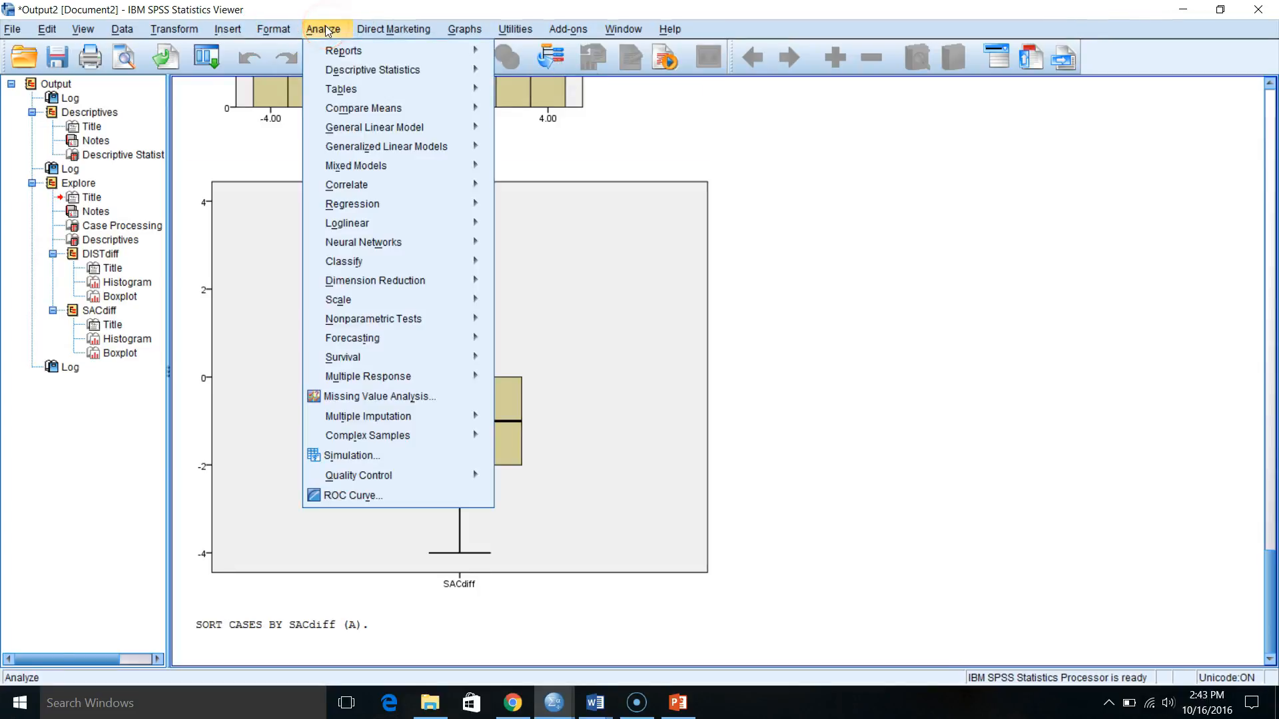
pyautogui.click(333, 52)
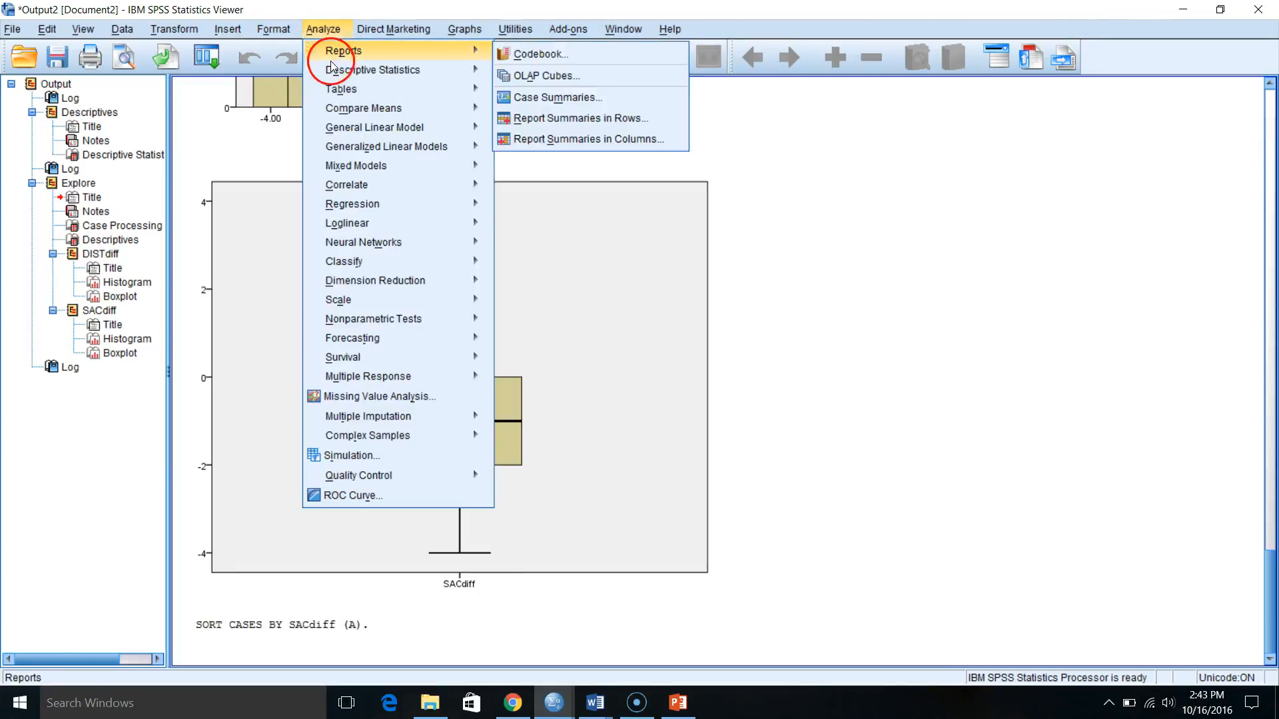
pyautogui.click(338, 71)
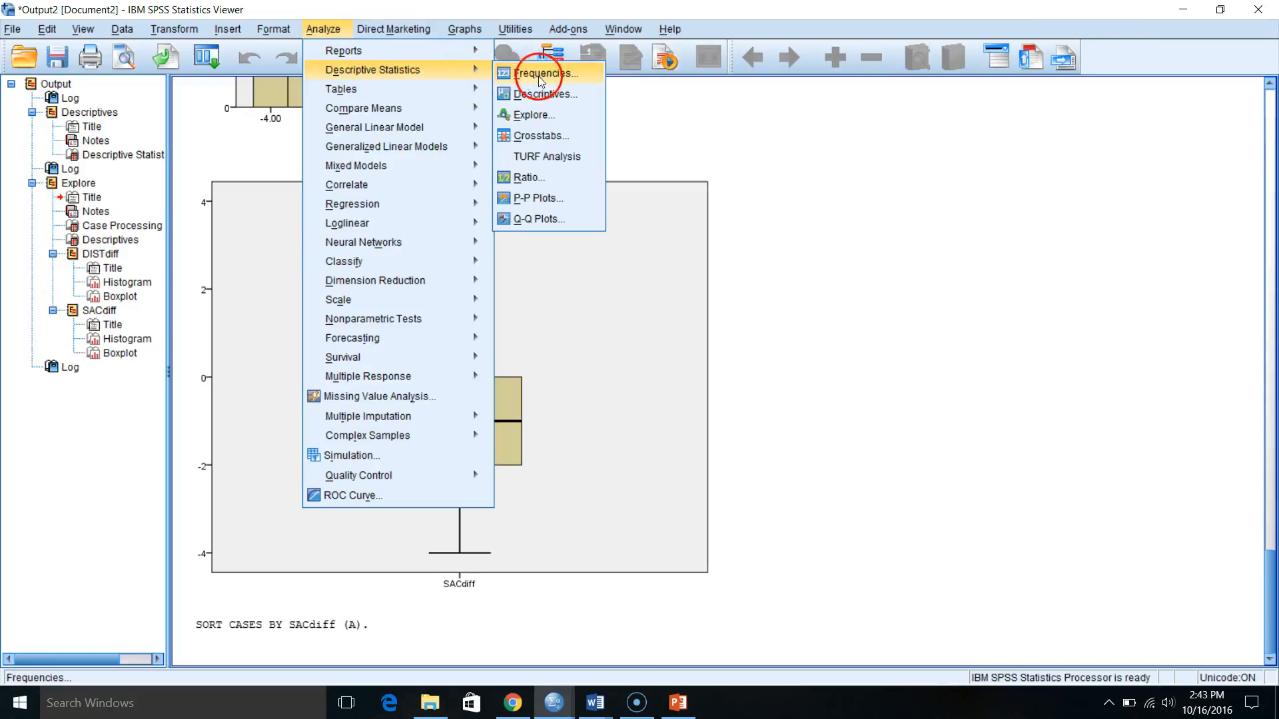
pyautogui.click(567, 95)
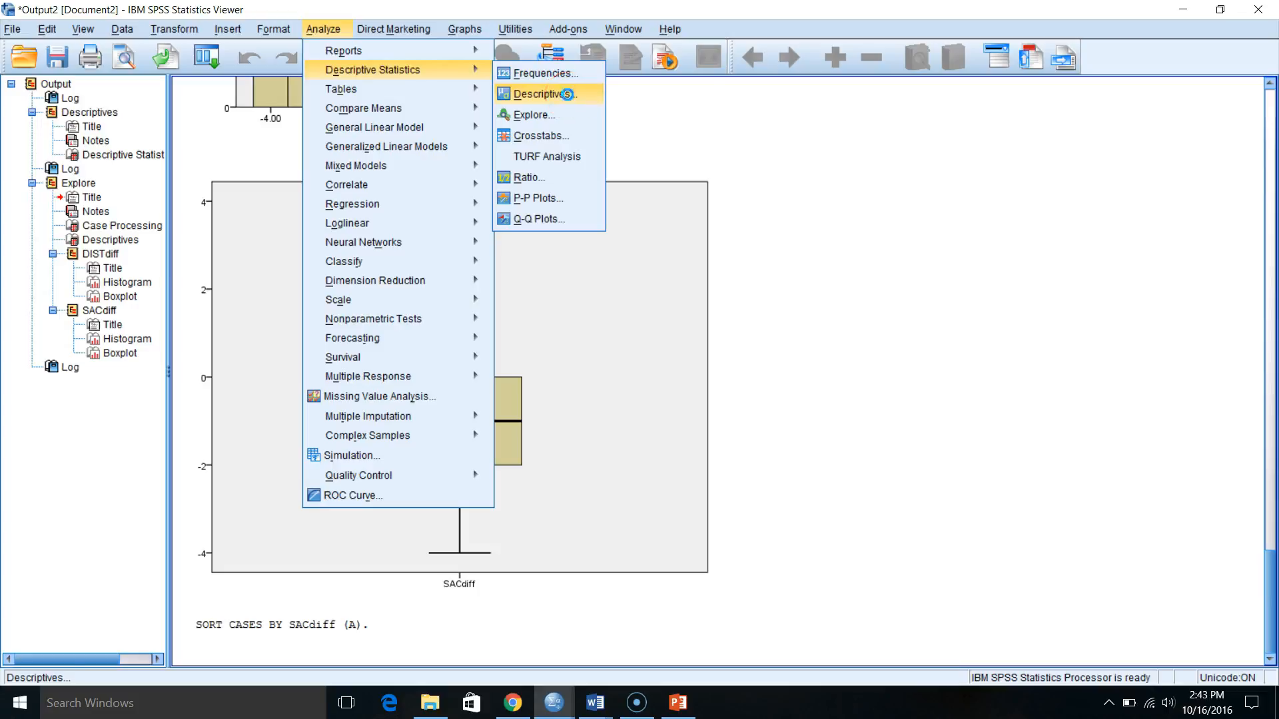
pyautogui.click(672, 279)
pyautogui.doubleClick(671, 280)
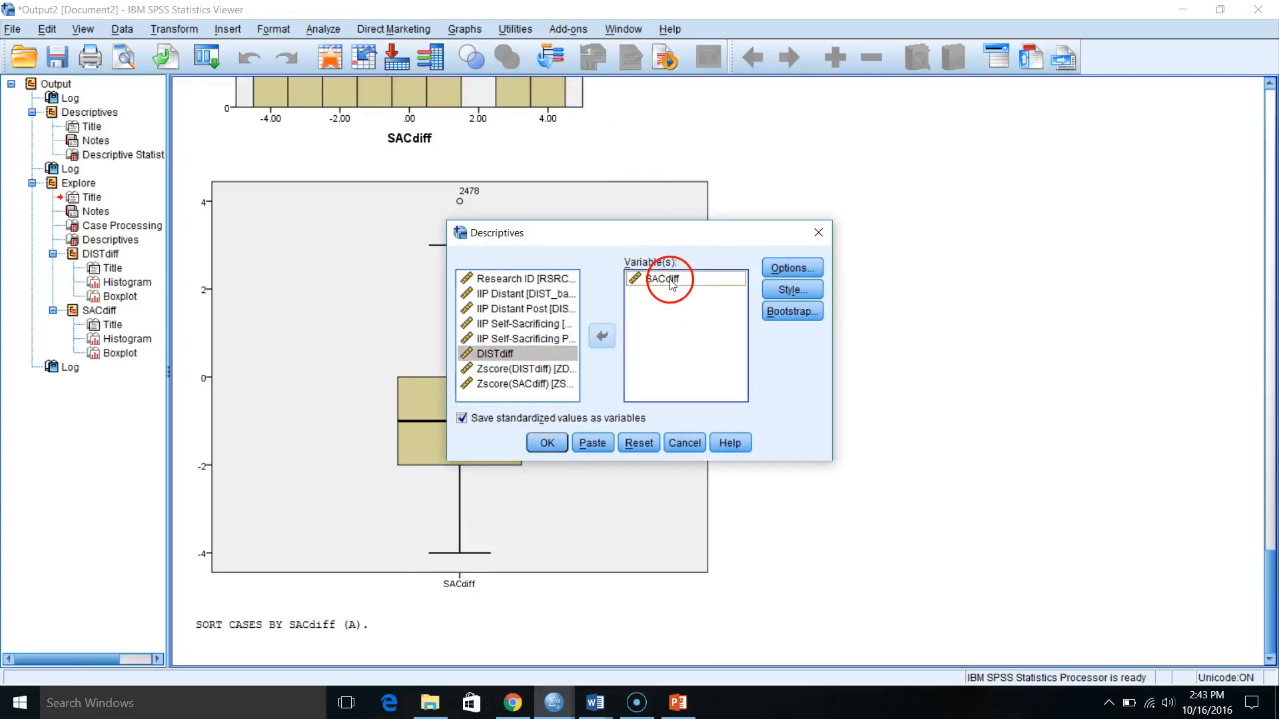
pyautogui.click(659, 283)
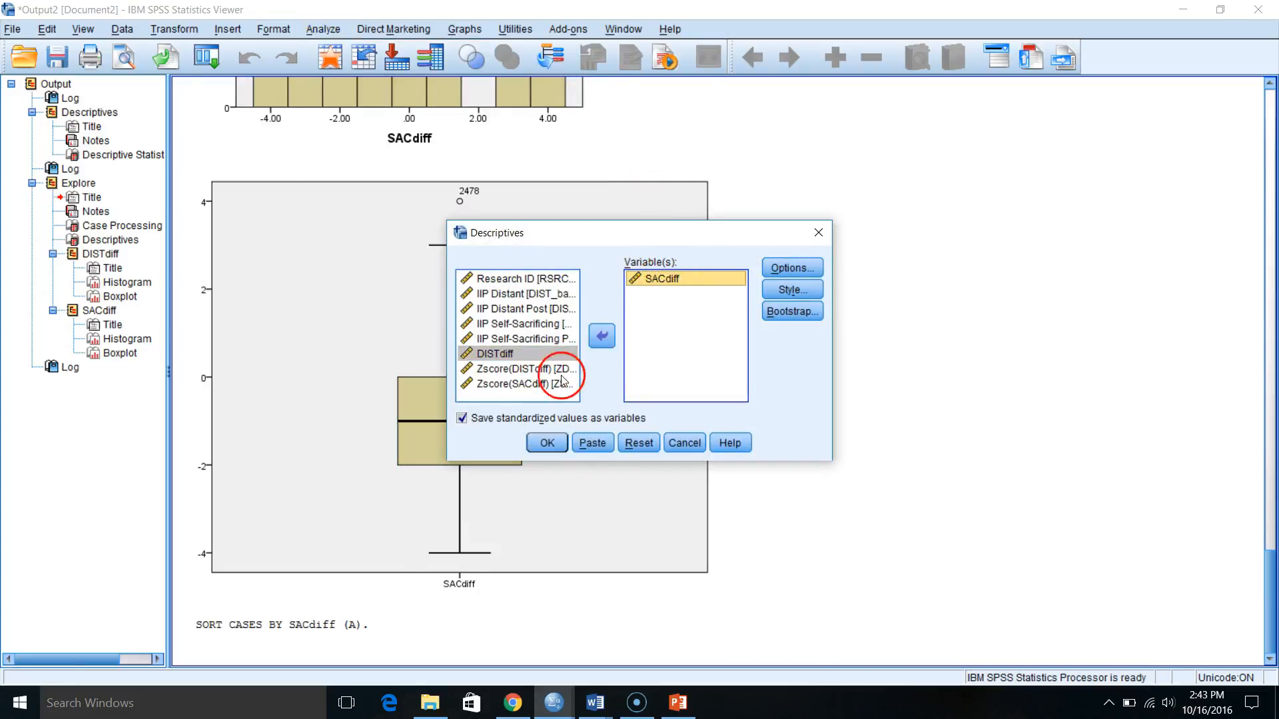
pyautogui.click(601, 335)
pyautogui.click(553, 379)
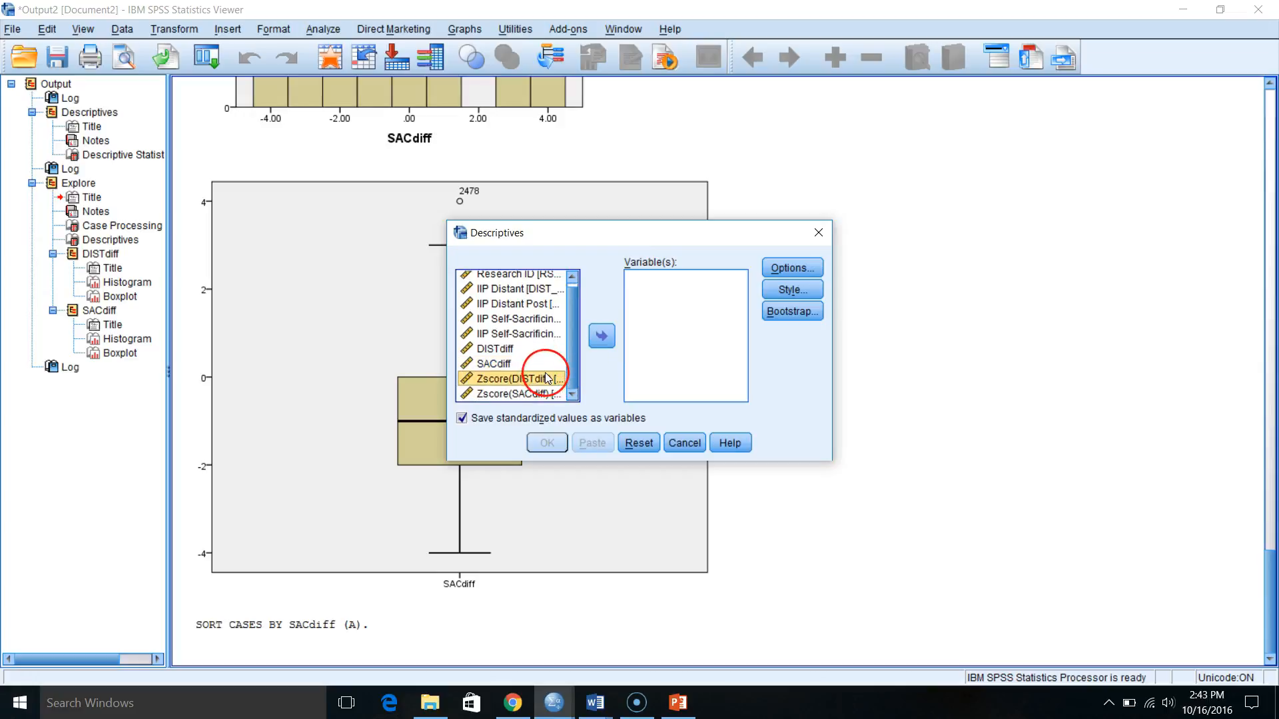
pyautogui.hotkey('shift', 'Down')
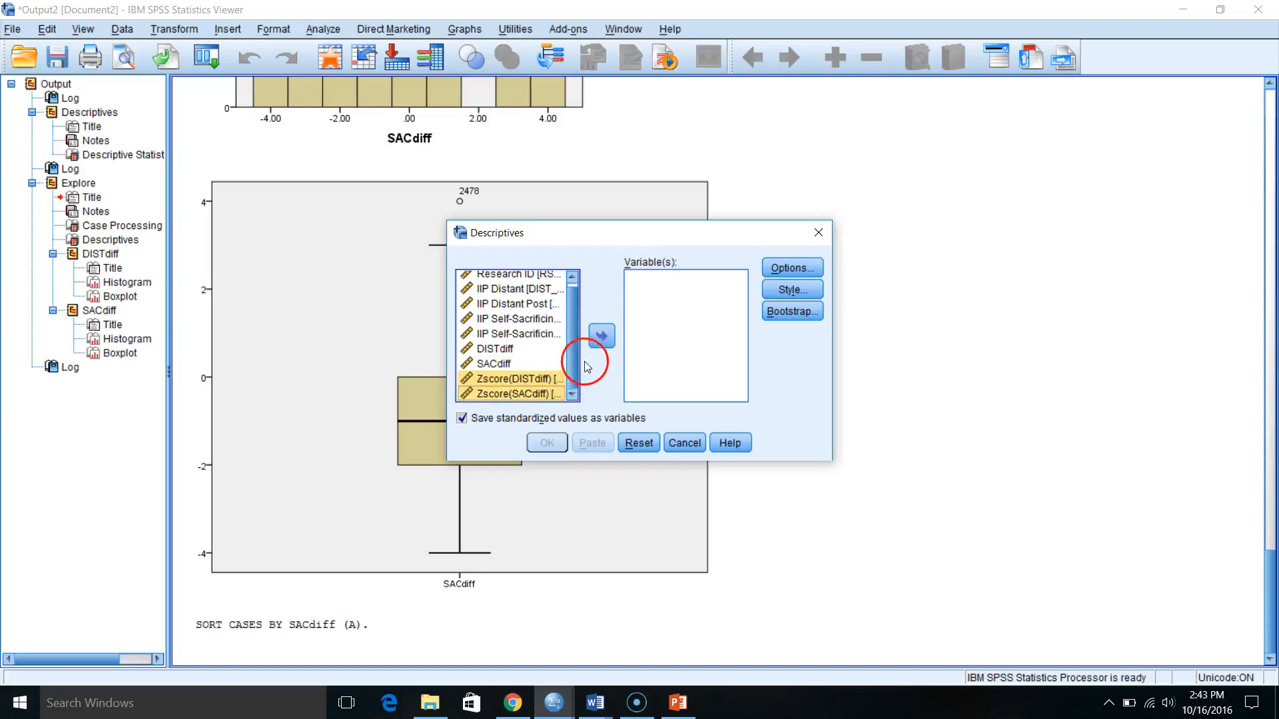
pyautogui.click(602, 335)
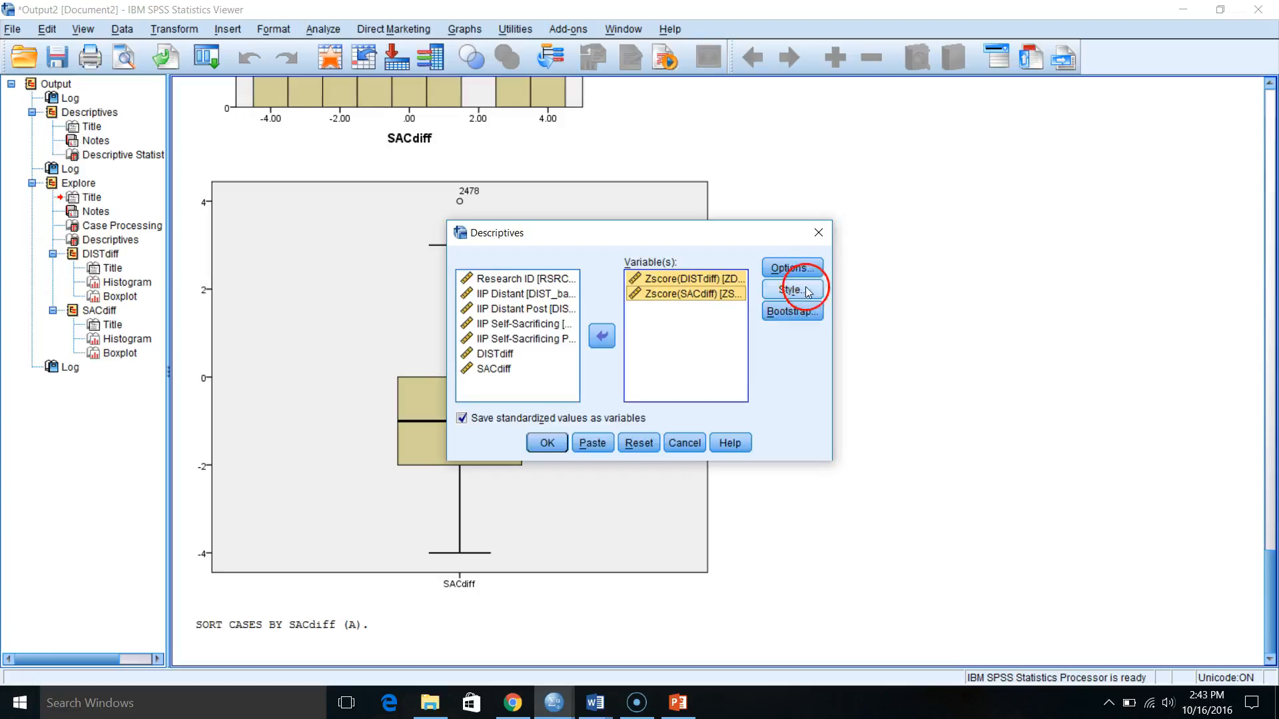
# Step: Remove kurtosis and skewness from the Descriptives options, keeping mean, standard deviation, minimum and maximum
pyautogui.click(793, 268)
pyautogui.click(613, 351)
pyautogui.click(612, 351)
pyautogui.click(595, 489)
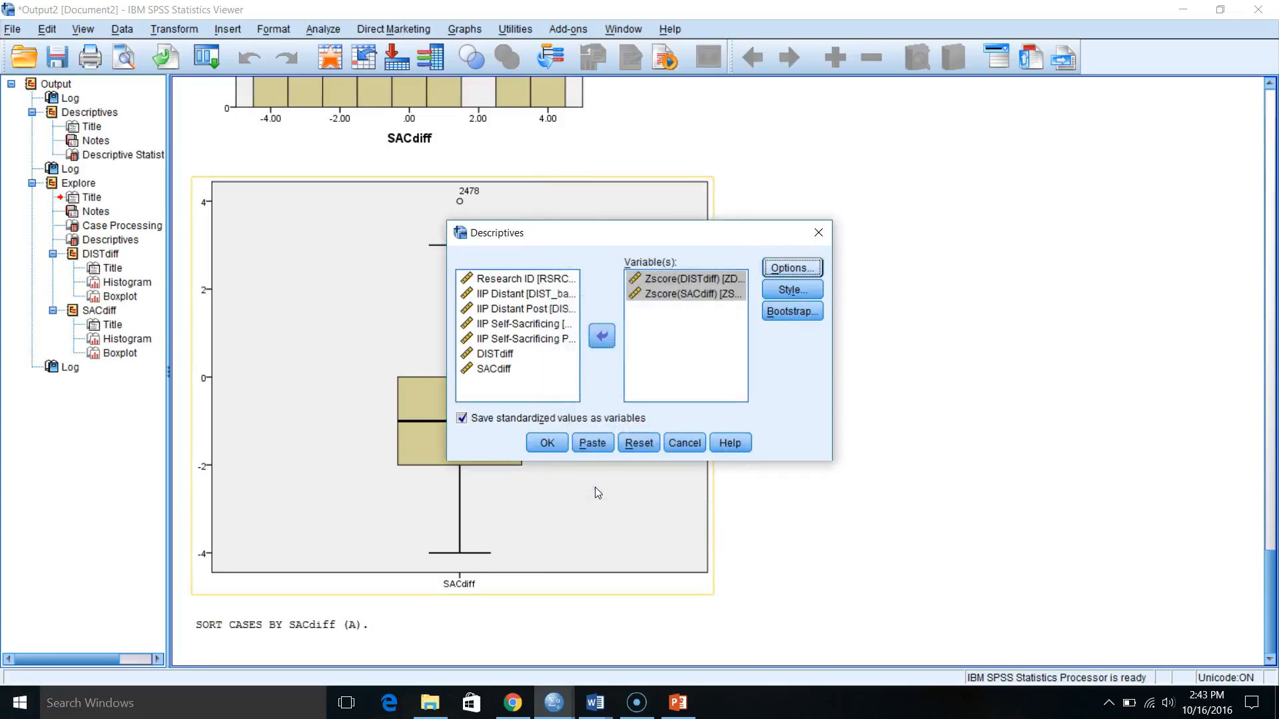
# Step: Turn off saving standardized values as variables and paste the z-score Descriptives command into the syntax
pyautogui.click(460, 419)
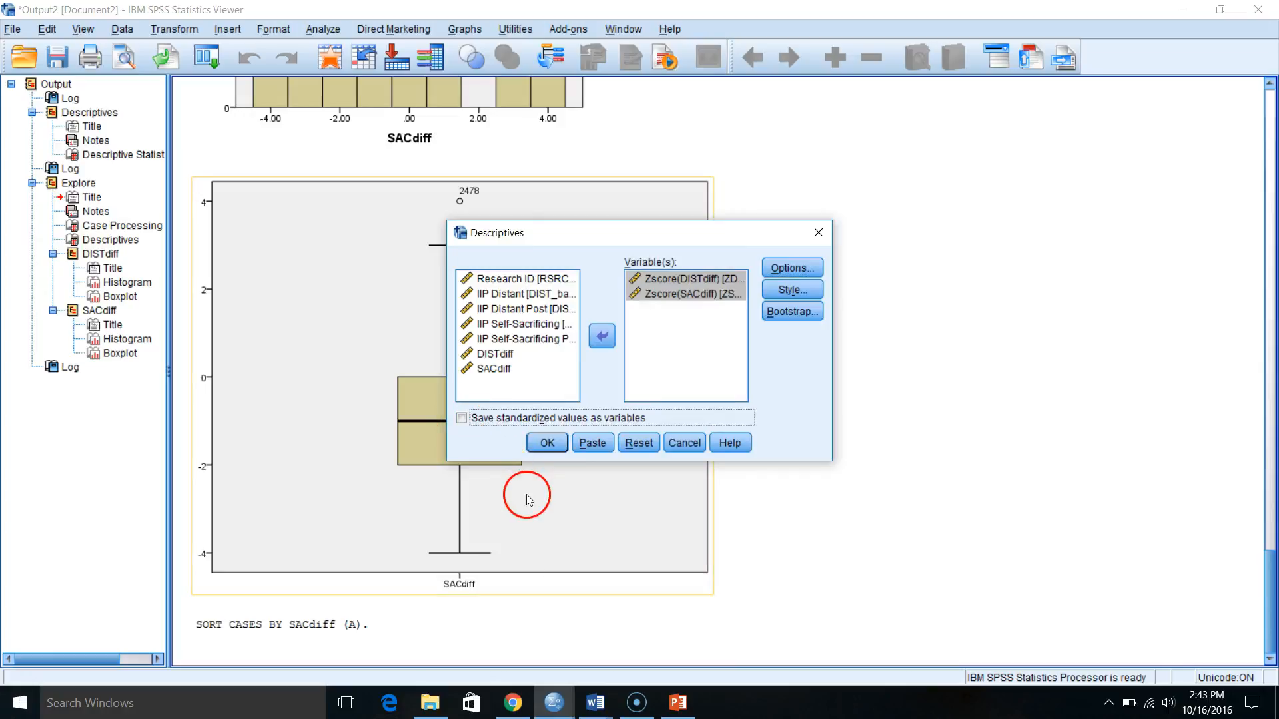
pyautogui.click(460, 420)
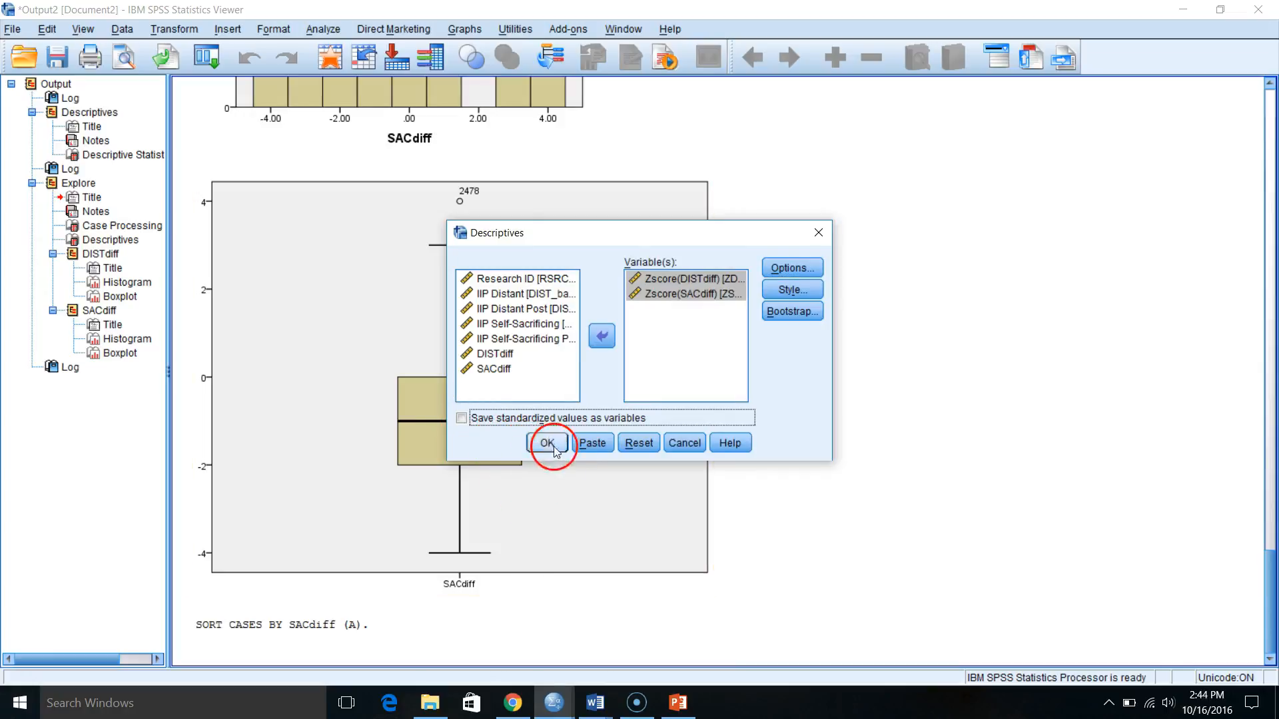
pyautogui.click(599, 445)
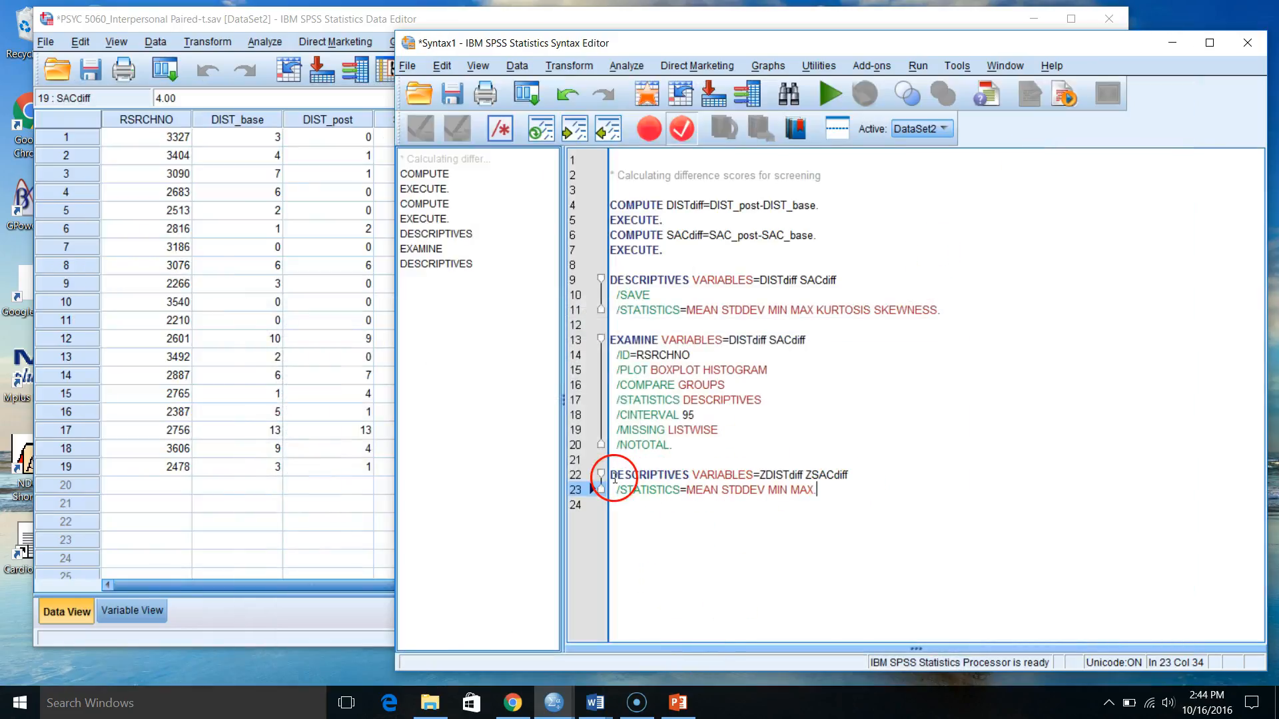
# Step: Run only the DESCRIPTIVES command for ZDISTdiff and ZSACdiff, and maximize the output to check the minimum and maximum z-scores
pyautogui.moveTo(613, 477); pyautogui.dragTo(896, 502)
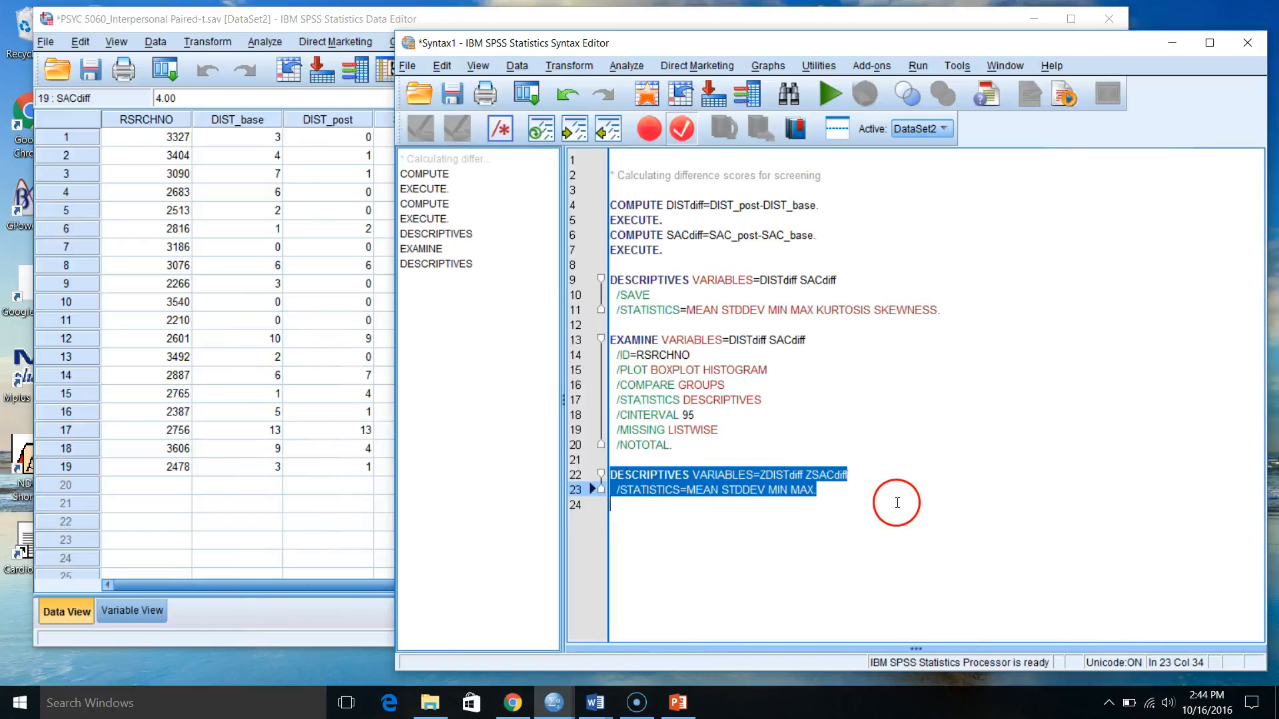
pyautogui.click(828, 93)
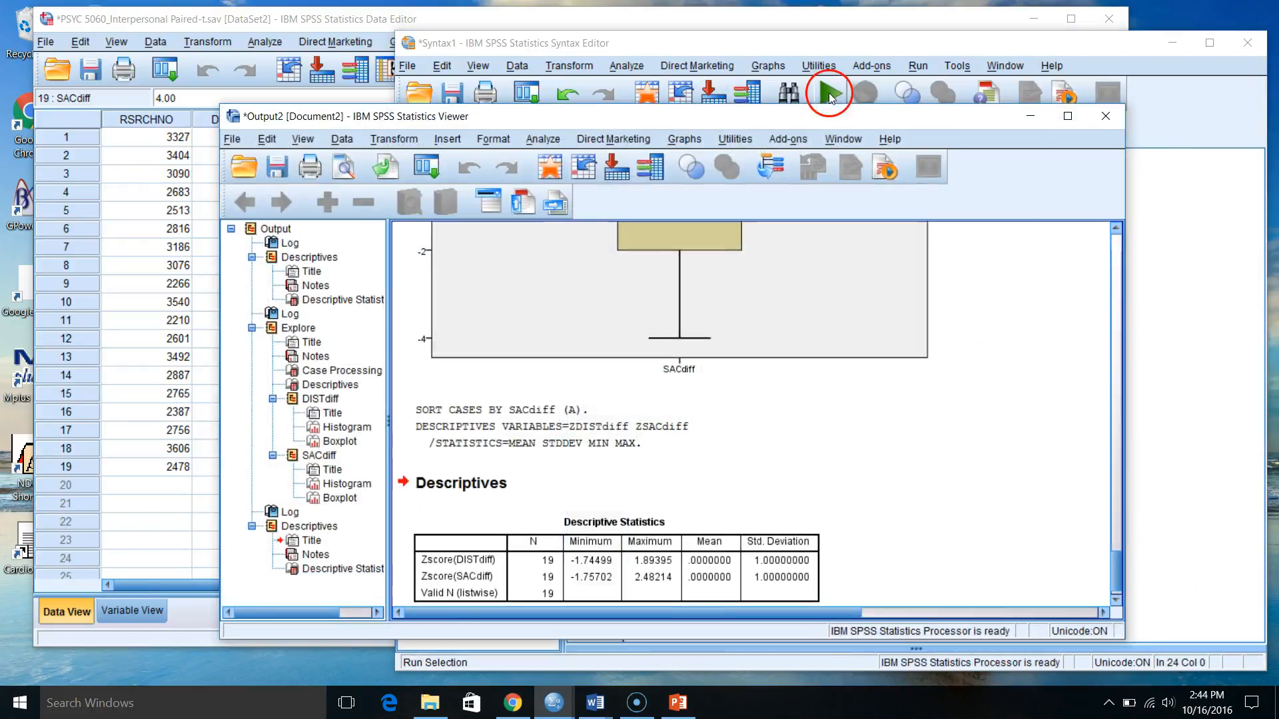
pyautogui.click(1066, 115)
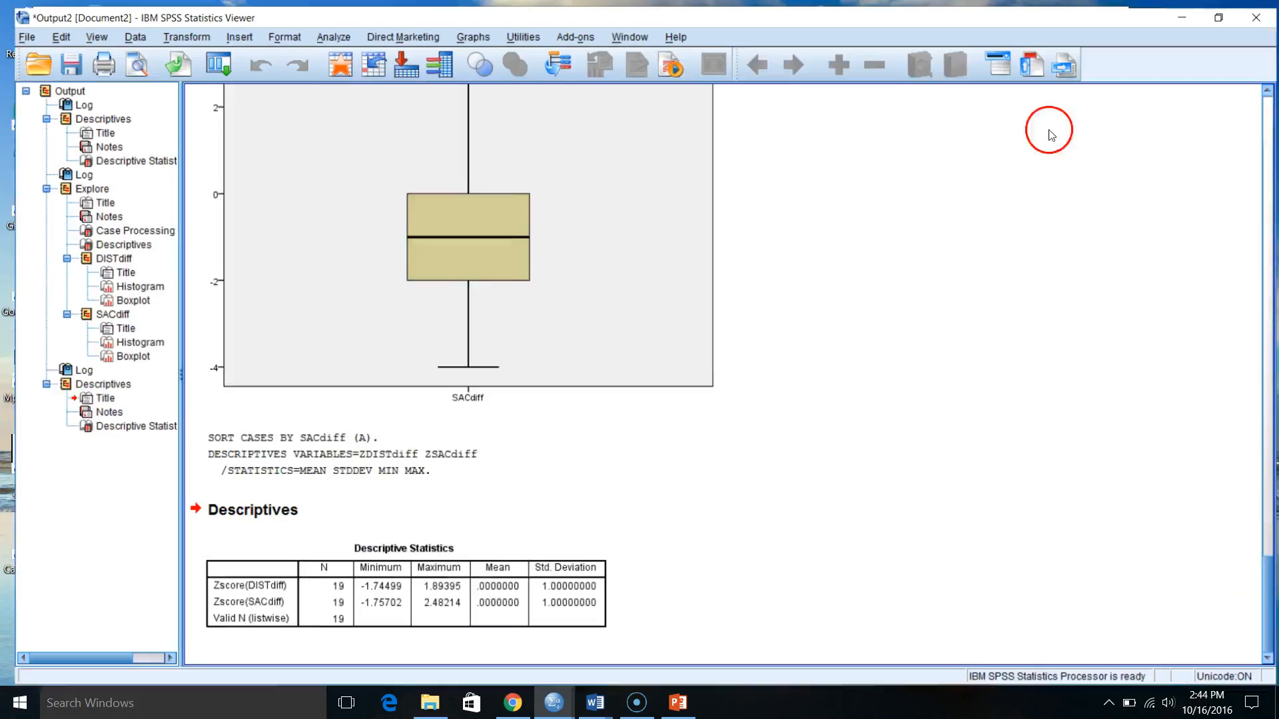
pyautogui.click(433, 589)
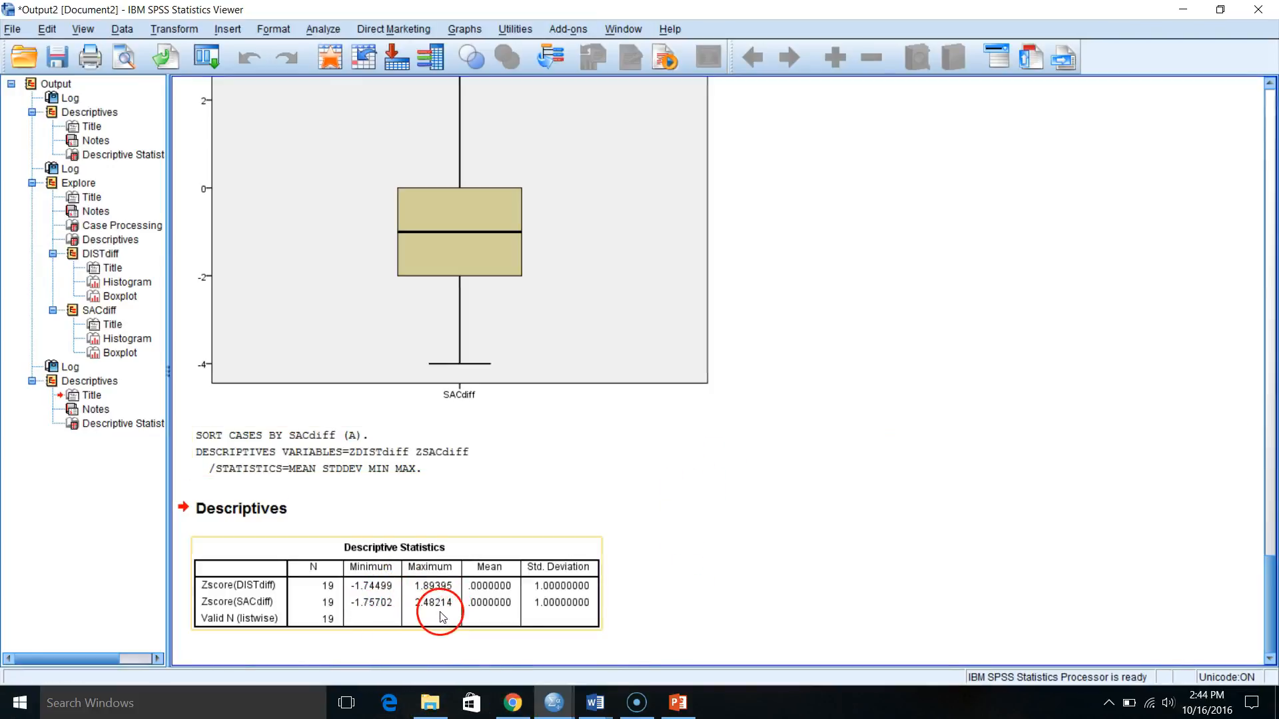
# Step: Switch to the maximized data editor and sort the cases by ZDISTdiff in ascending order
pyautogui.moveTo(567, 712)
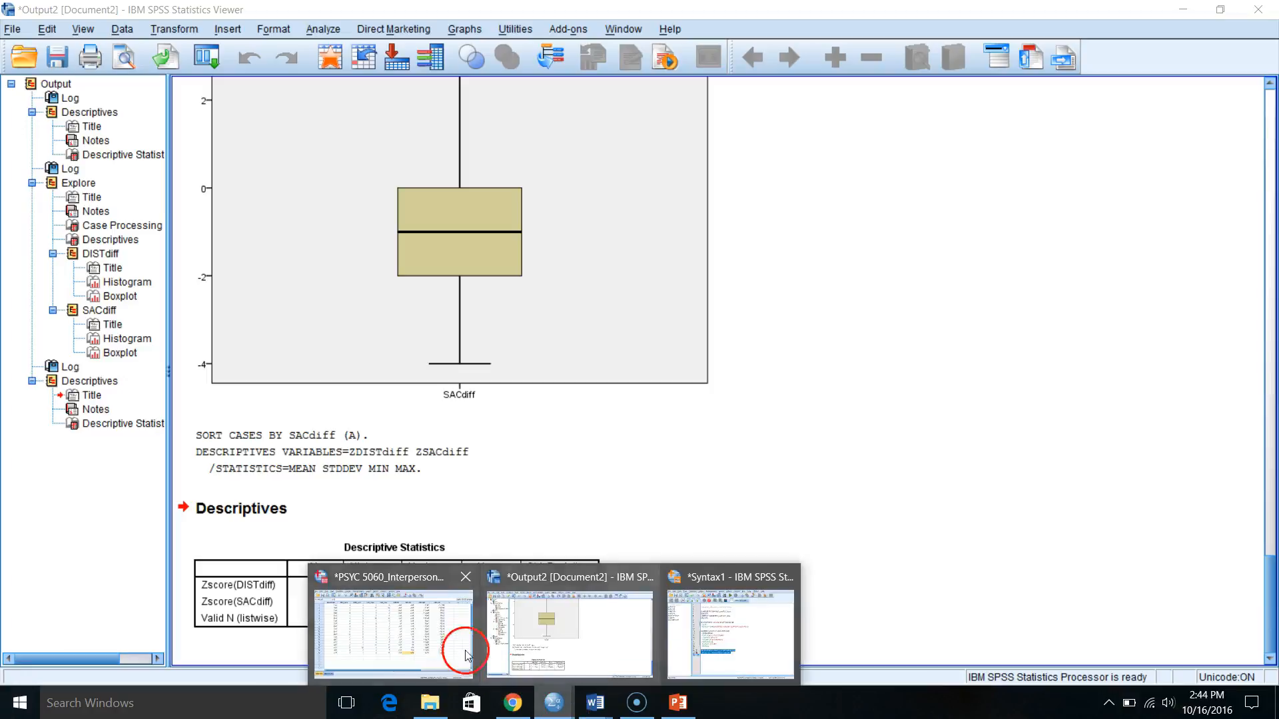
pyautogui.click(418, 579)
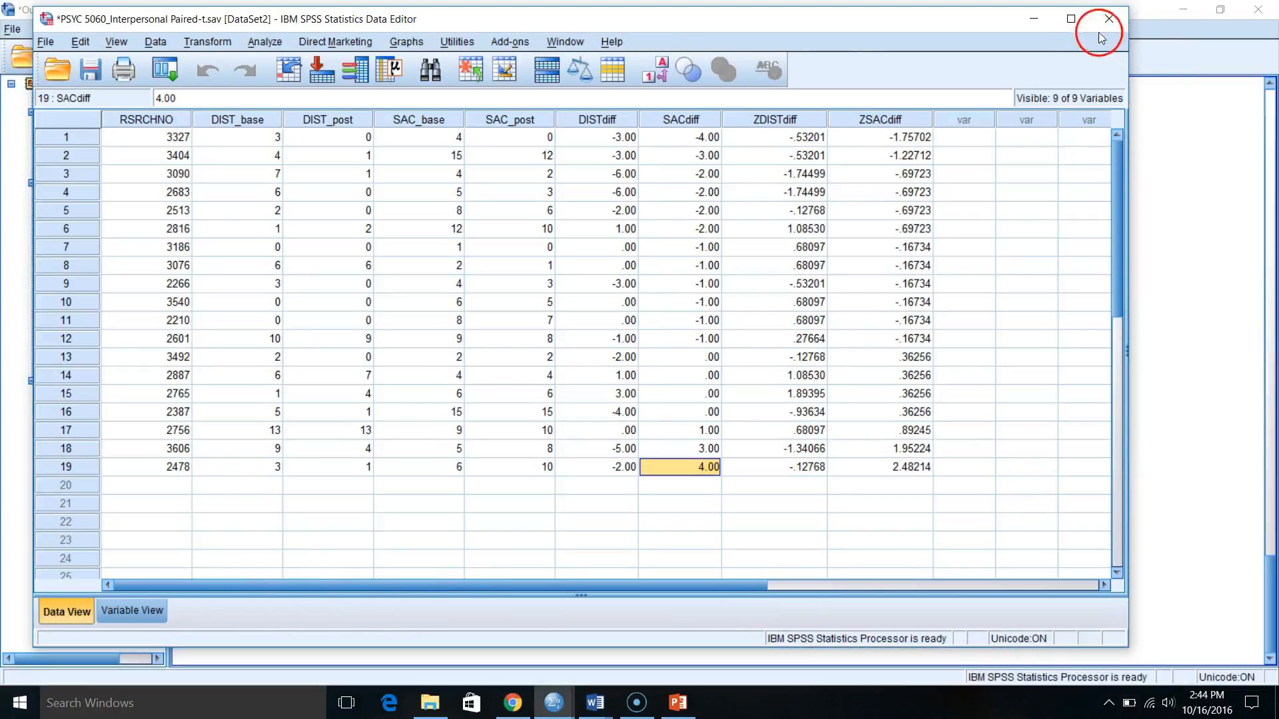
pyautogui.click(1076, 19)
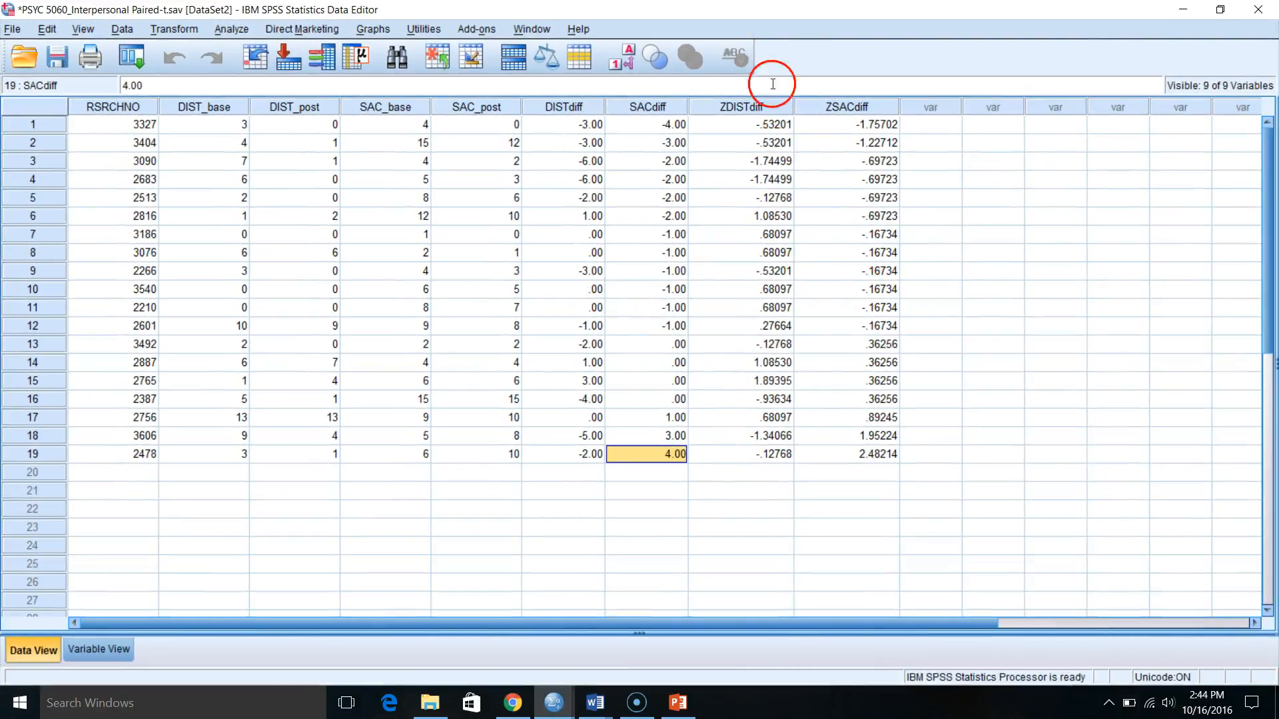
pyautogui.click(783, 106)
pyautogui.rightClick(783, 106)
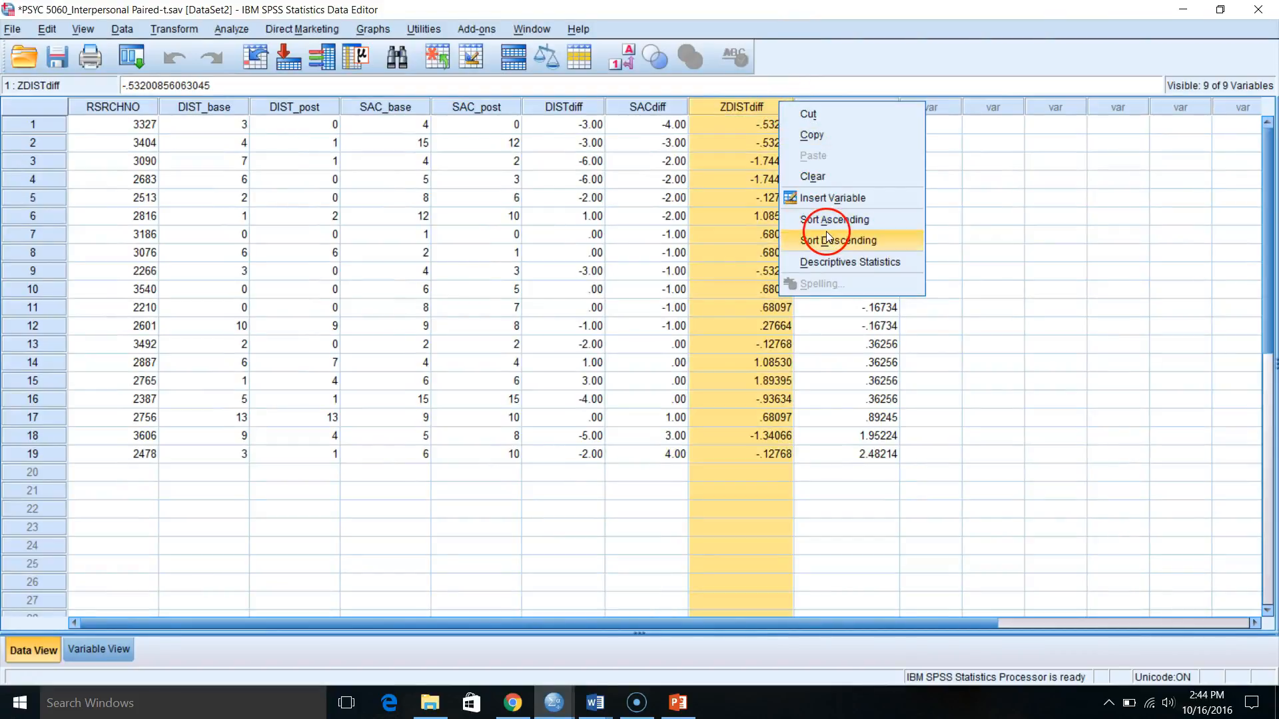
pyautogui.click(825, 219)
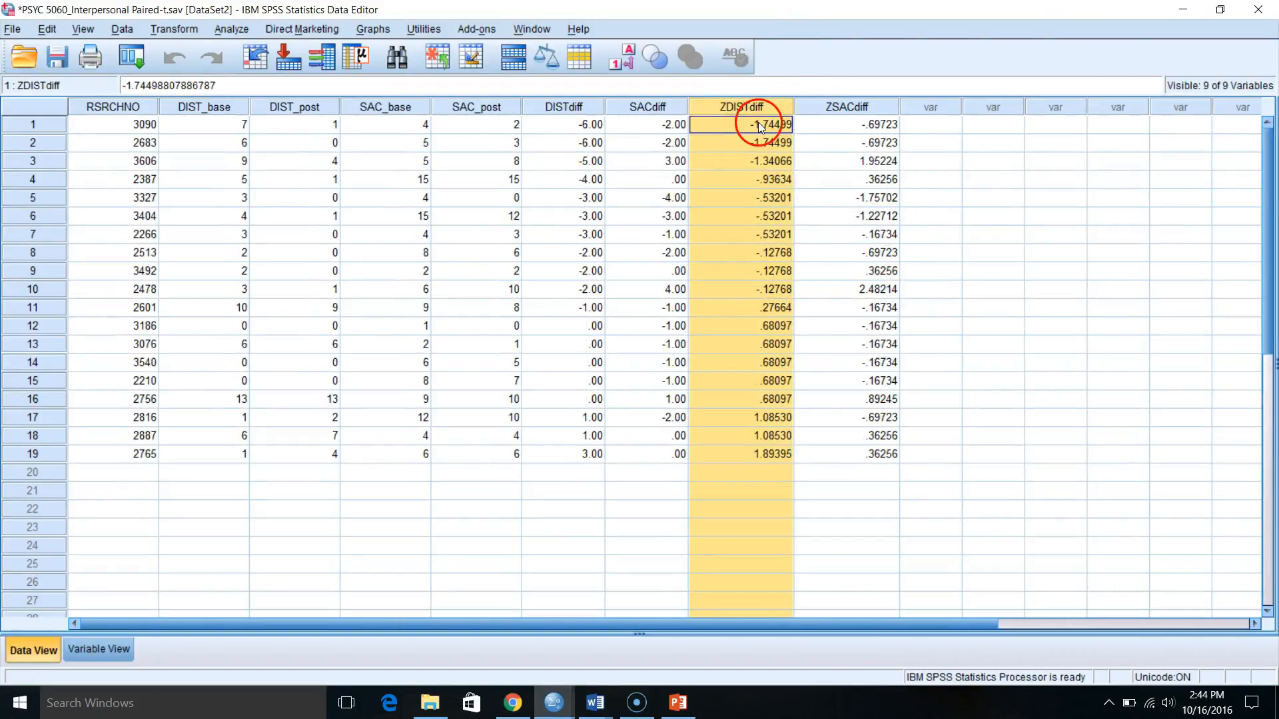
# Step: Sort the cases by ZSACdiff in ascending order
pyautogui.click(882, 107)
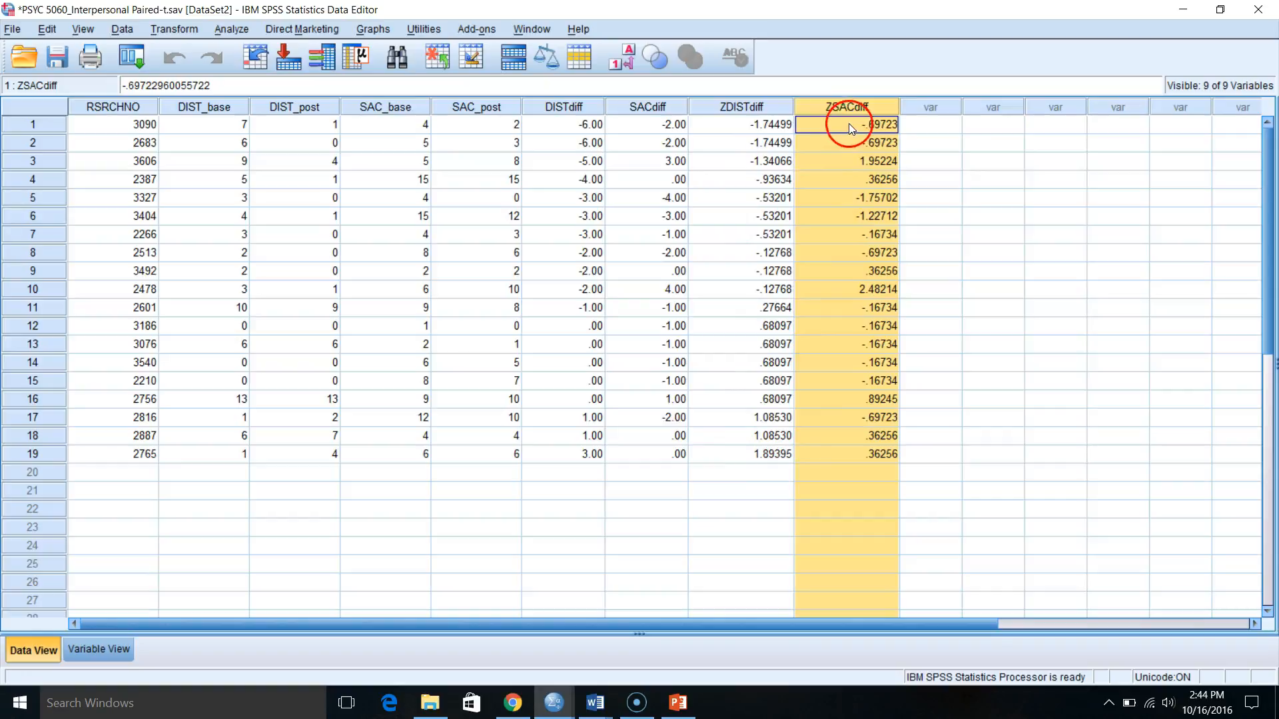
pyautogui.rightClick(844, 193)
pyautogui.rightClick(843, 105)
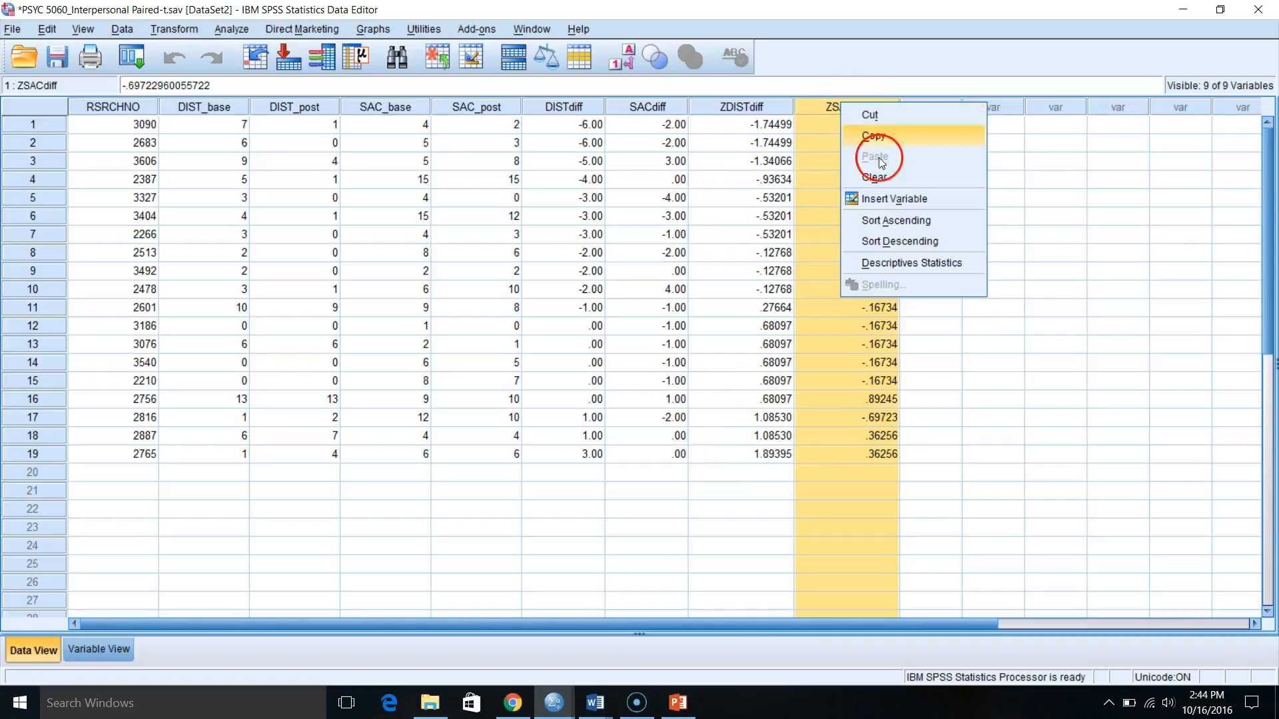
pyautogui.click(895, 220)
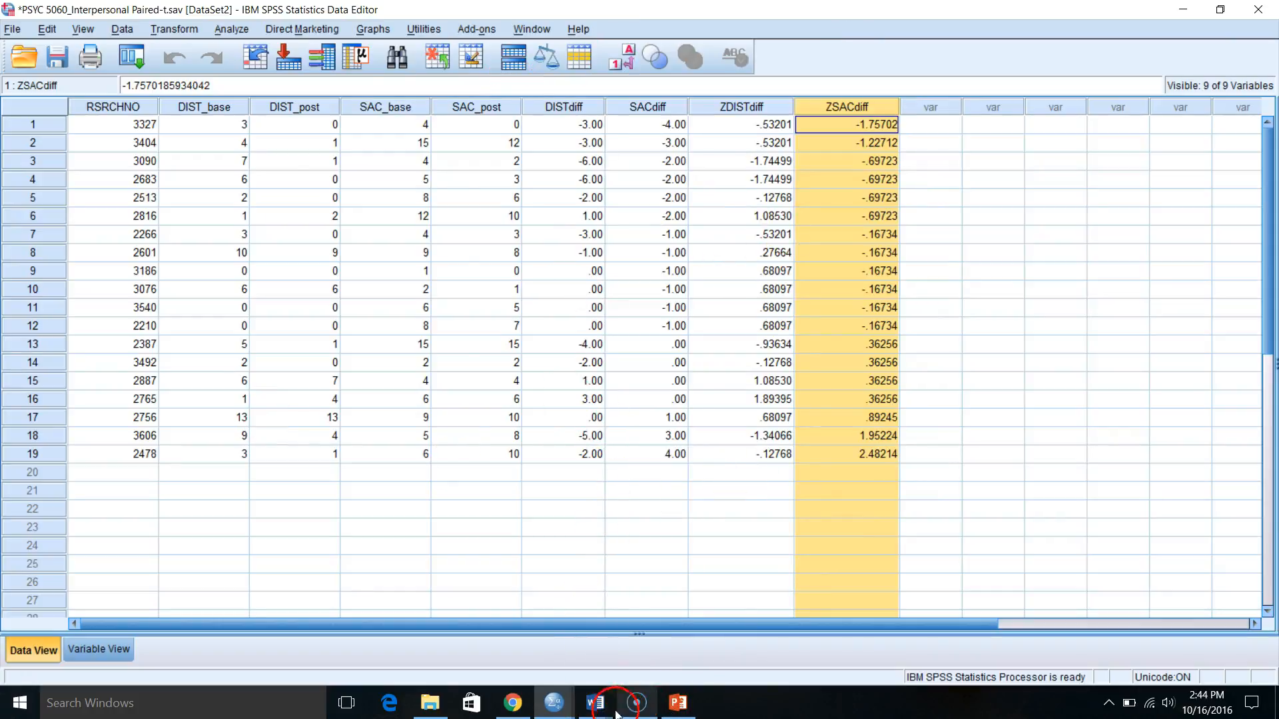
# Step: Return to the output and compare the minimum and maximum z-scores with the SACdiff boxplot's flagged case
pyautogui.click(559, 711)
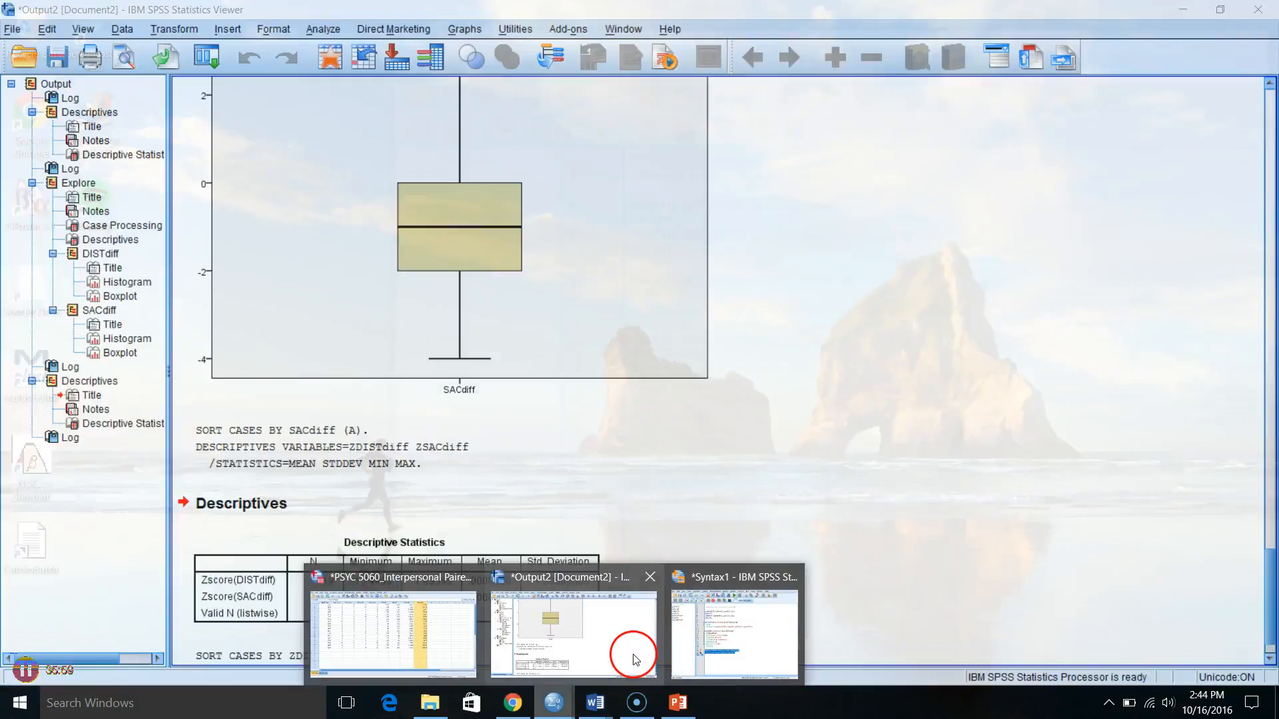
pyautogui.click(649, 629)
pyautogui.scroll(-1, 652, 630)
pyautogui.click(238, 514)
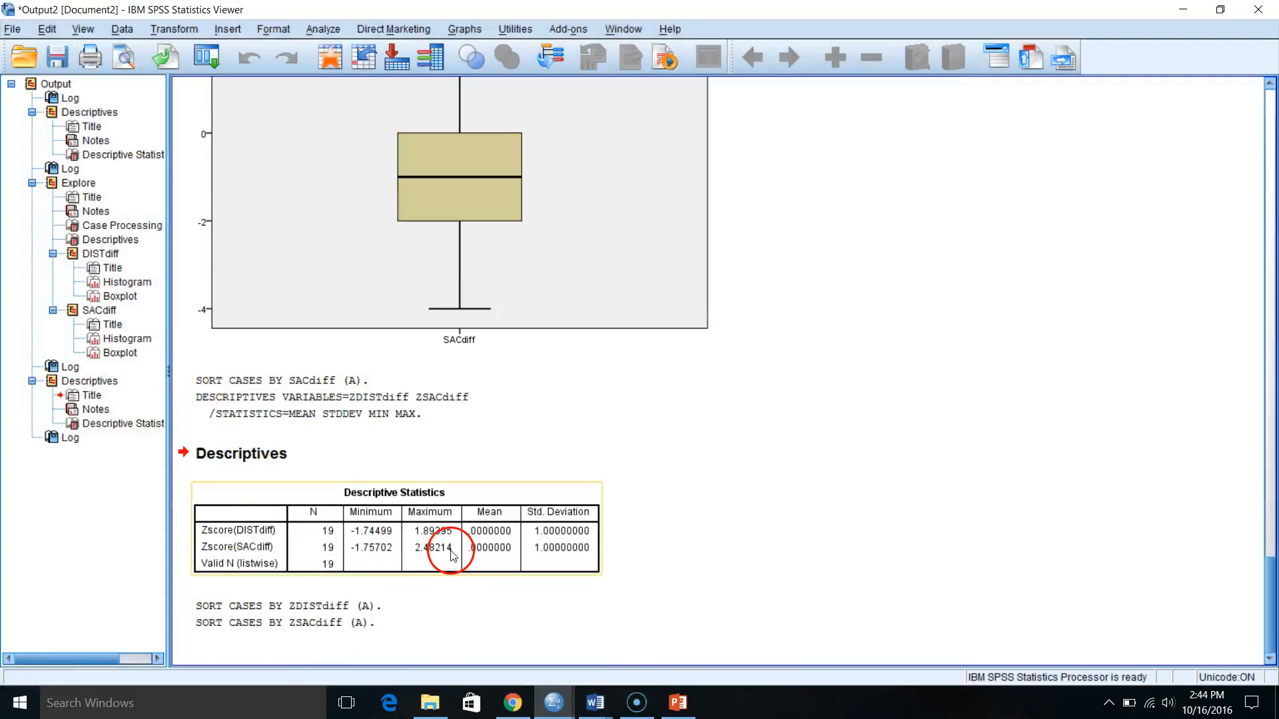
pyautogui.click(397, 596)
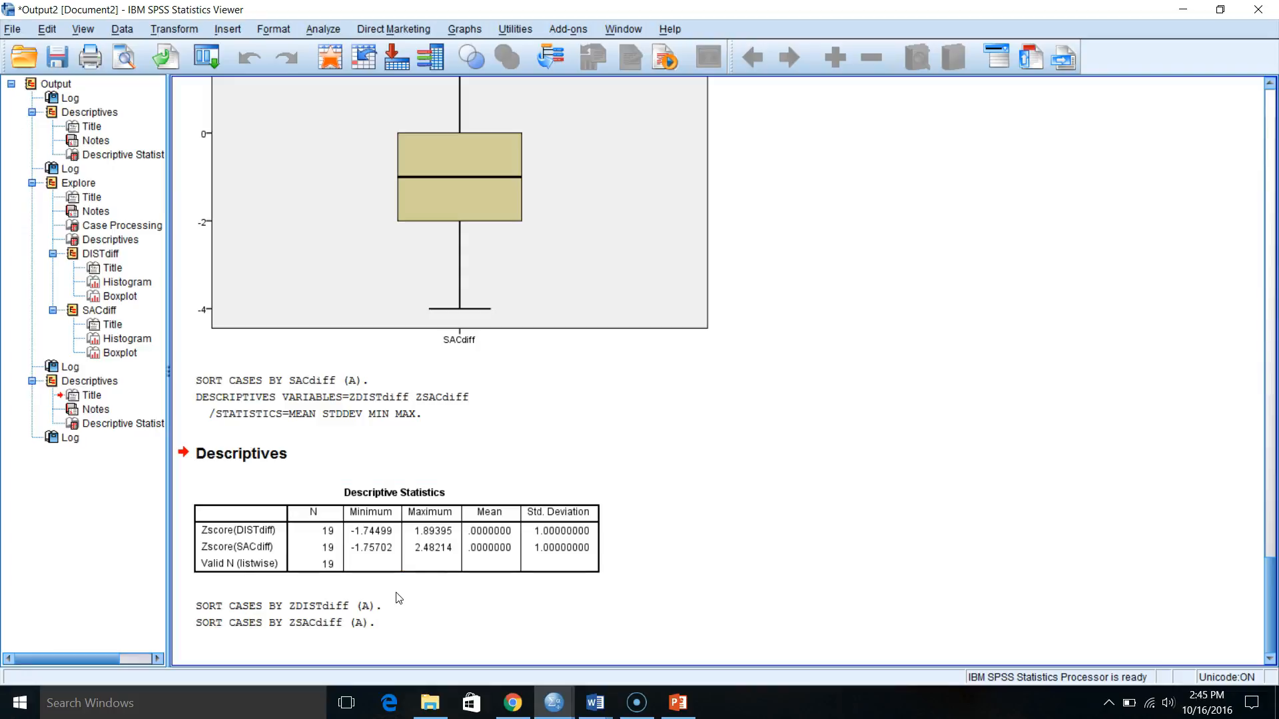
pyautogui.scroll(5, 473, 401)
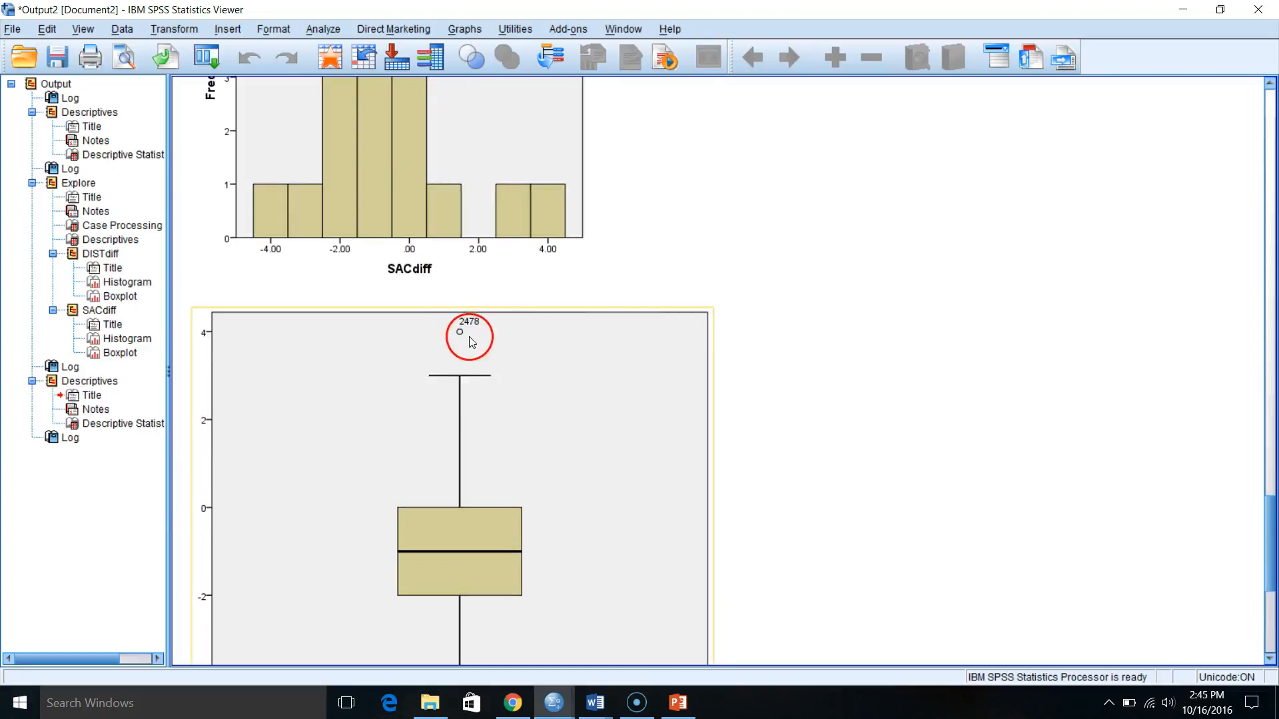
pyautogui.scroll(-5, 805, 522)
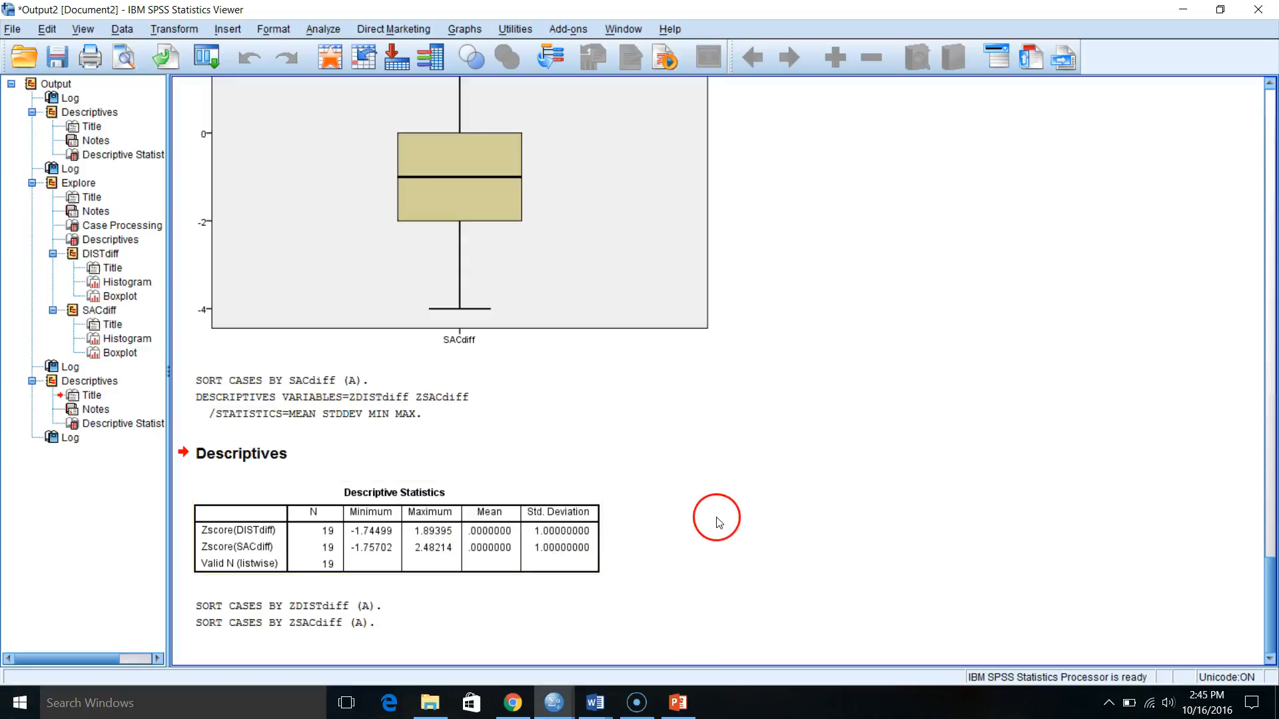
# Step: Review the DISTdiff boxplot and the SACdiff histogram and boxplot for extreme difference scores
pyautogui.scroll(2, 725, 511)
pyautogui.scroll(5, 725, 513)
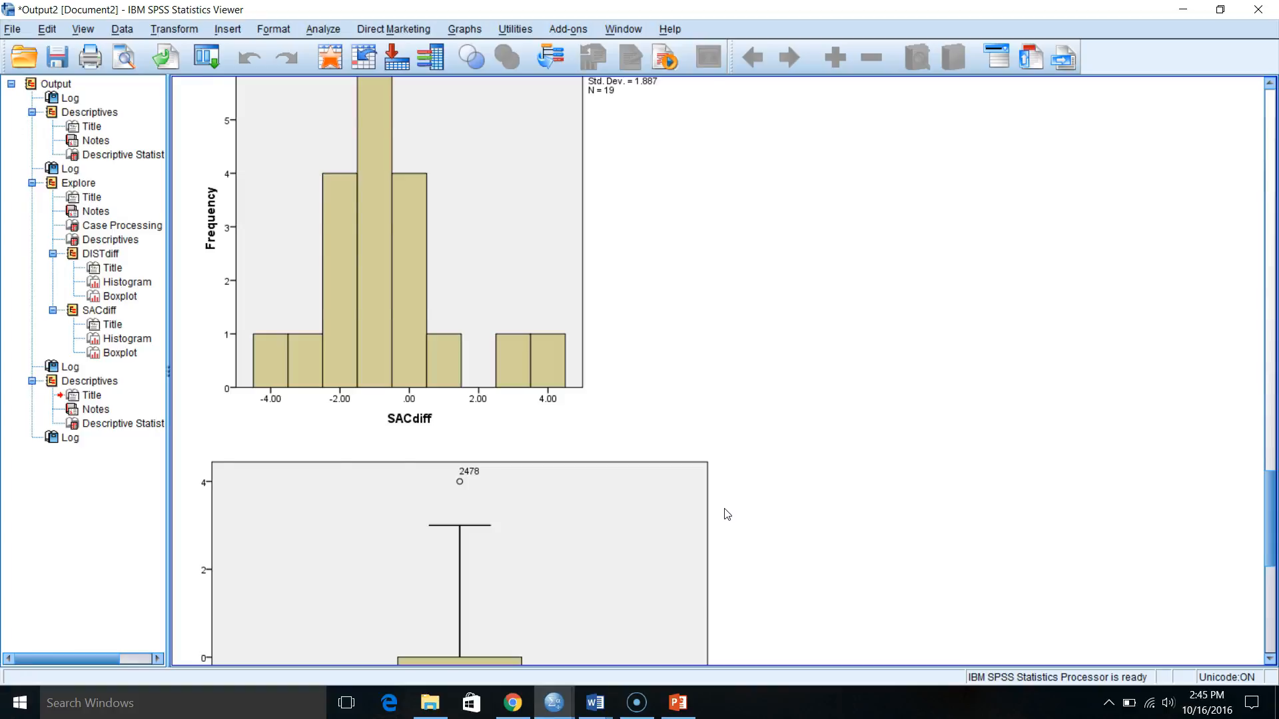
pyautogui.scroll(10, 726, 514)
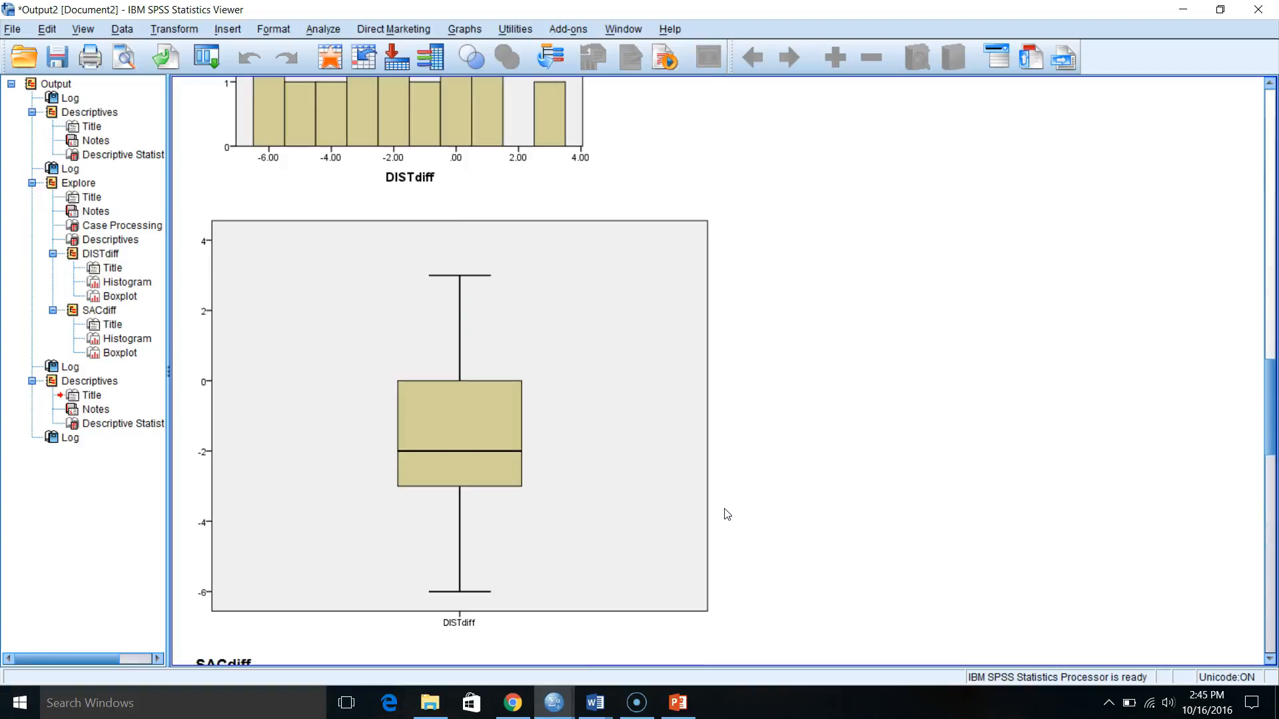
pyautogui.scroll(-9, 726, 514)
pyautogui.click(599, 383)
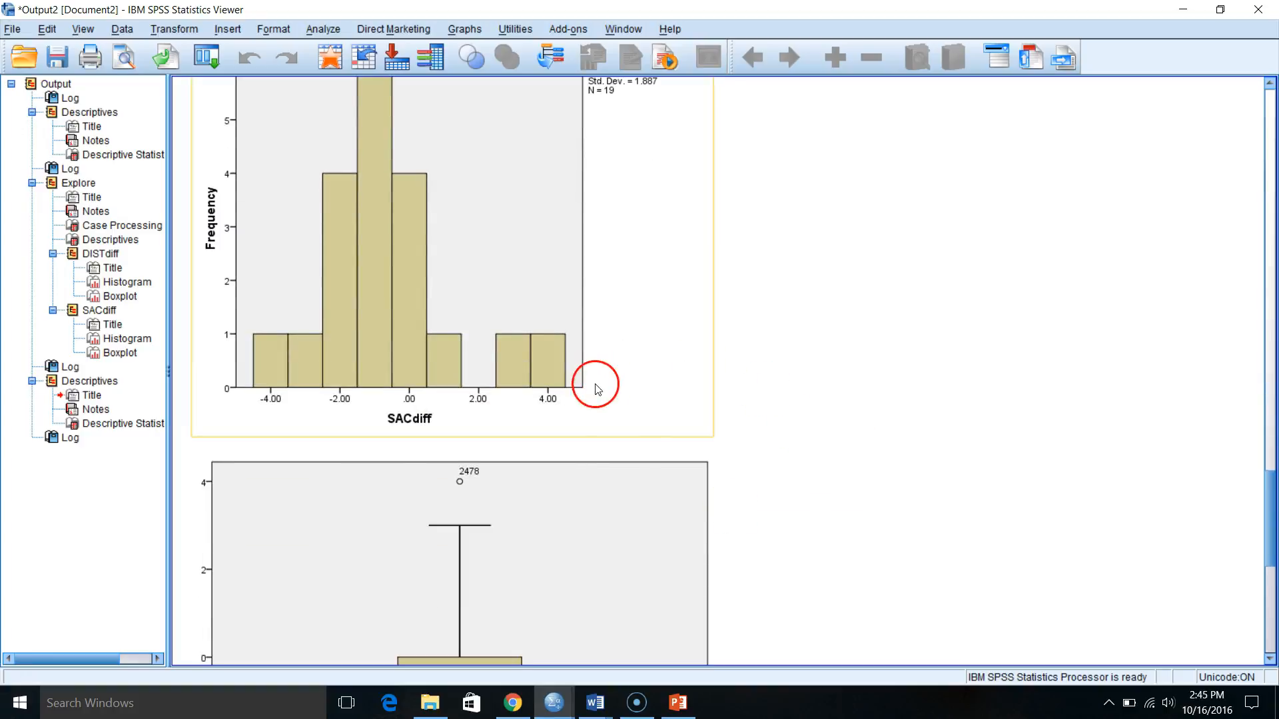
pyautogui.click(743, 405)
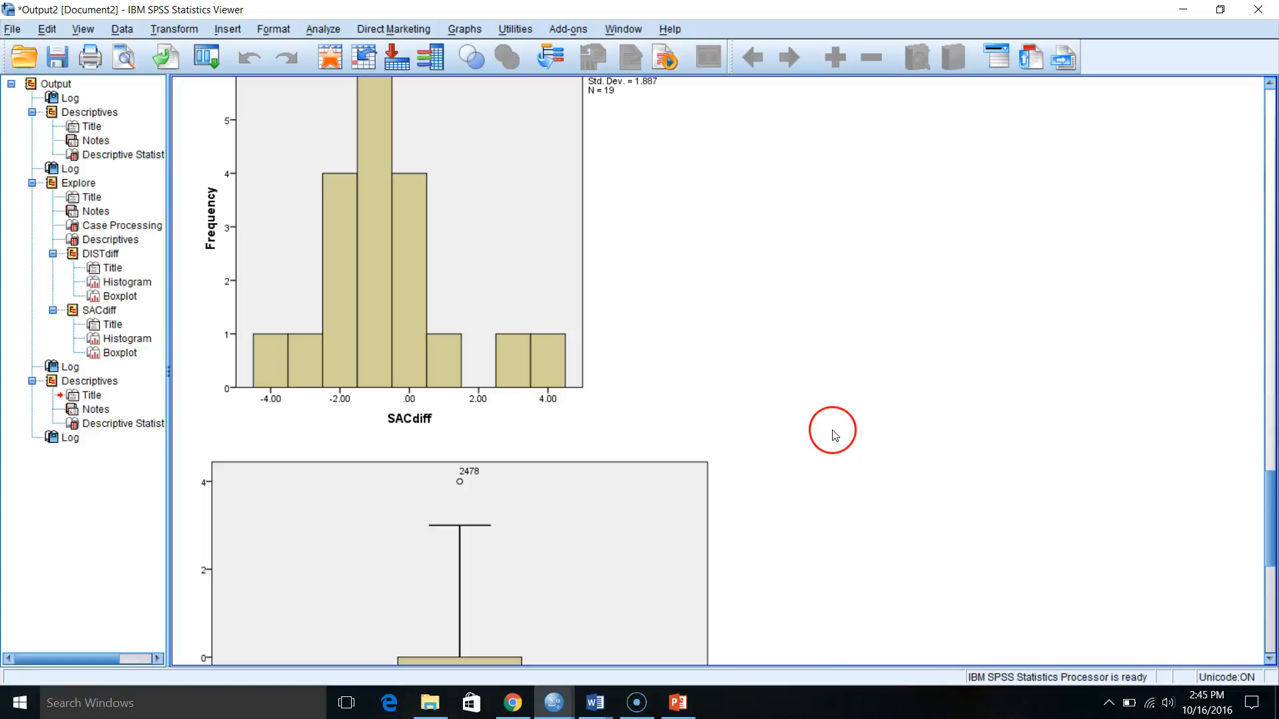
pyautogui.click(542, 423)
pyautogui.click(857, 536)
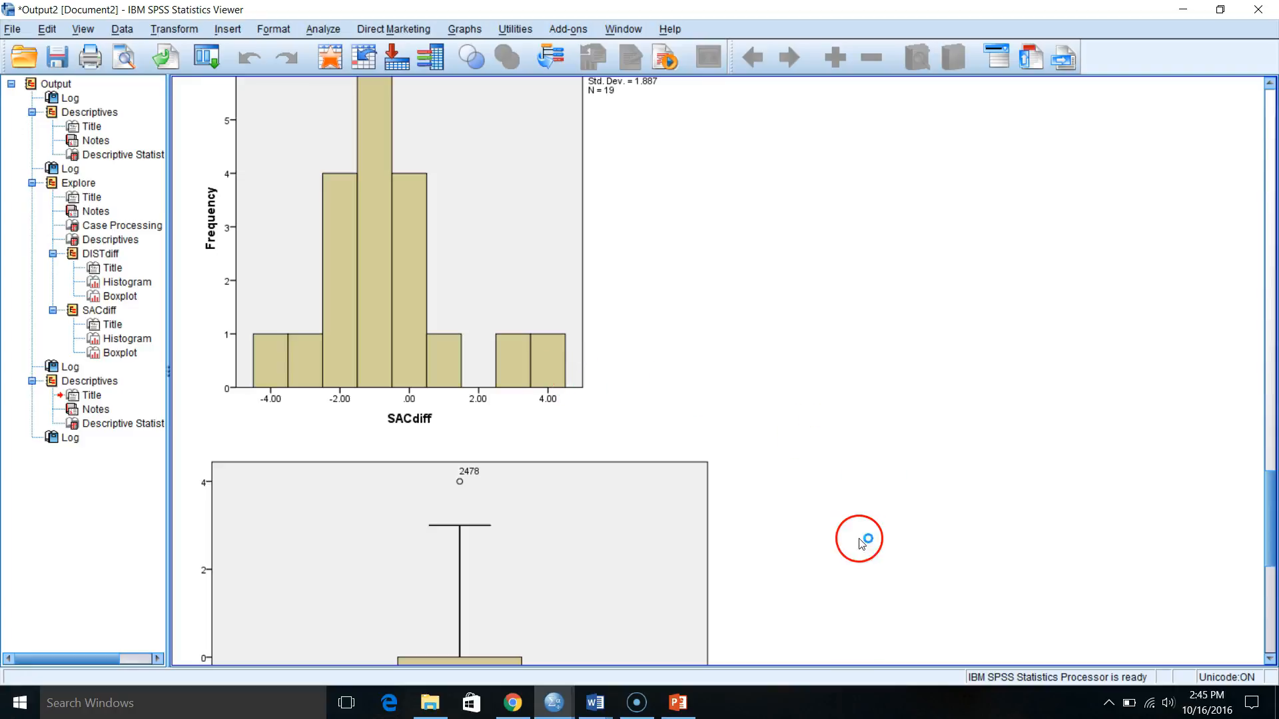
# Step: Check the SACdiff histogram and boxplot against the z-score Descriptives table to judge whether any case is an outlier
pyautogui.scroll(-8, 874, 540)
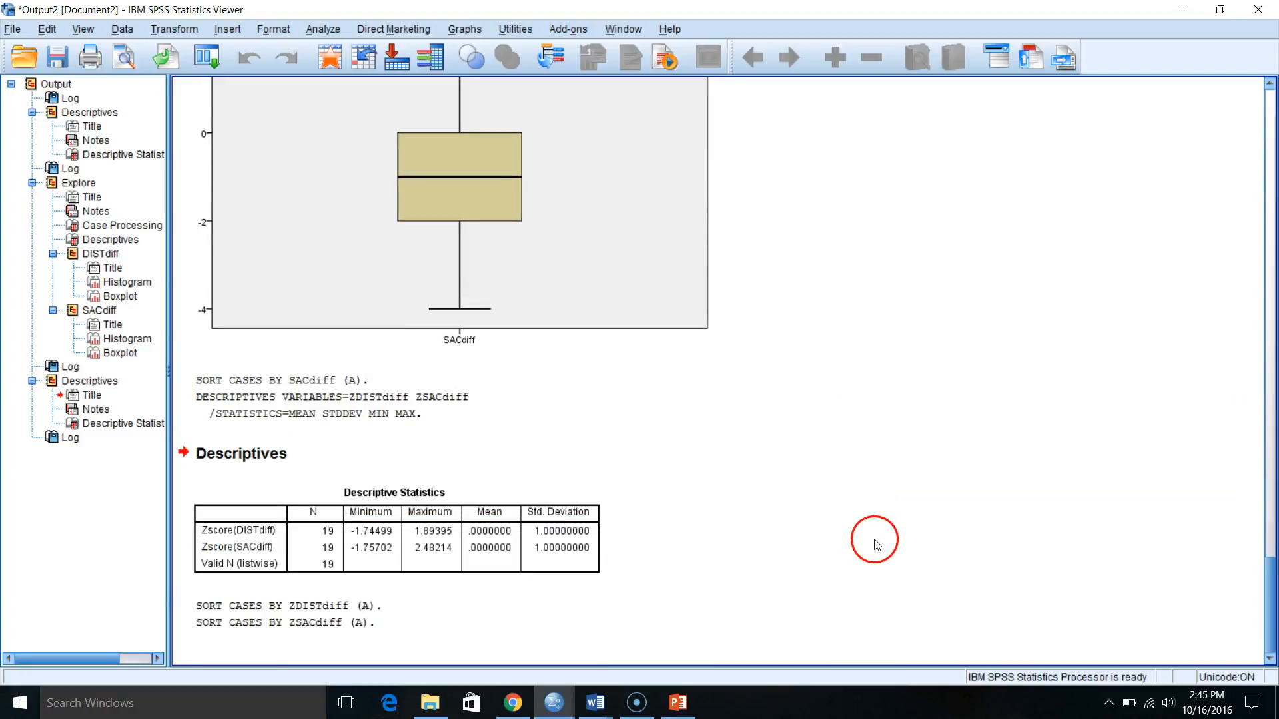
pyautogui.scroll(7, 878, 541)
pyautogui.click(447, 309)
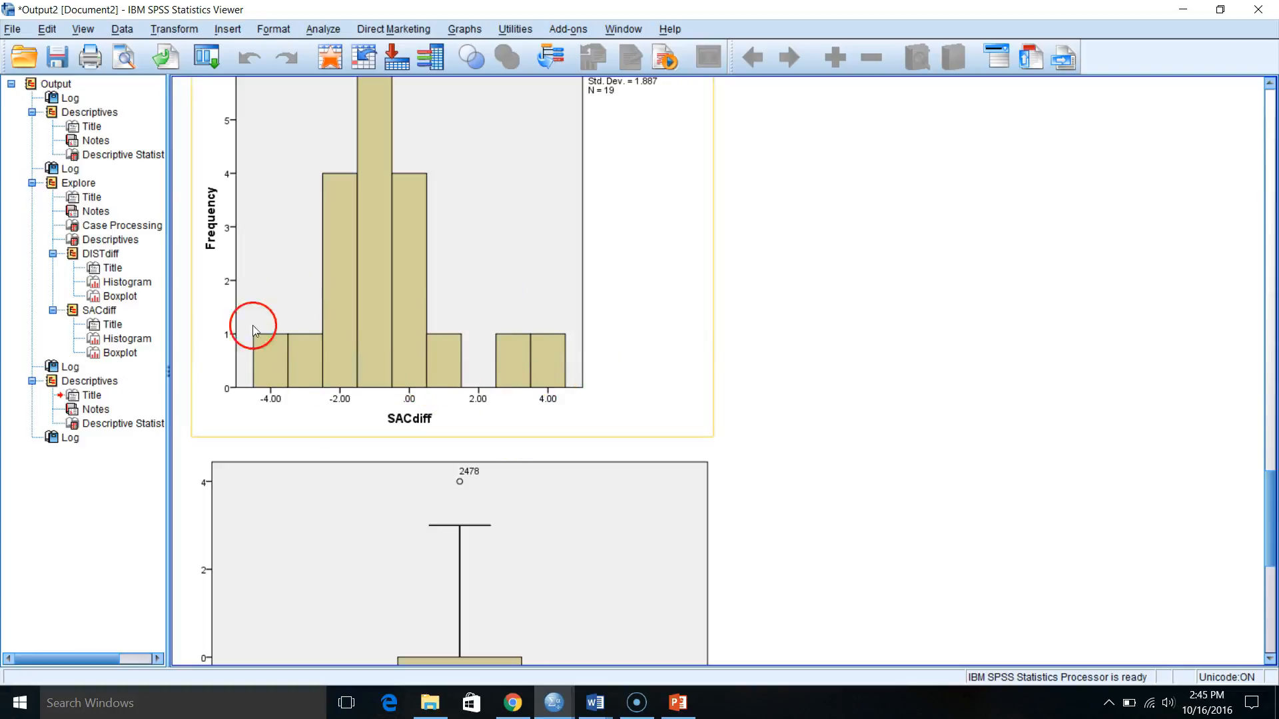
pyautogui.click(775, 444)
pyautogui.scroll(-7, 806, 475)
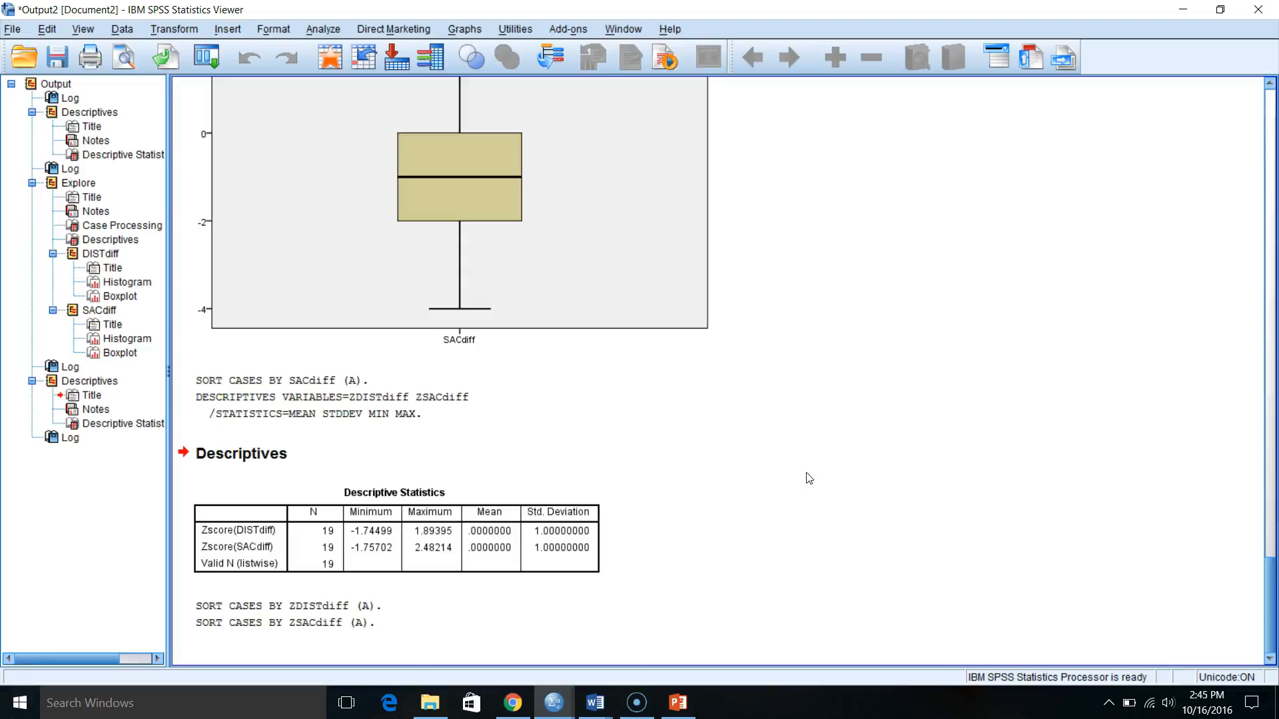
pyautogui.click(756, 465)
pyautogui.scroll(3, 599, 432)
pyautogui.click(543, 359)
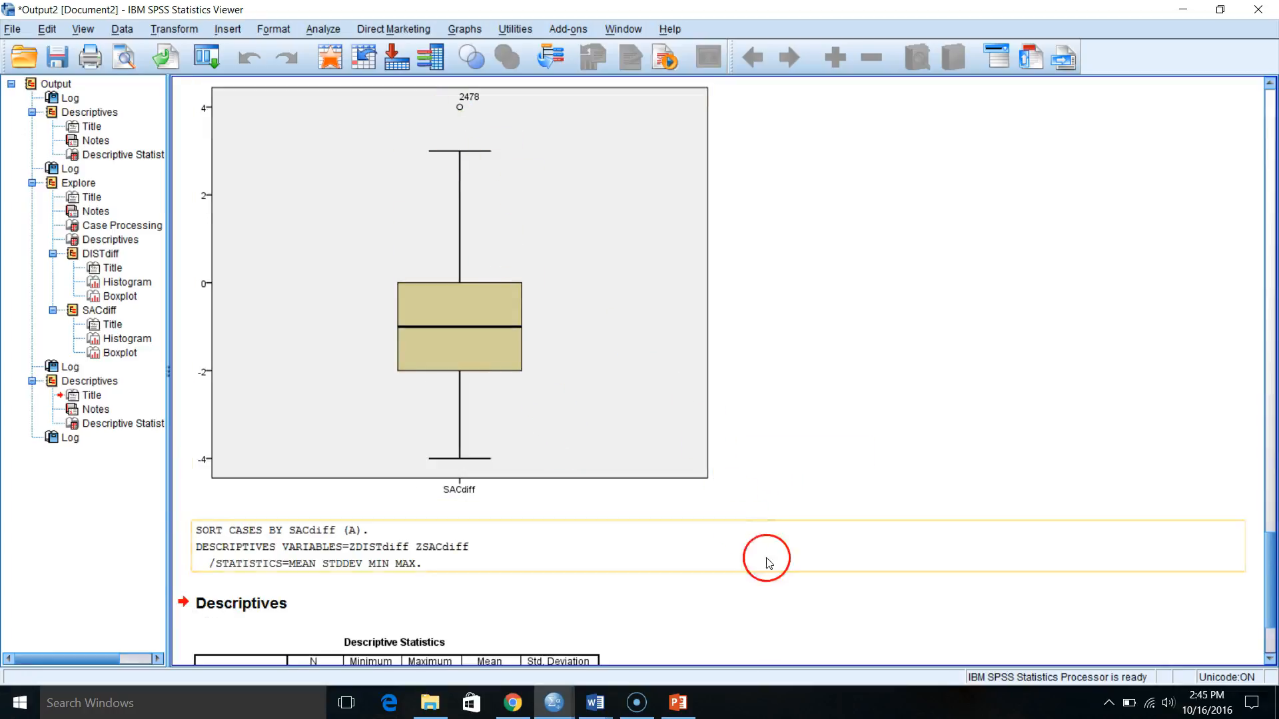
pyautogui.scroll(-2, 811, 592)
pyautogui.scroll(1, 605, 456)
pyautogui.scroll(3, 605, 456)
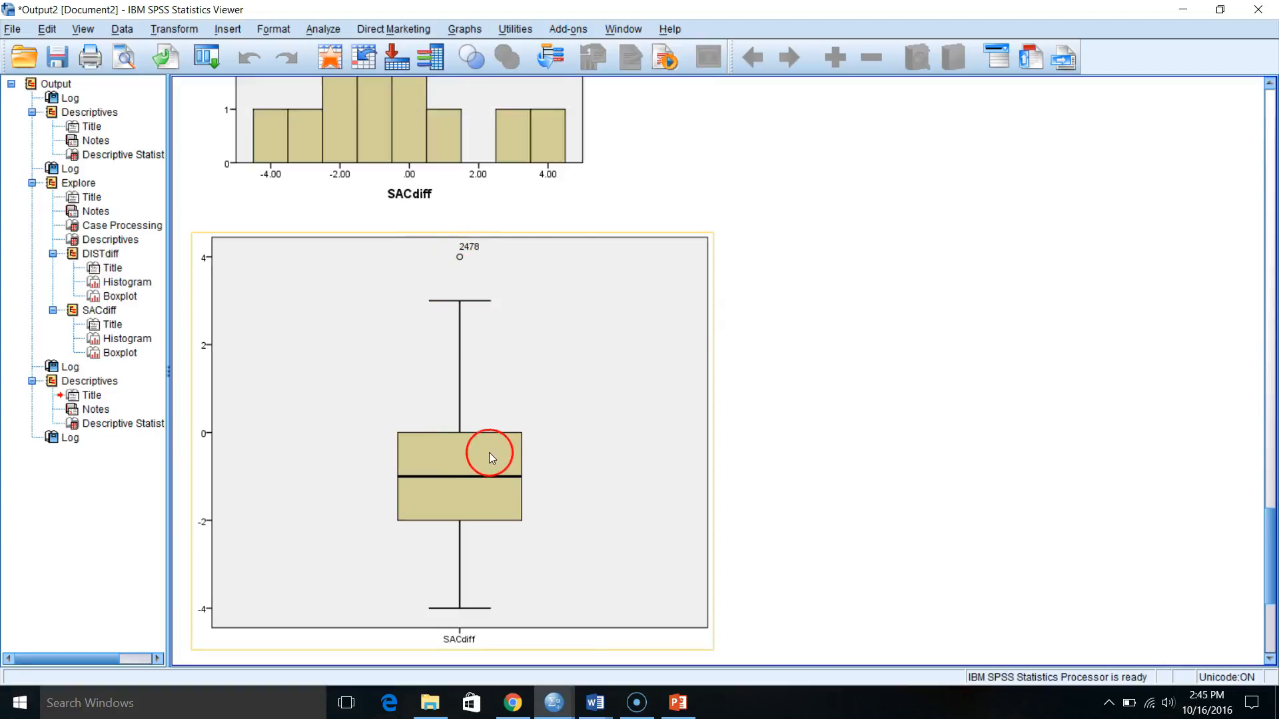
# Step: Examine the gap between bars in the SACdiff histogram, and recheck the z-score Descriptives table
pyautogui.click(825, 534)
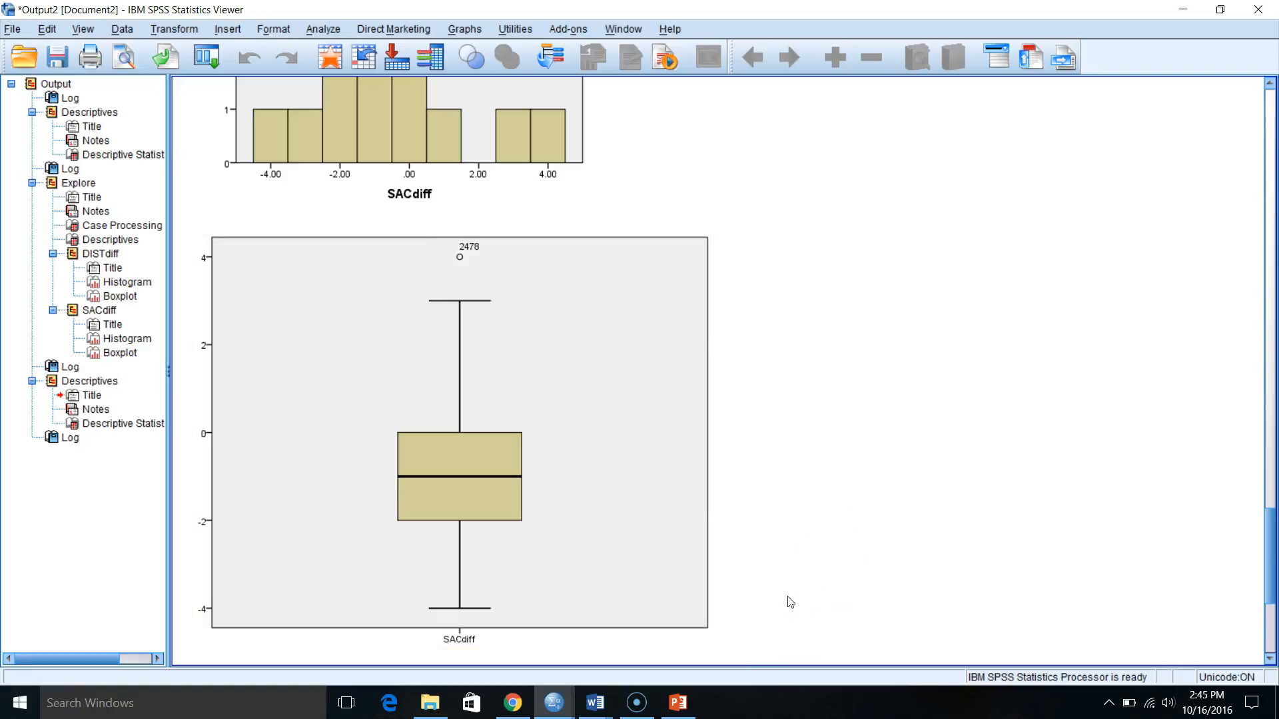
pyautogui.moveTo(689, 693)
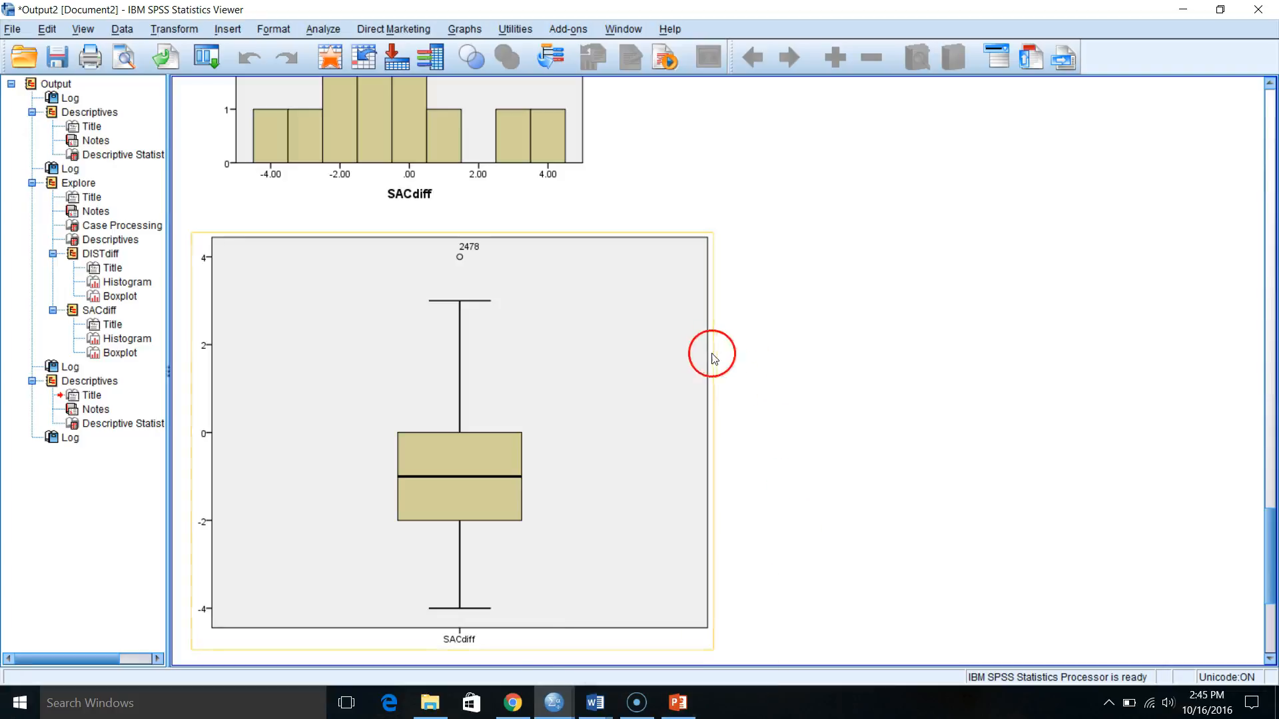
pyautogui.scroll(1, 758, 454)
pyautogui.scroll(3, 712, 401)
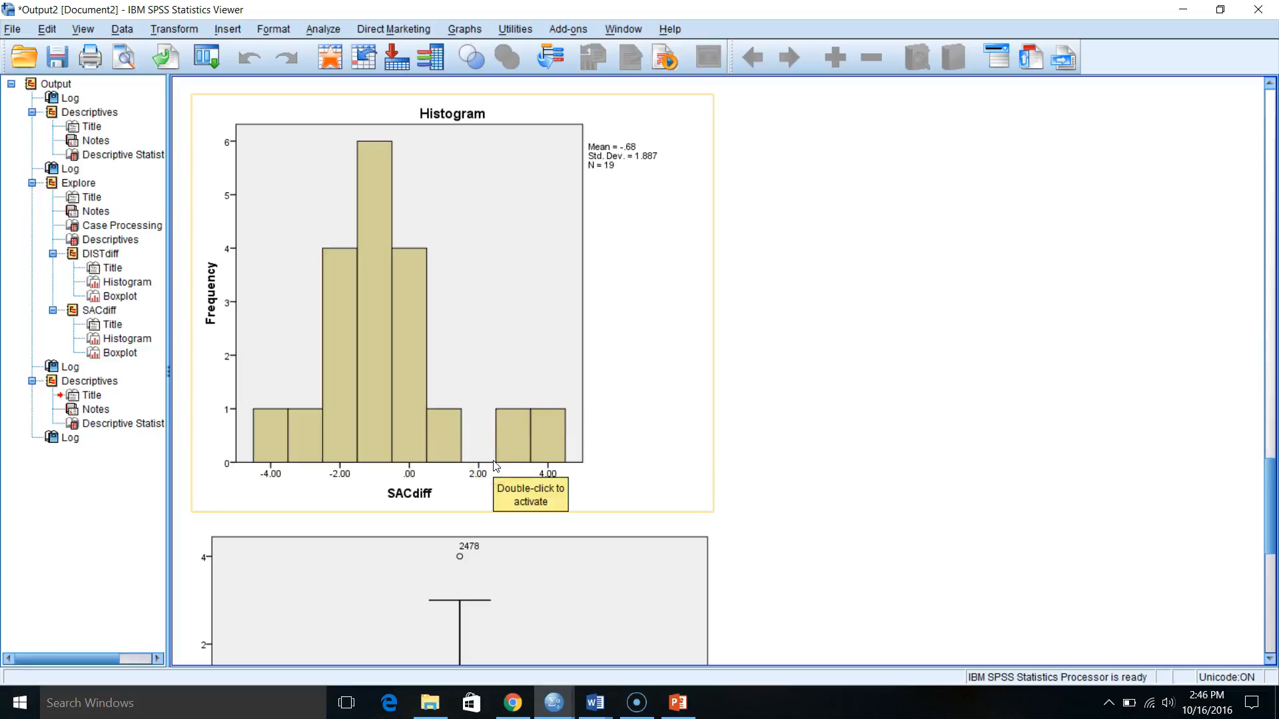
pyautogui.scroll(-1, 804, 530)
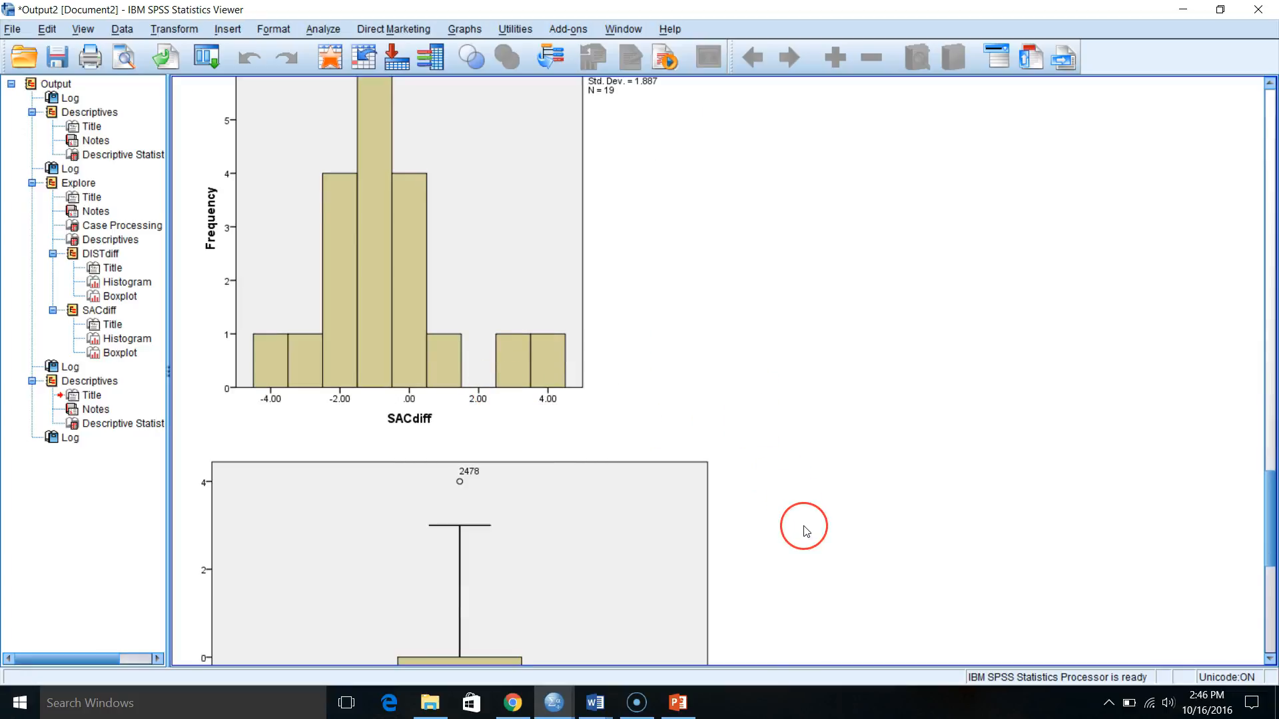
pyautogui.scroll(-7, 807, 531)
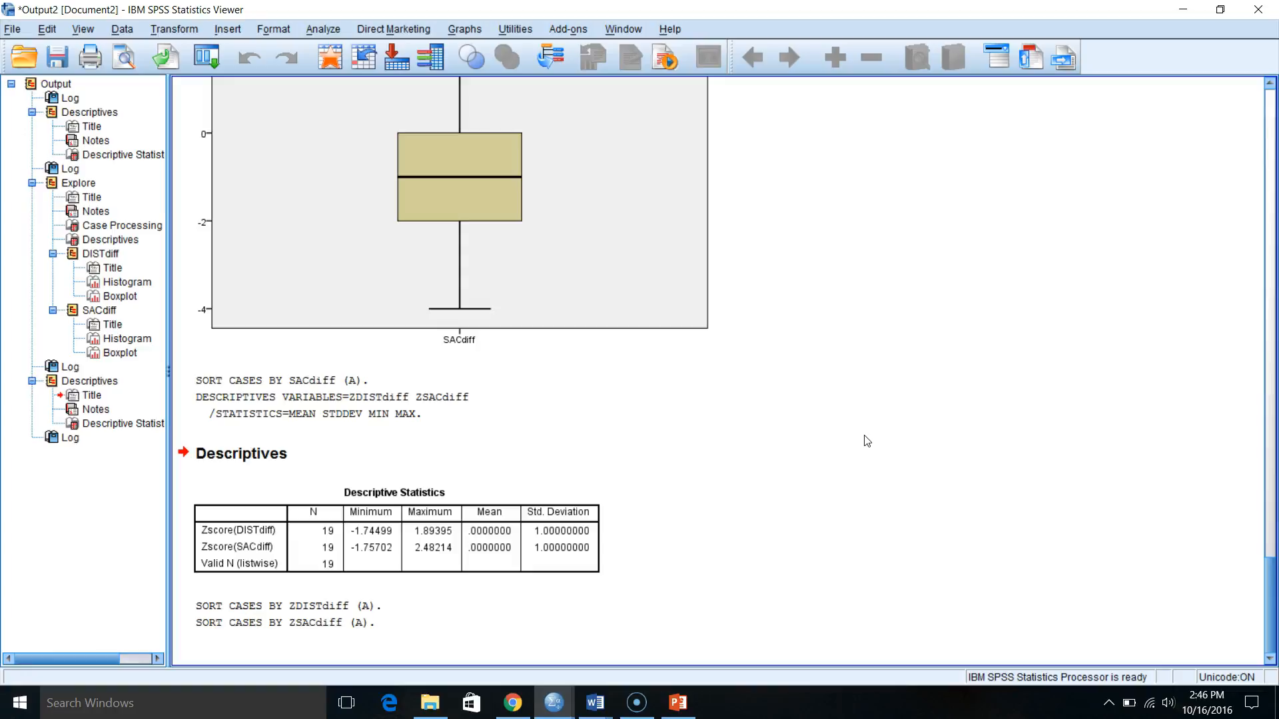
pyautogui.scroll(1, 932, 466)
# Step: Return to the data and set up a Paired-Samples T Test with IIP Distant Post and IIP Distant baseline as the first pair
pyautogui.click(1180, 12)
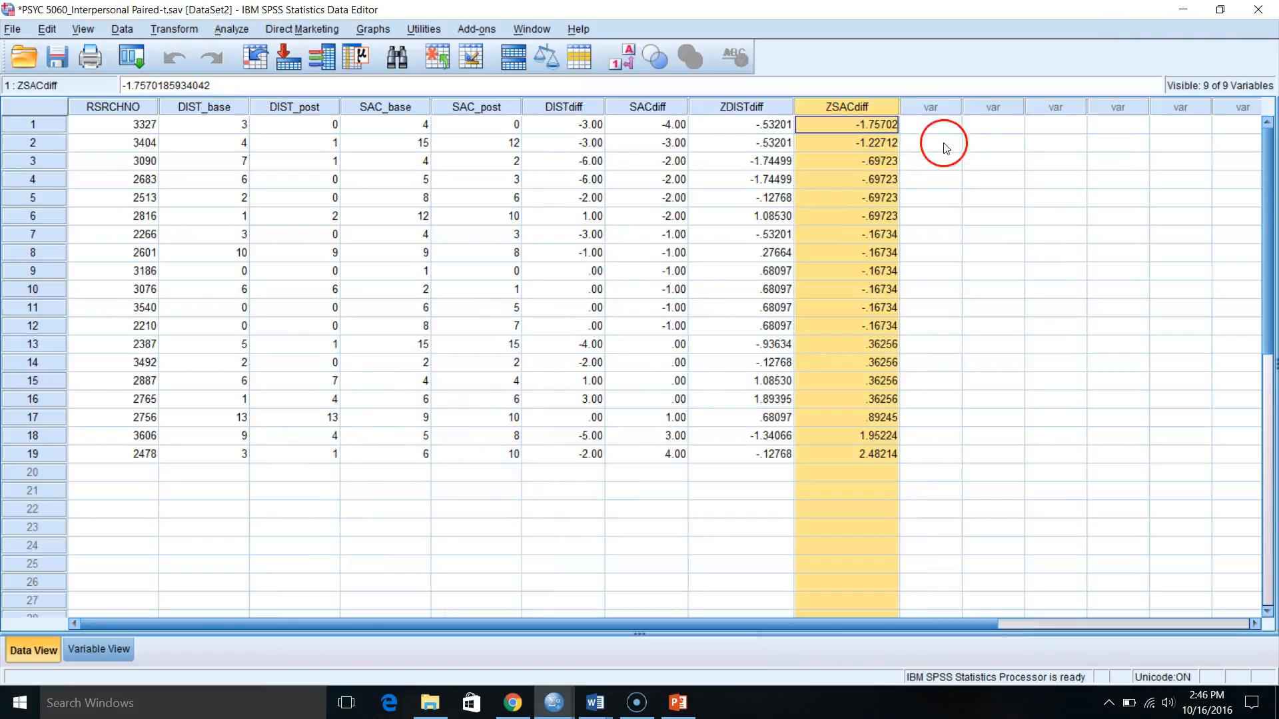
pyautogui.click(975, 128)
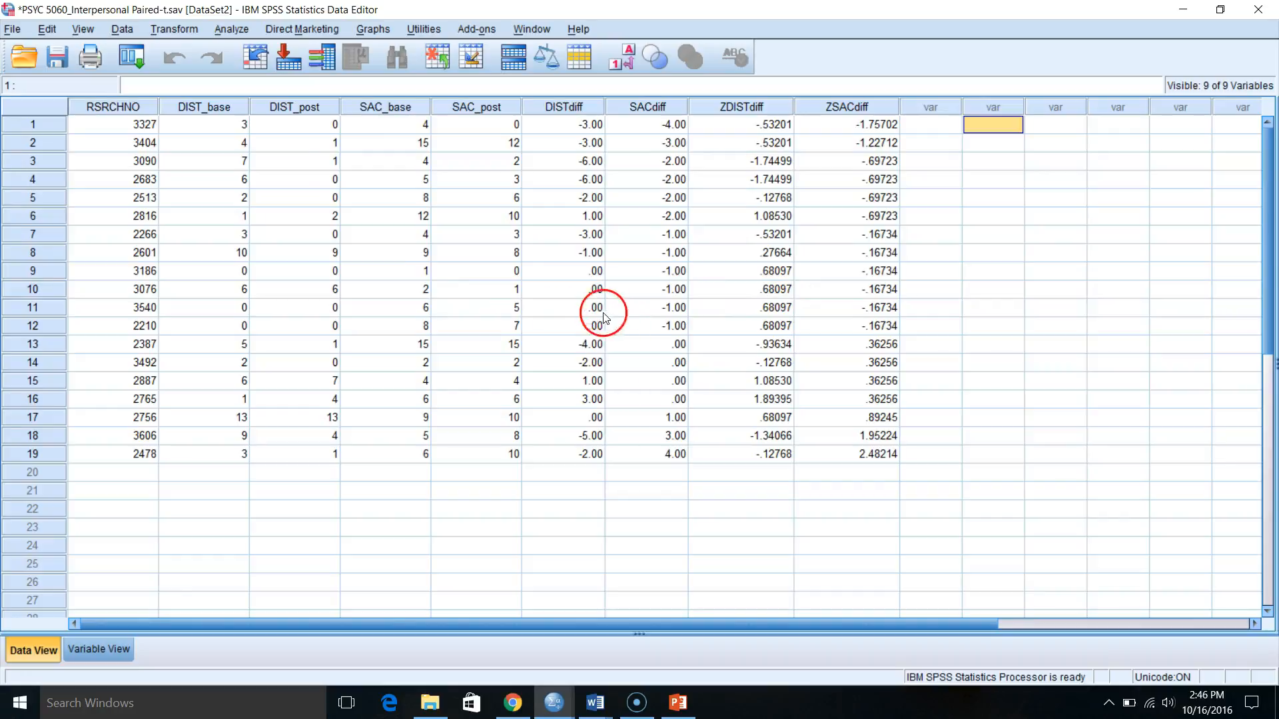
pyautogui.click(231, 30)
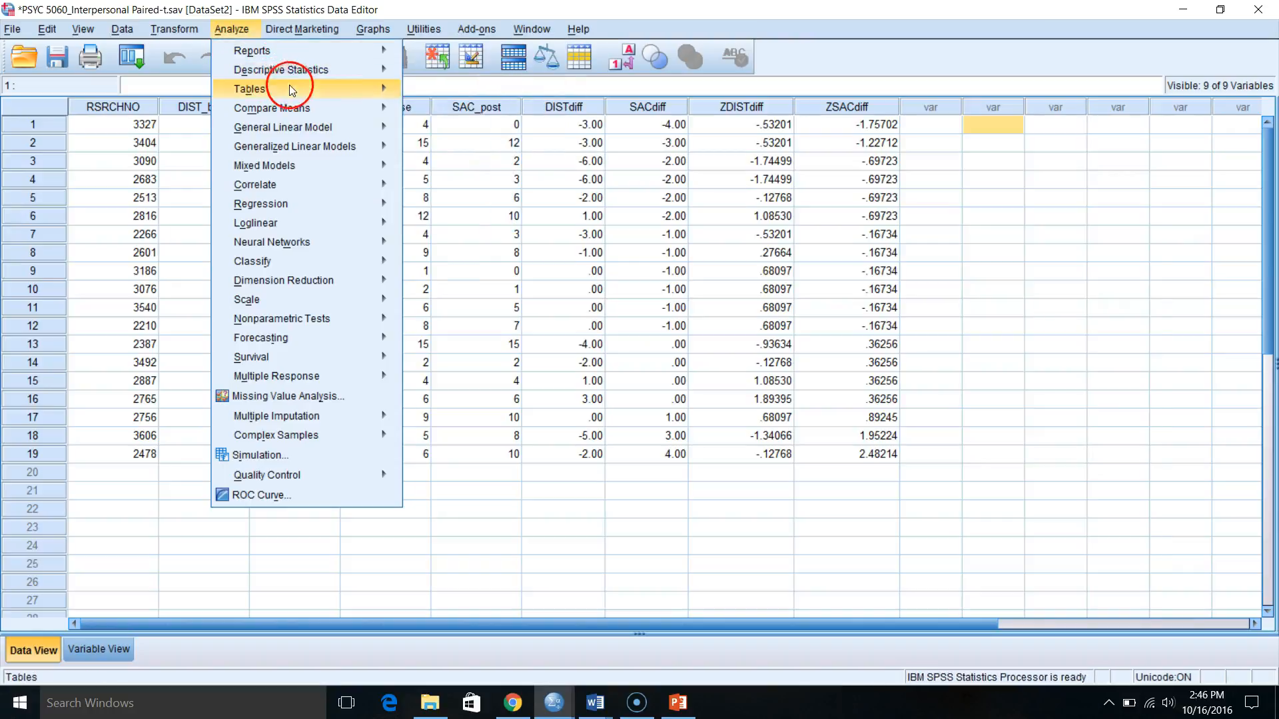
pyautogui.moveTo(317, 107)
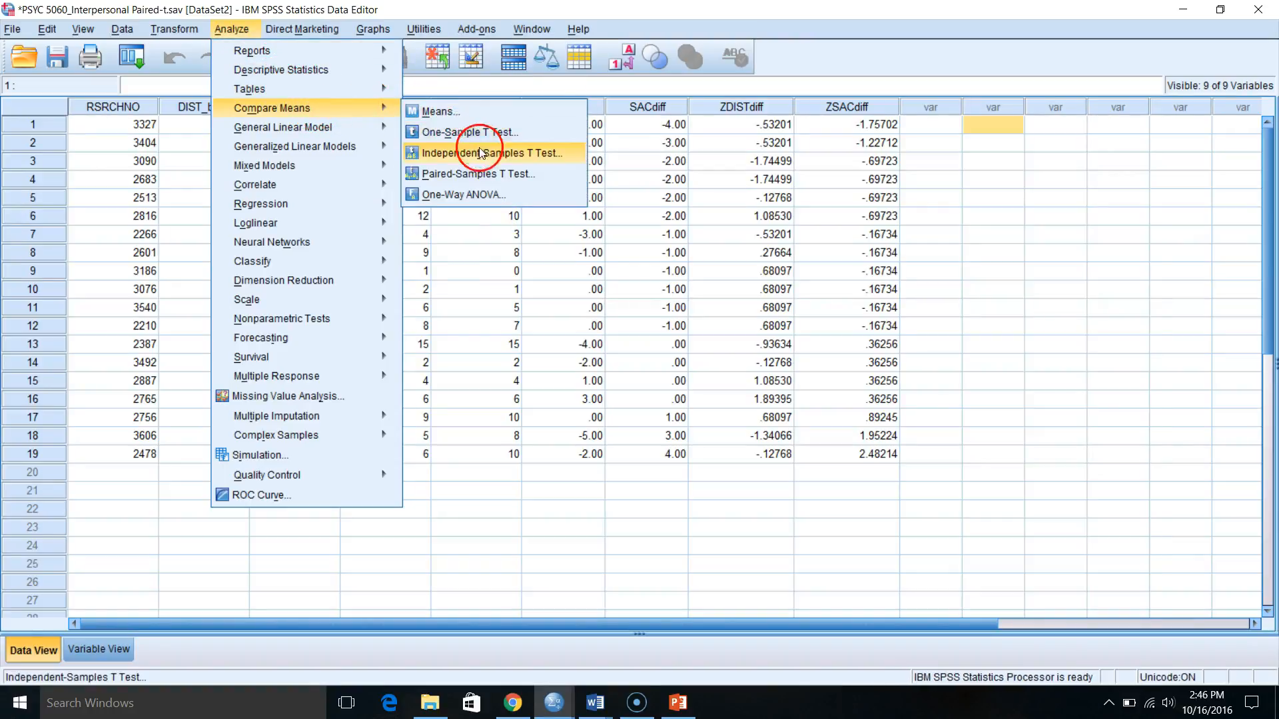
pyautogui.click(504, 176)
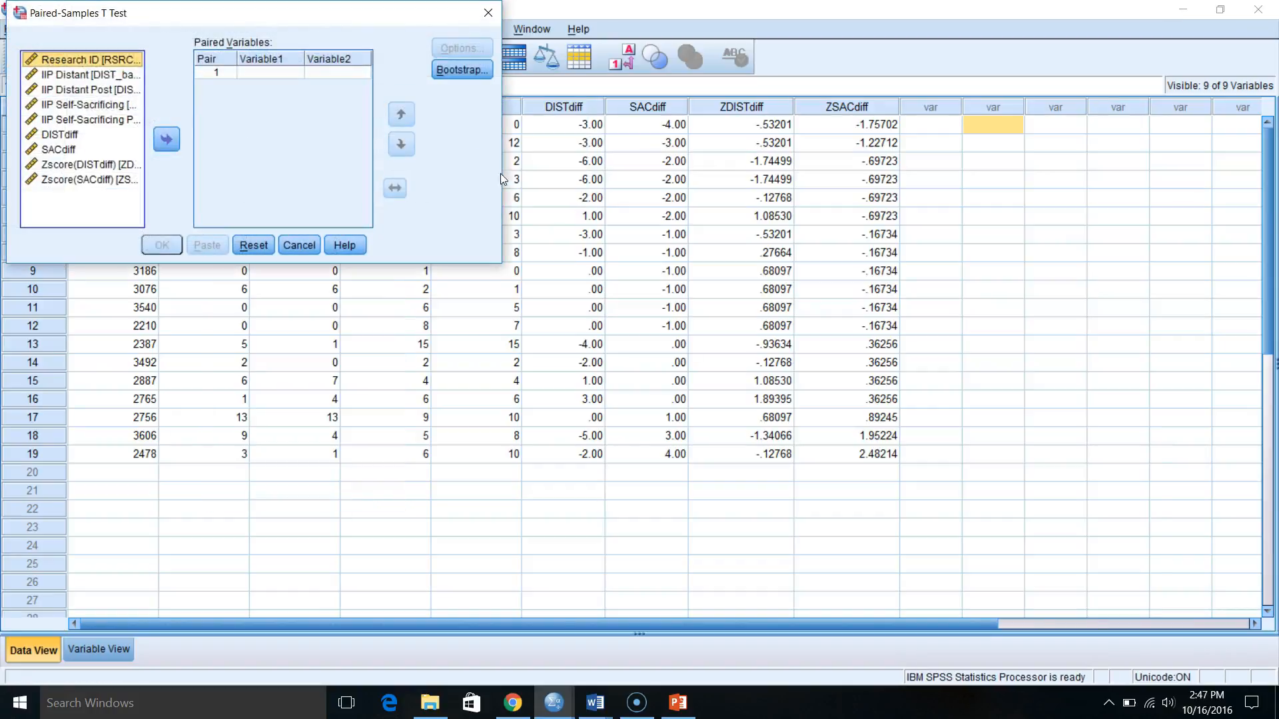
pyautogui.click(115, 74)
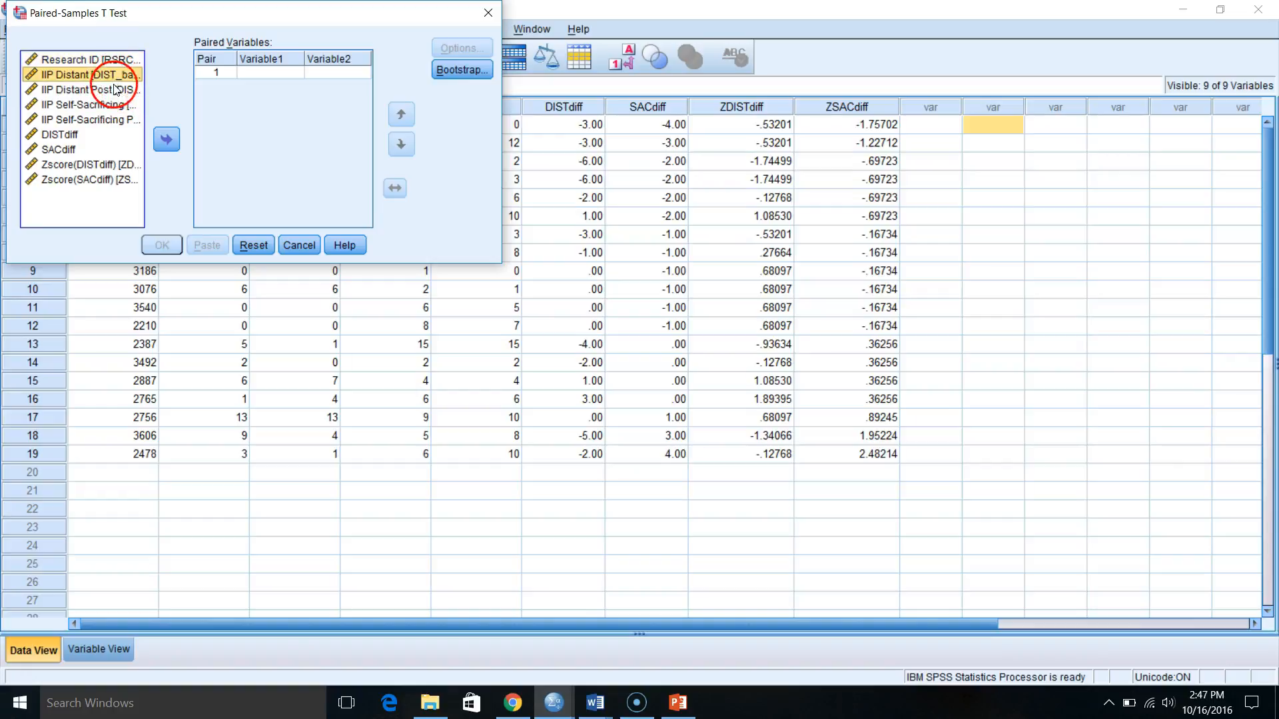
pyautogui.click(115, 89)
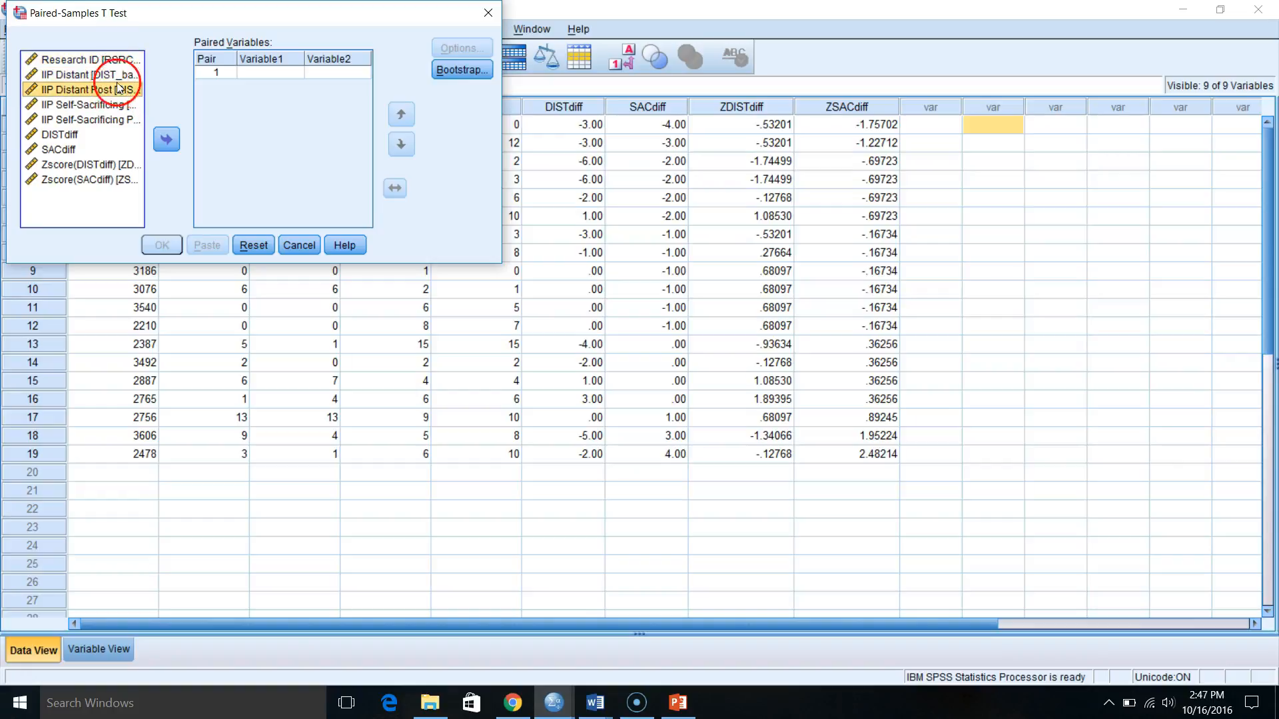
pyautogui.click(167, 139)
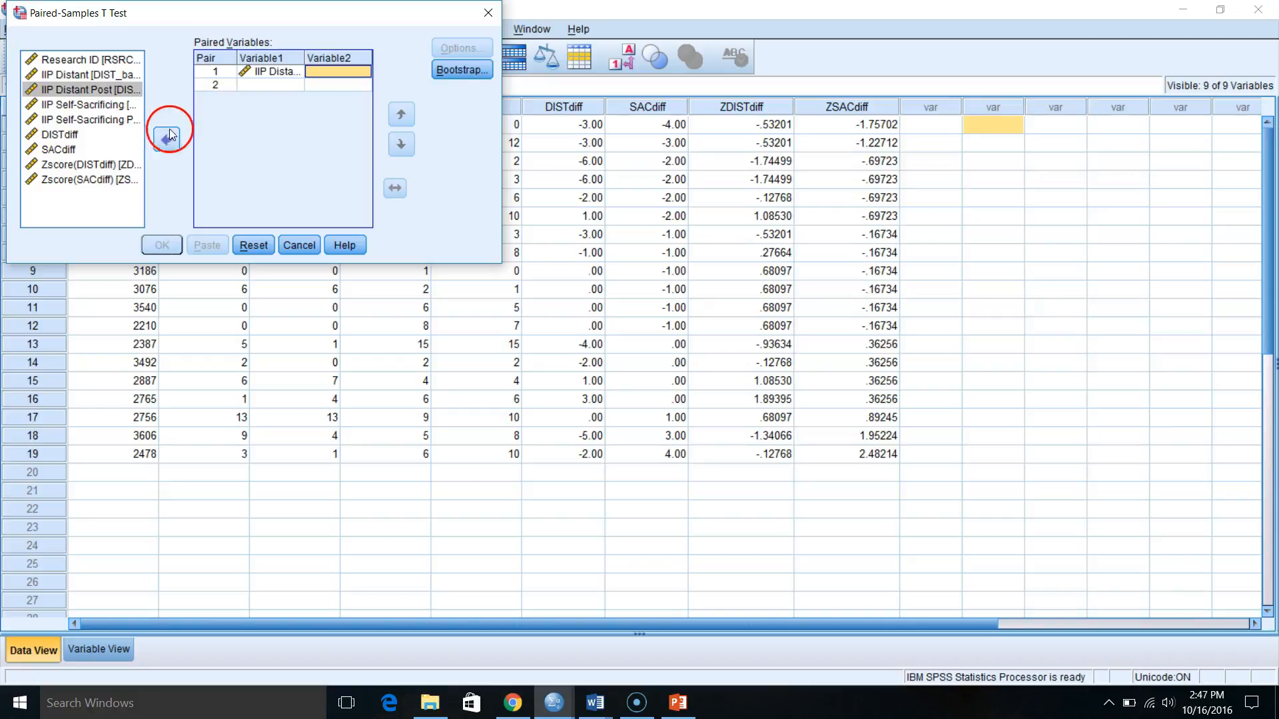
pyautogui.click(93, 76)
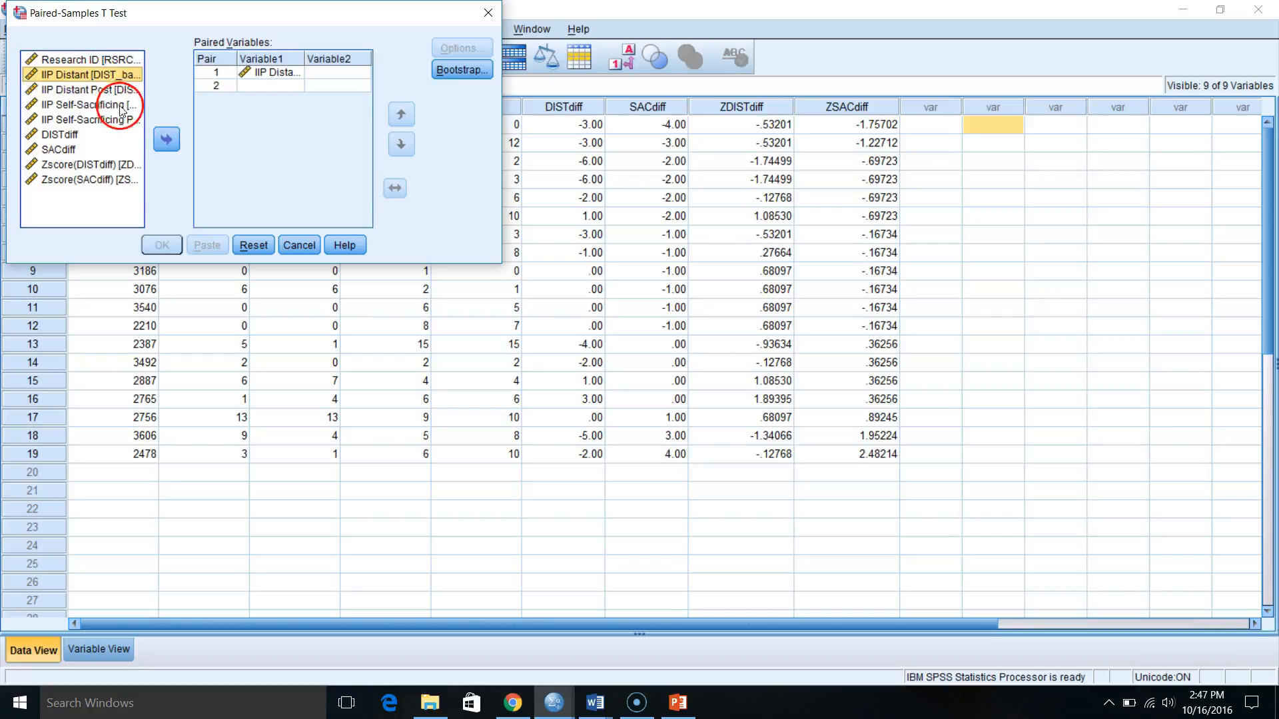
pyautogui.click(170, 137)
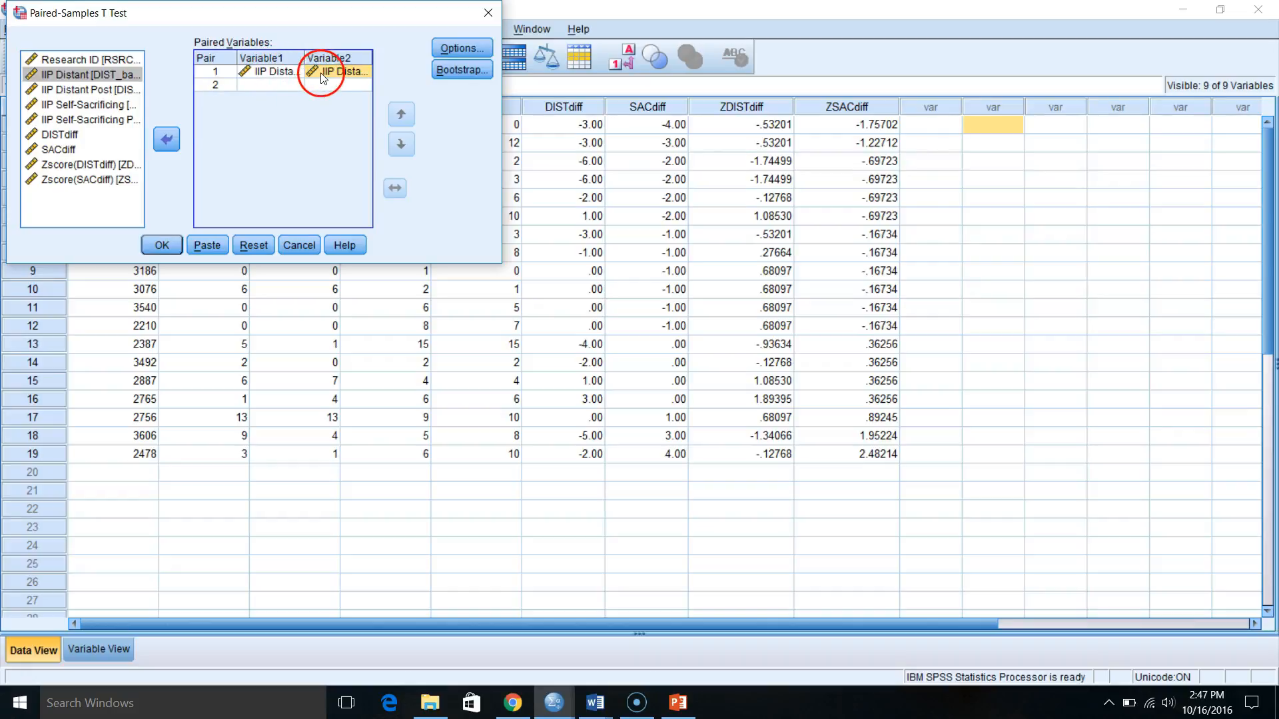
# Step: Add IIP Self-Sacrificing Post and IIP Self-Sacrificing baseline as the second pair of the t test
pyautogui.click(71, 118)
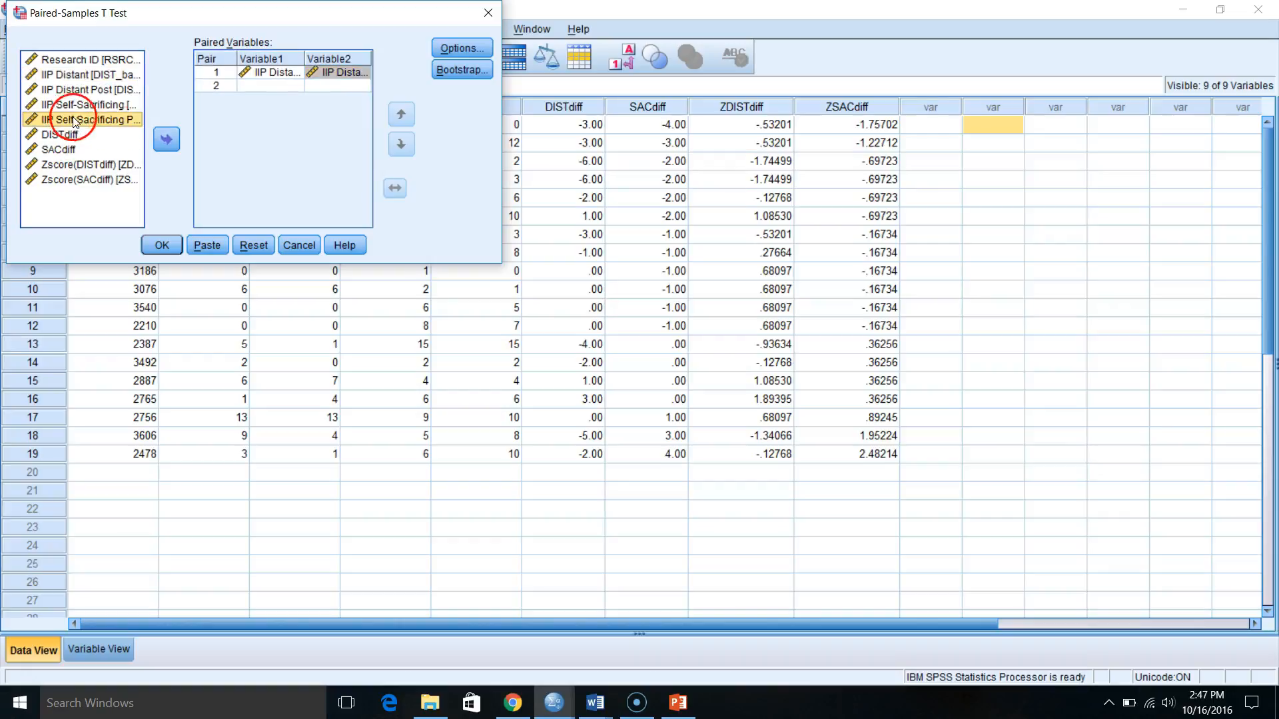
pyautogui.click(167, 138)
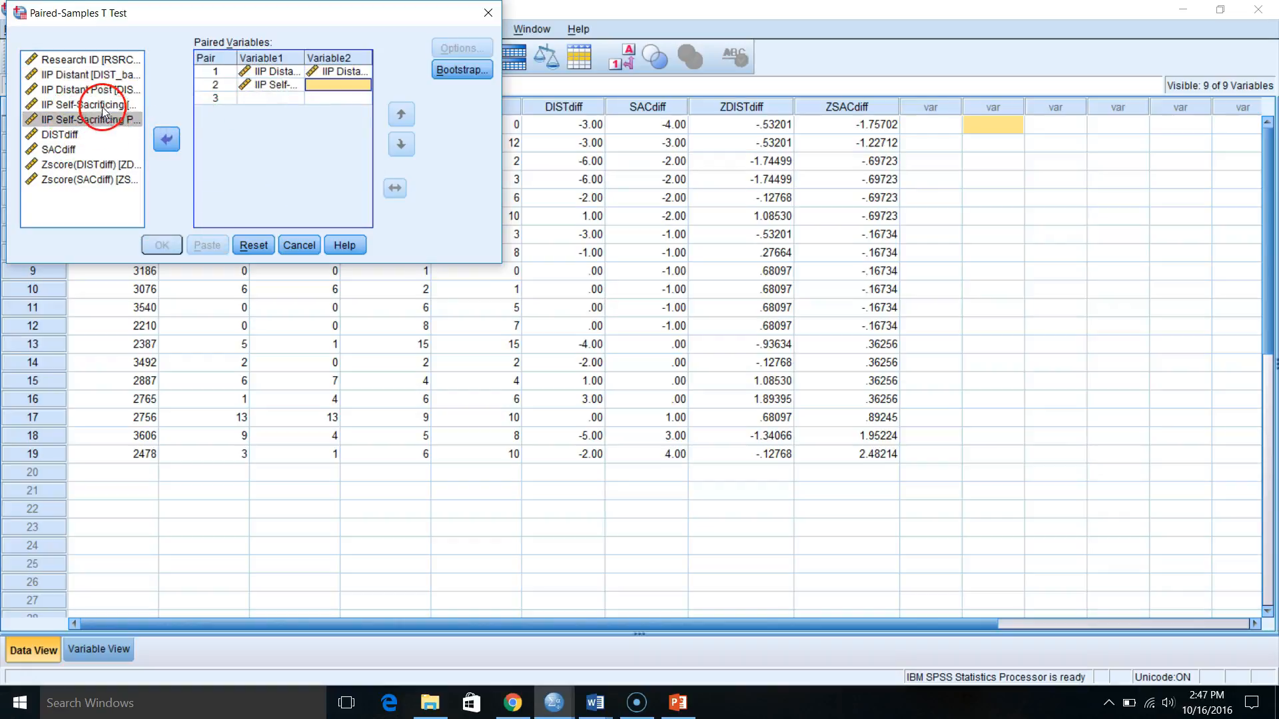
pyautogui.click(93, 105)
pyautogui.click(169, 142)
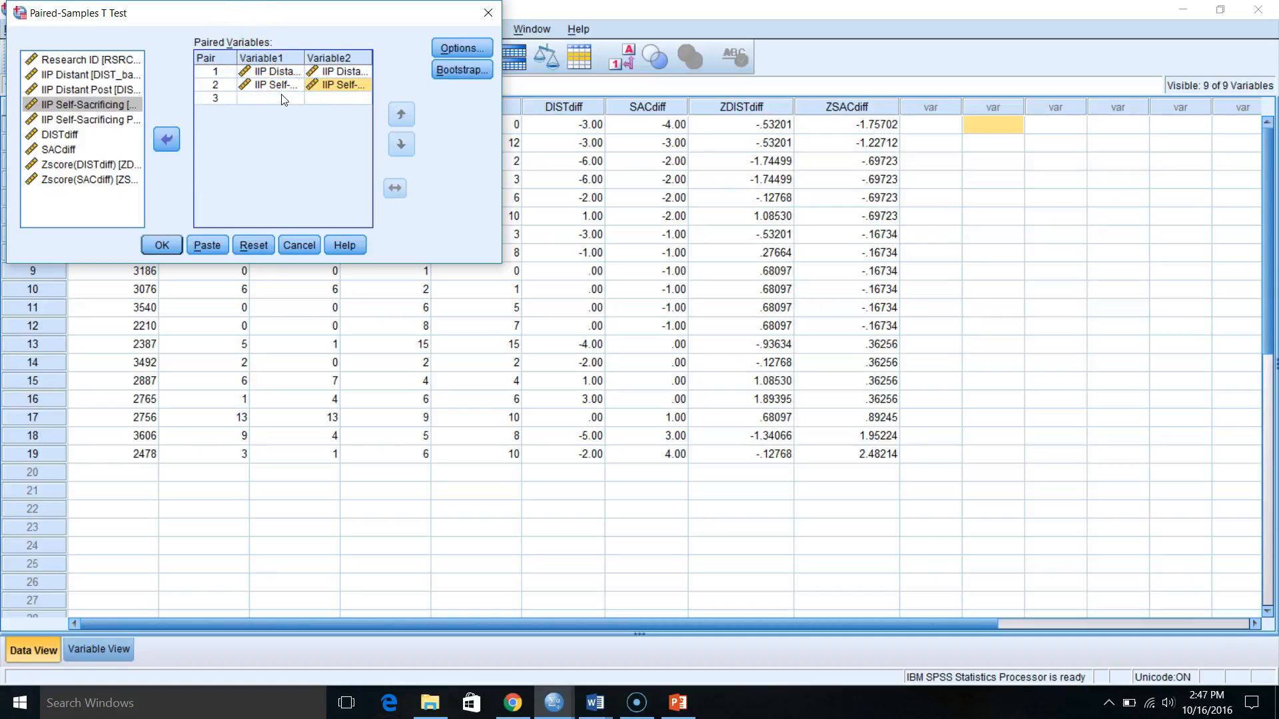
# Step: Review the t test options without changing them, paste the command as syntax, and open the syntax file
pyautogui.click(459, 49)
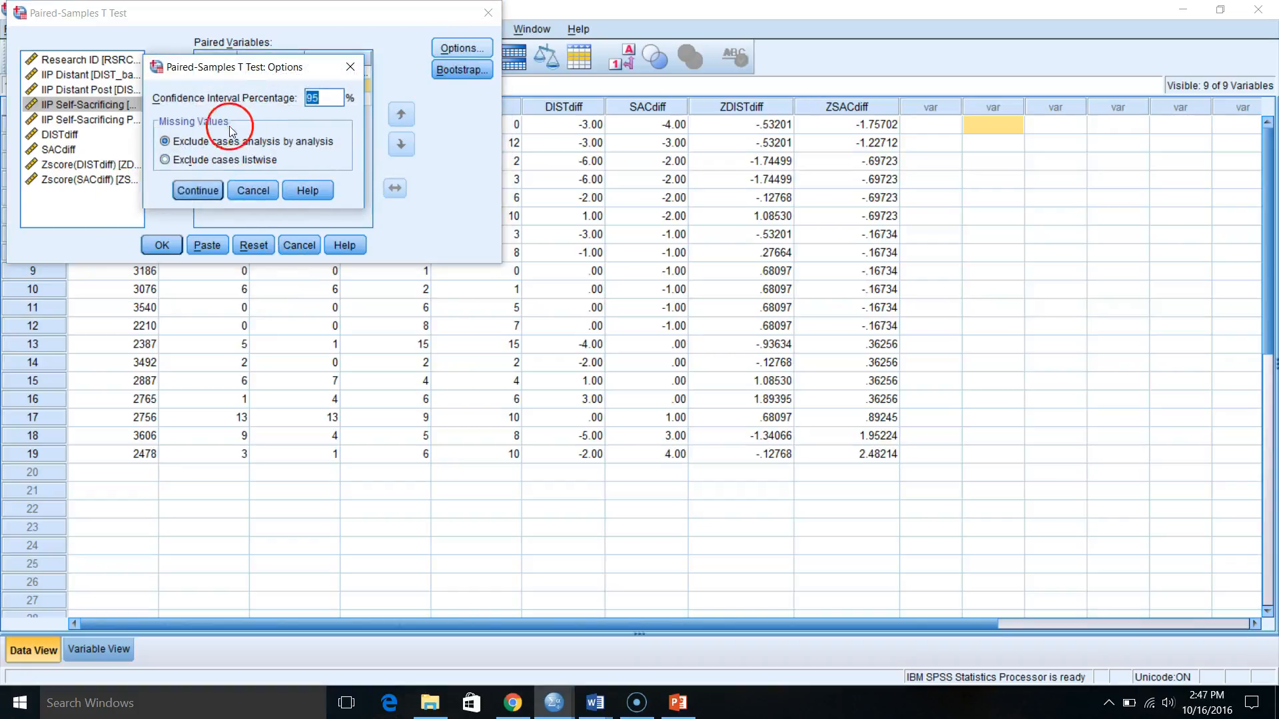
pyautogui.click(245, 190)
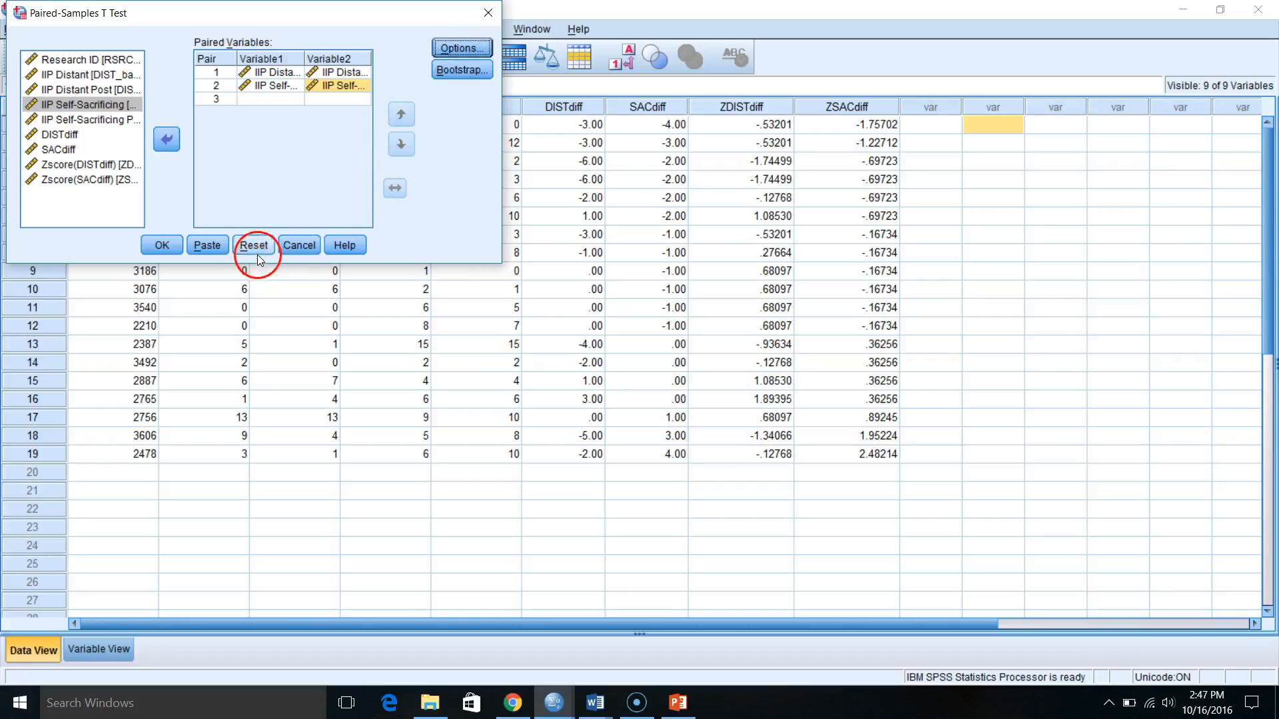
pyautogui.click(214, 245)
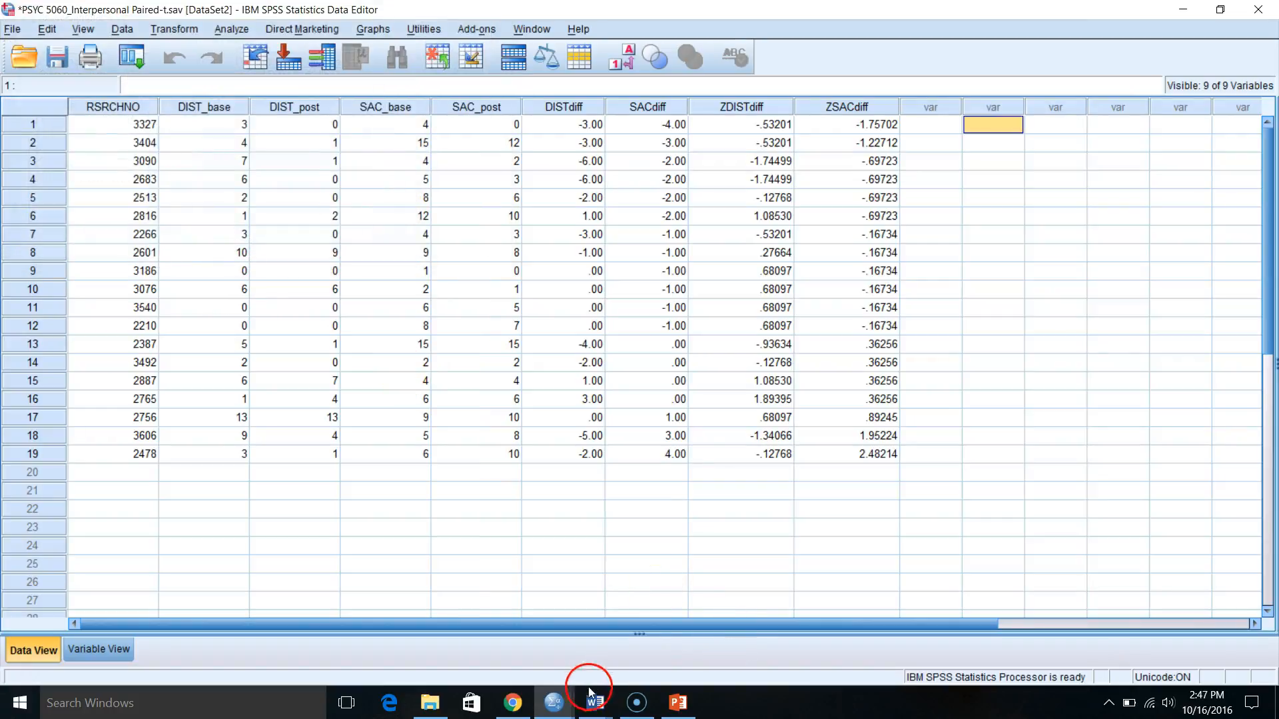
pyautogui.moveTo(550, 708)
pyautogui.click(733, 632)
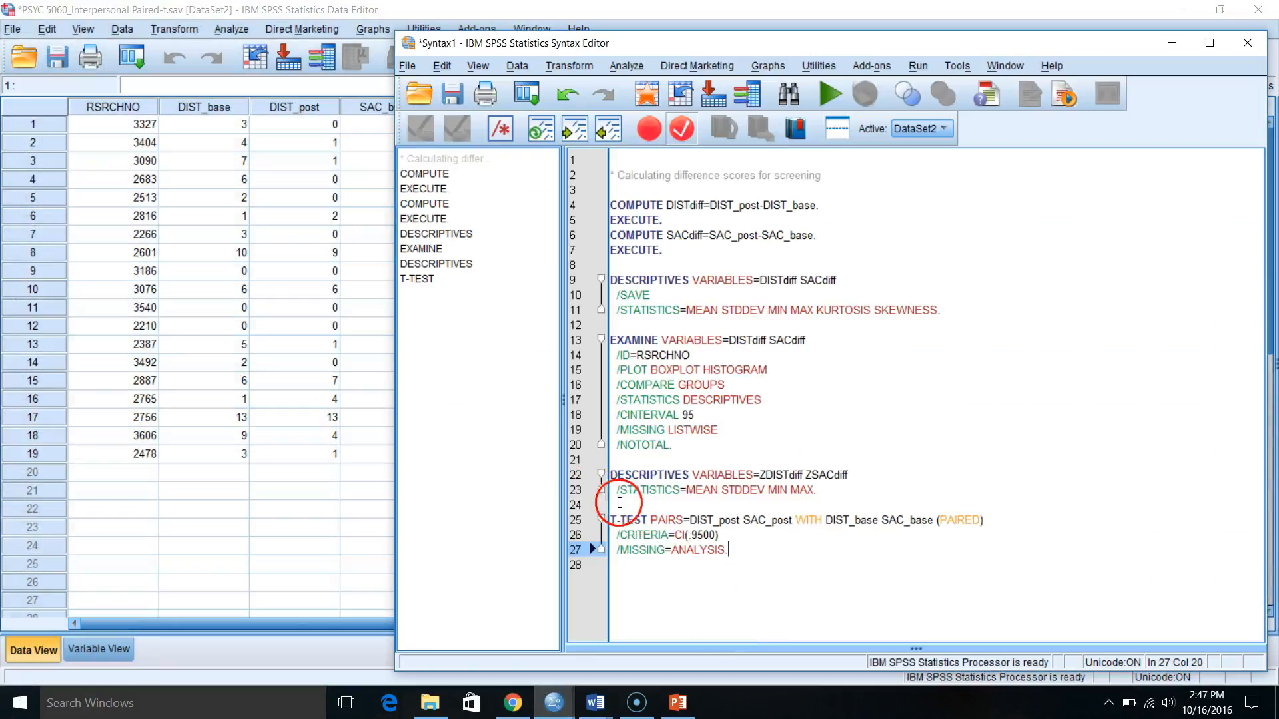
# Step: Insert blank lines between the z-score DESCRIPTIVES command and the T-TEST command in the syntax
pyautogui.click(864, 502)
pyautogui.press('Return')
pyautogui.press('Return')
pyautogui.press('Return')
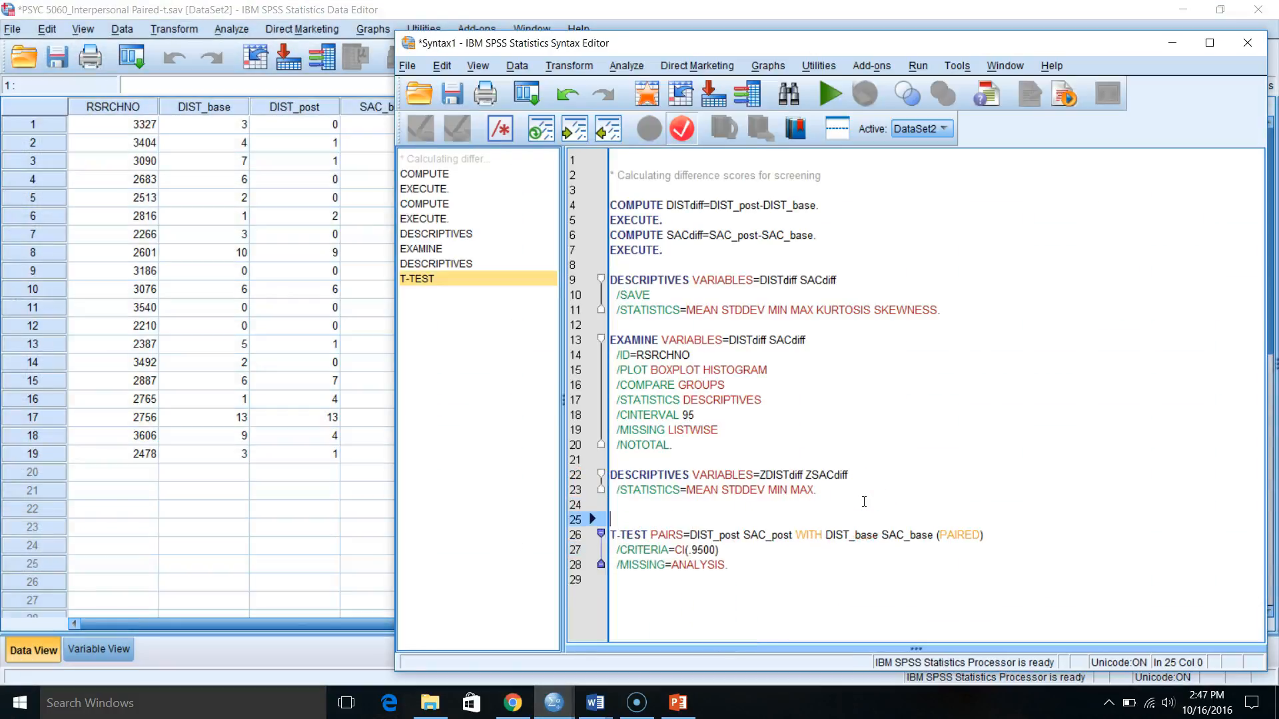
pyautogui.scroll(-4, 373, 453)
pyautogui.scroll(-3, 372, 452)
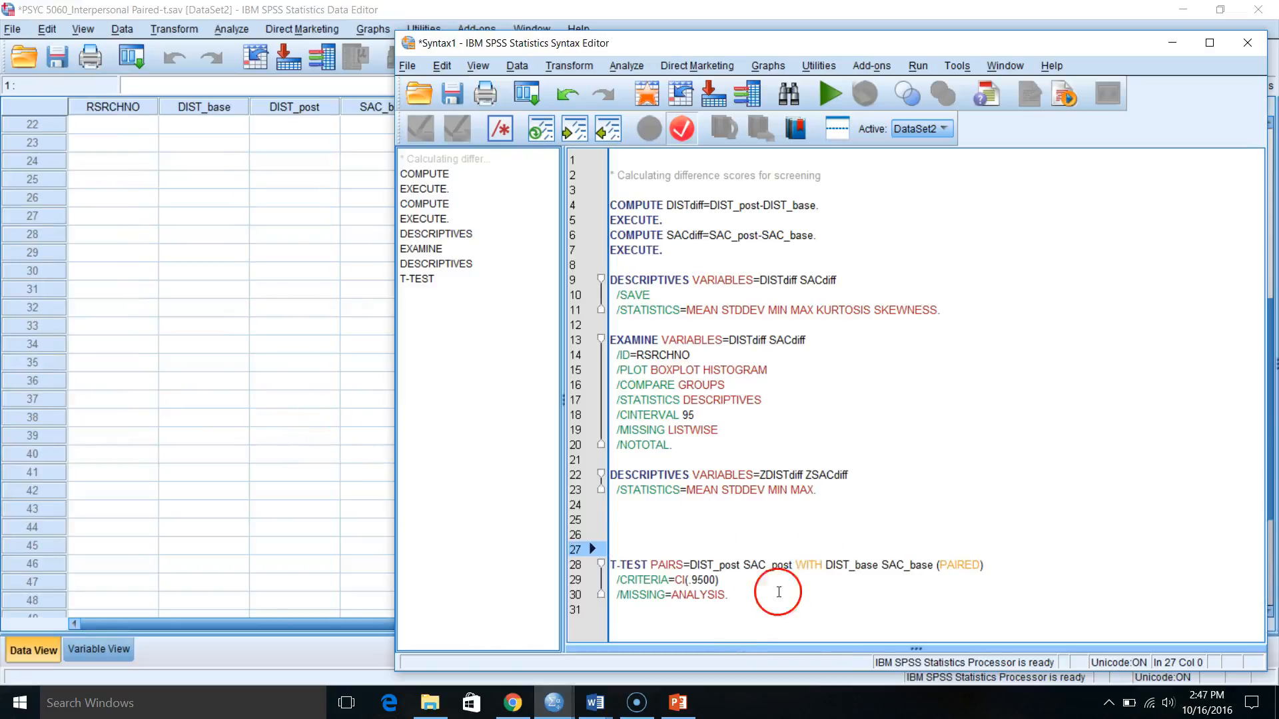
# Step: Check the post-with-baseline variable pairing in the T-TEST syntax, run only that command, and show its output full screen
pyautogui.click(752, 583)
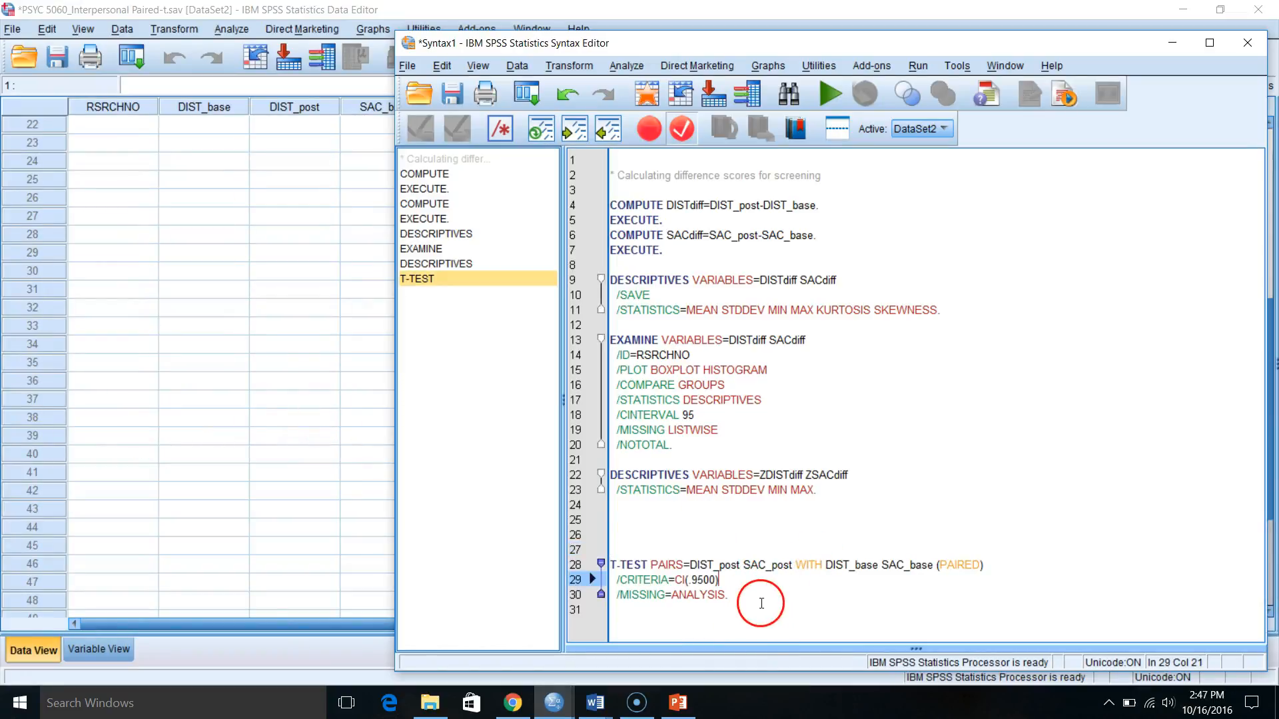
pyautogui.click(730, 565)
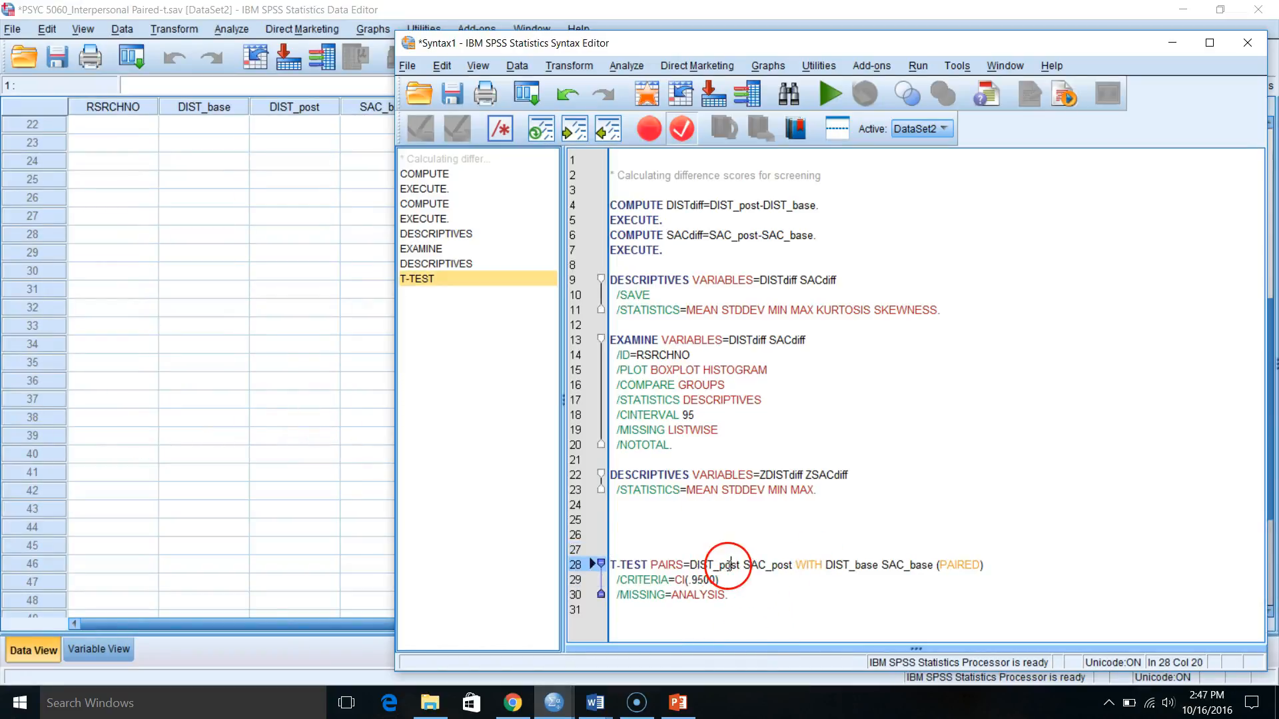
pyautogui.moveTo(778, 564); pyautogui.dragTo(783, 564)
pyautogui.click(858, 566)
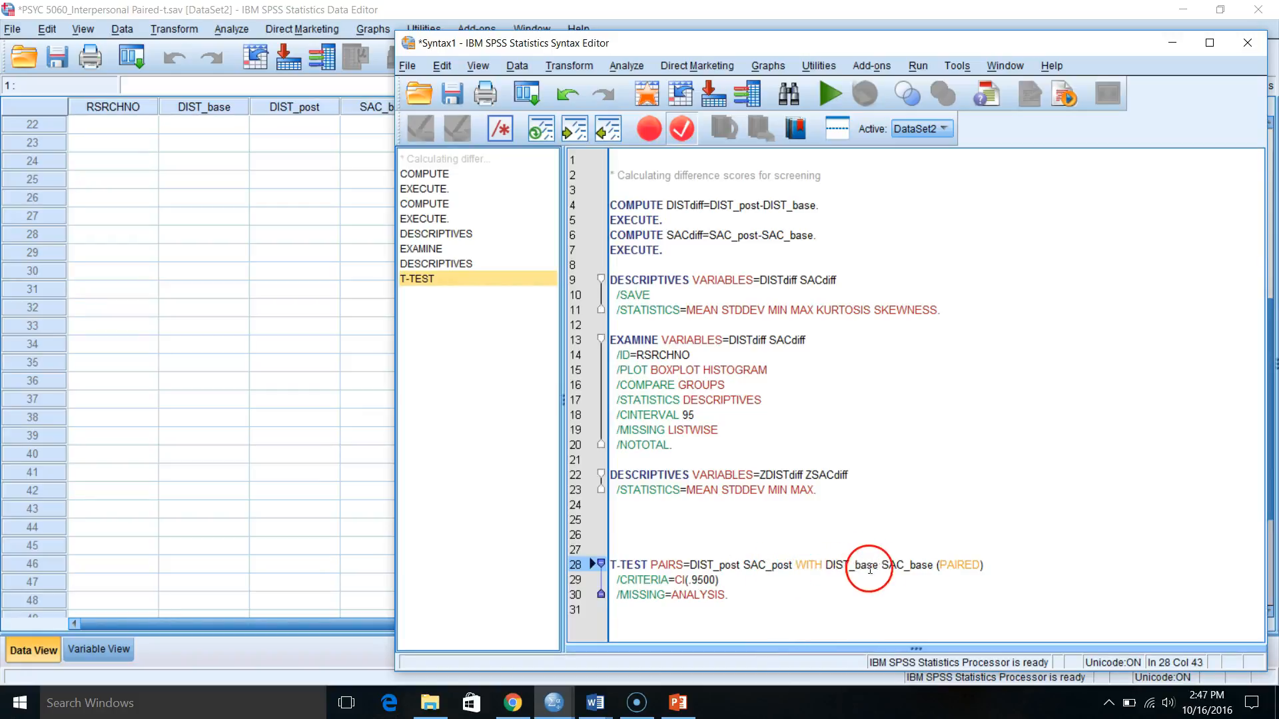
pyautogui.click(907, 564)
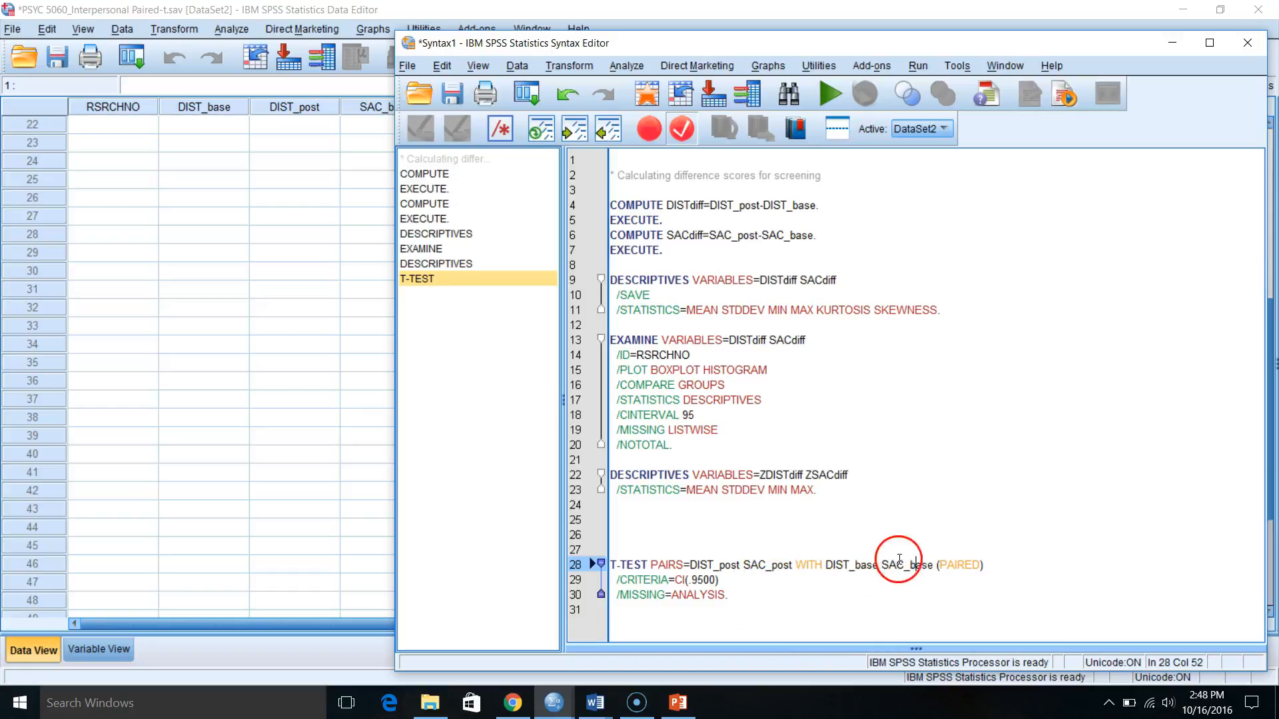
pyautogui.moveTo(765, 596); pyautogui.dragTo(550, 557)
pyautogui.click(843, 100)
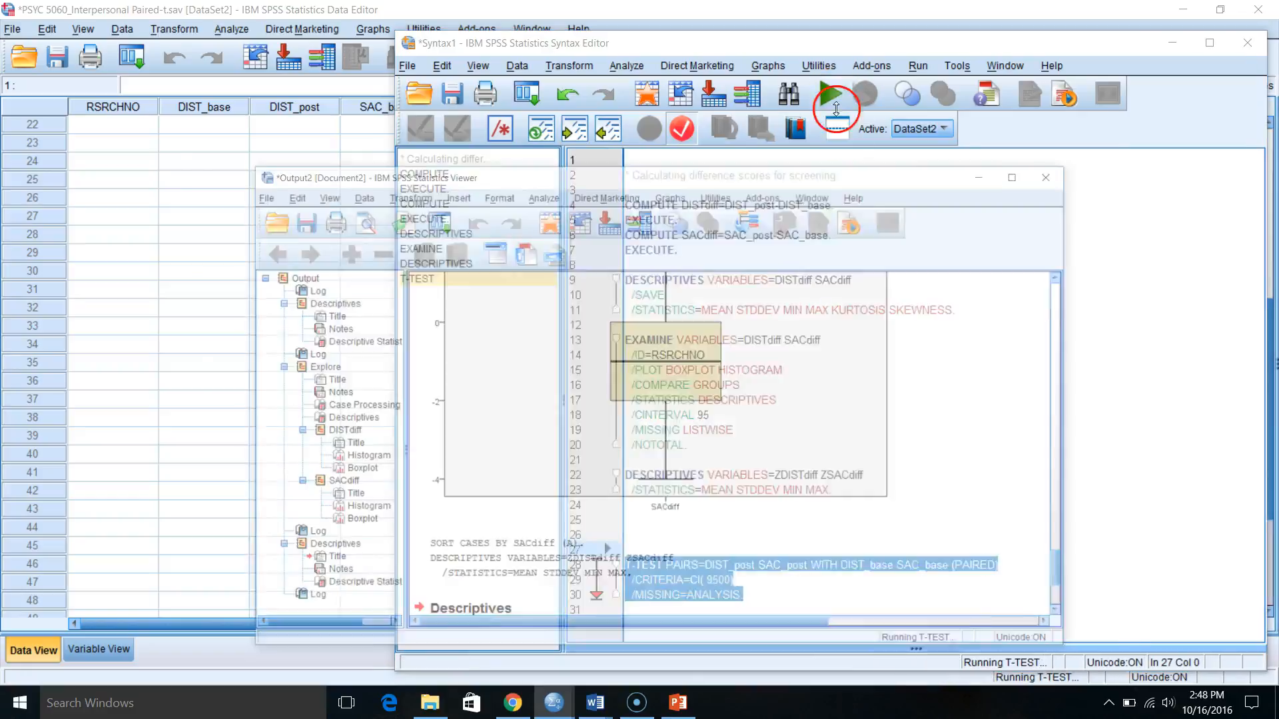
pyautogui.click(1073, 116)
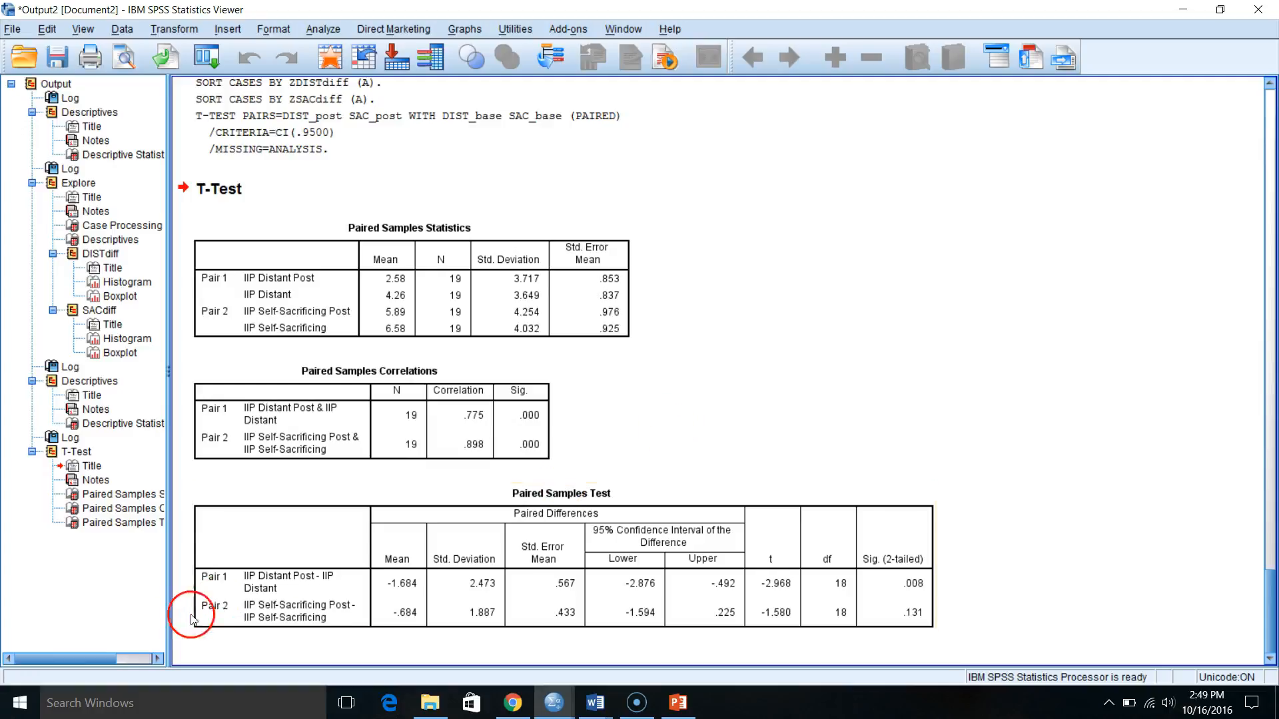
# Step: Compare the mean differences in the Paired Samples Test table with the DISTdiff and SACdiff means in the first Descriptives table
pyautogui.click(402, 592)
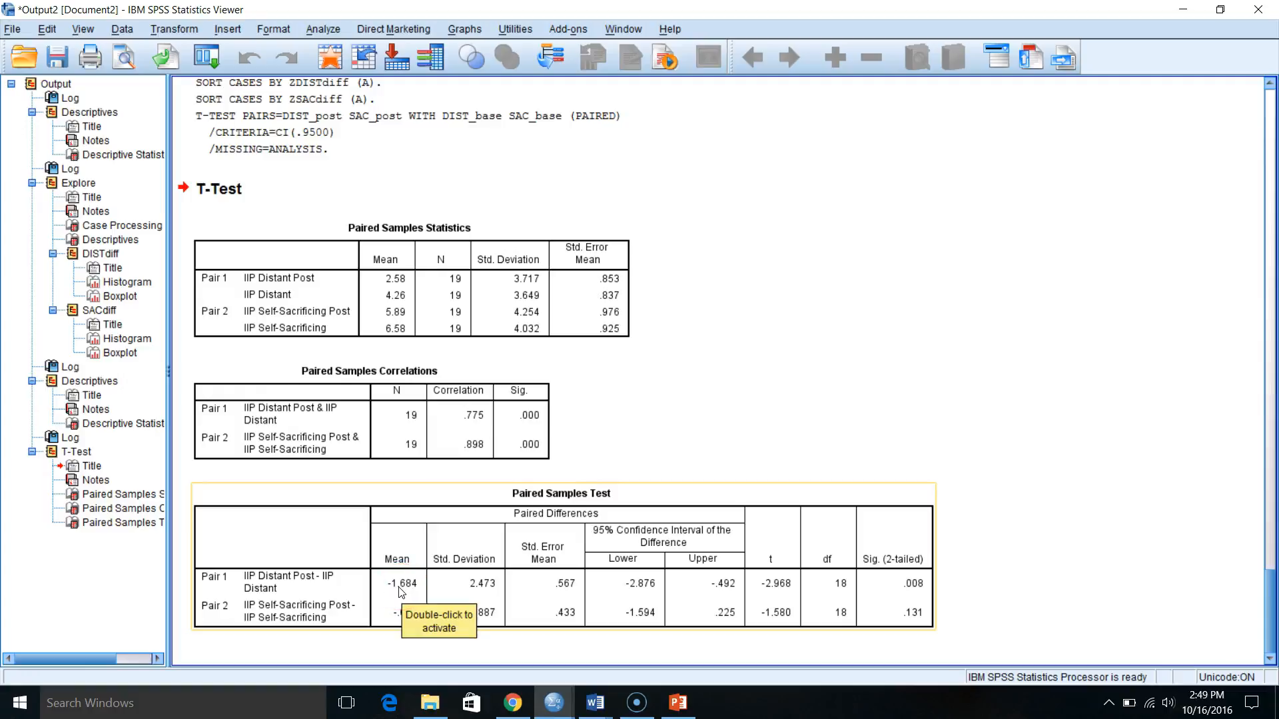
pyautogui.click(400, 651)
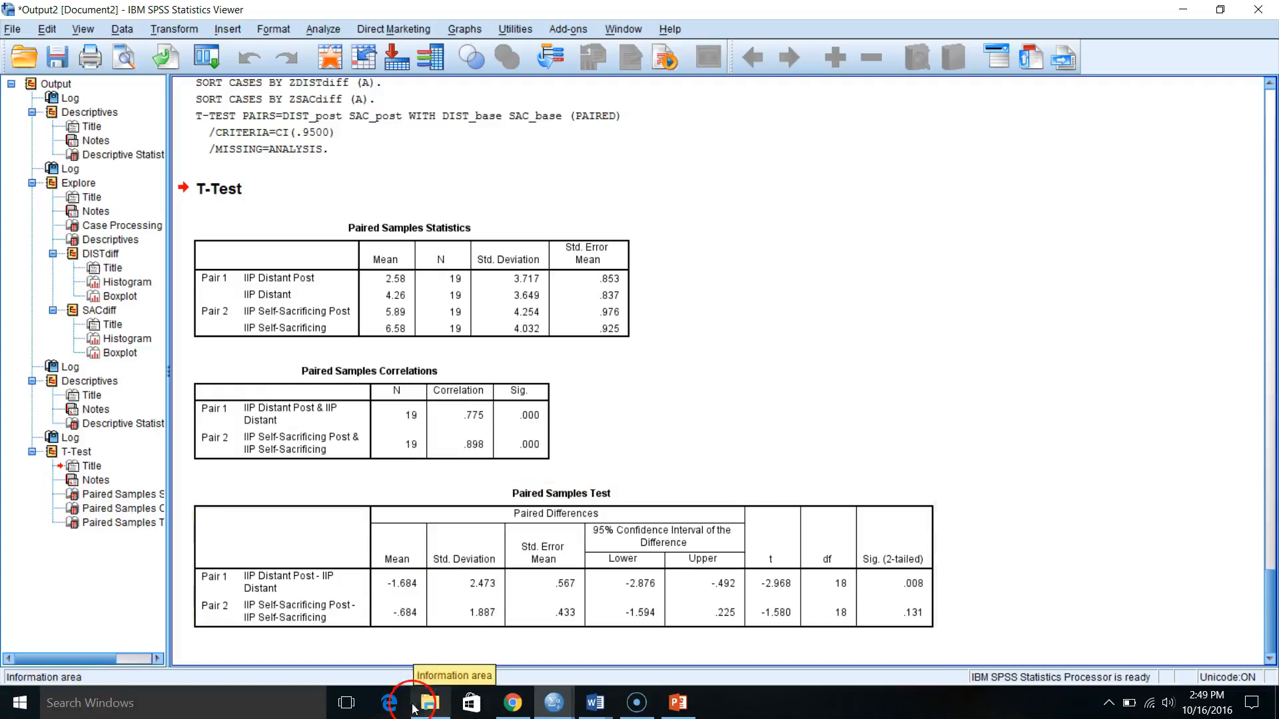
pyautogui.click(404, 623)
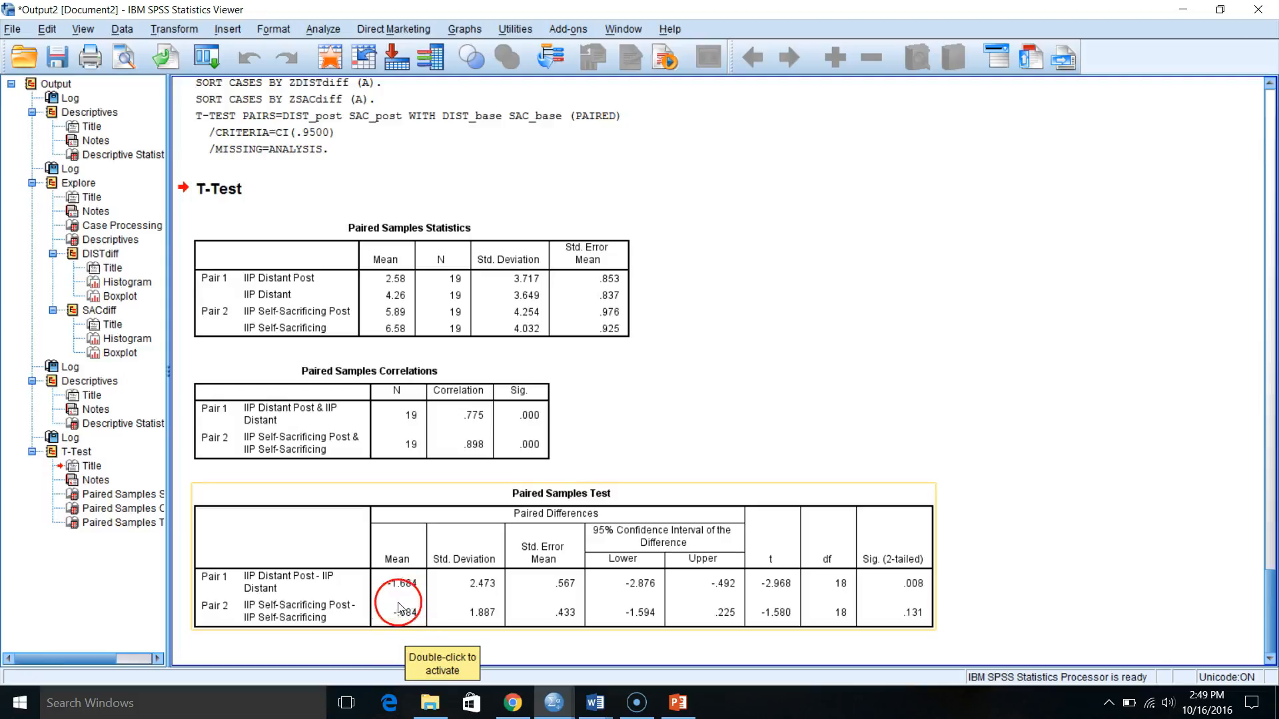
pyautogui.moveTo(1272, 607); pyautogui.dragTo(1209, 92)
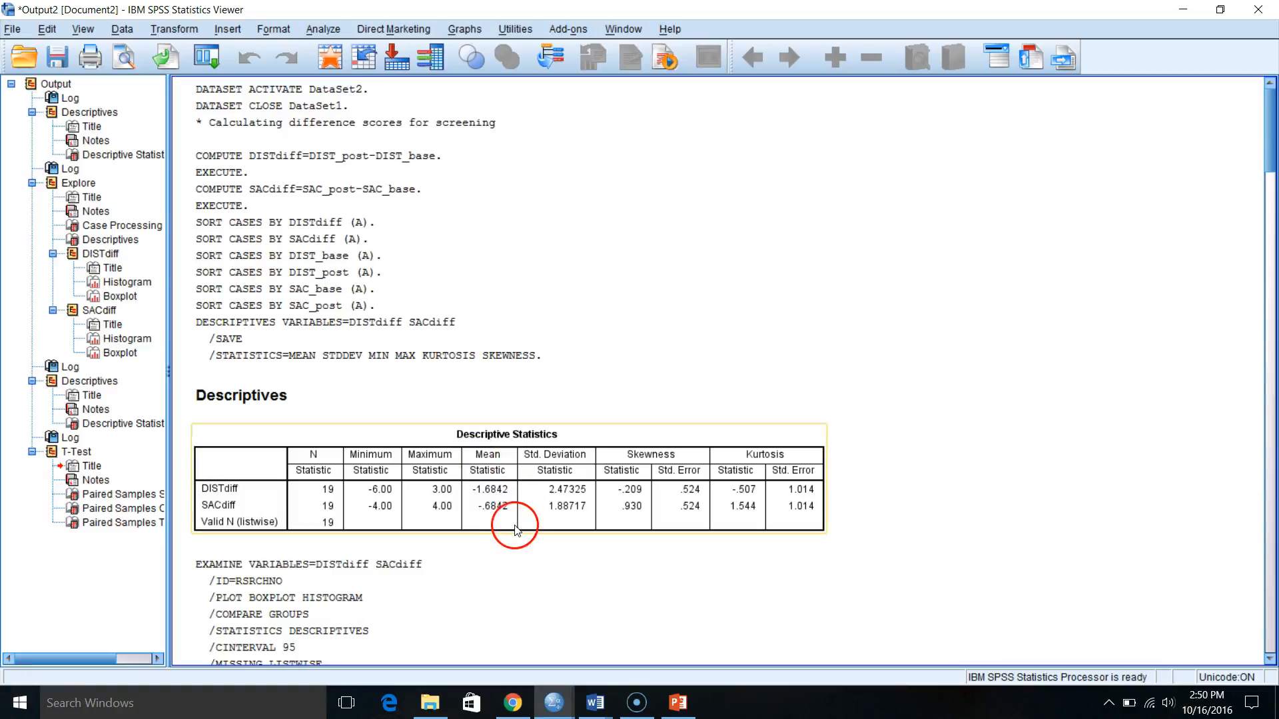
pyautogui.moveTo(1258, 199); pyautogui.dragTo(1244, 614)
# Step: Compare the paired differences' standard deviations with those in the first Descriptives table, and examine the standard errors of the mean differences
pyautogui.click(467, 584)
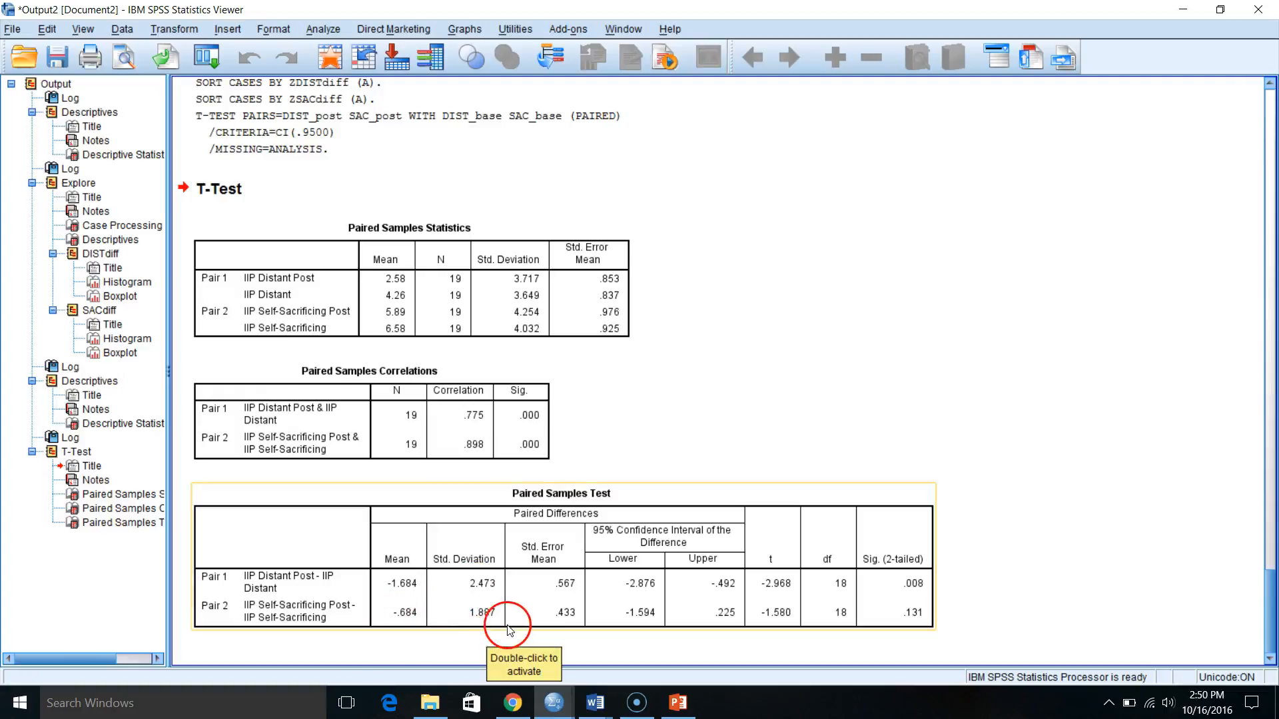
pyautogui.click(1228, 566)
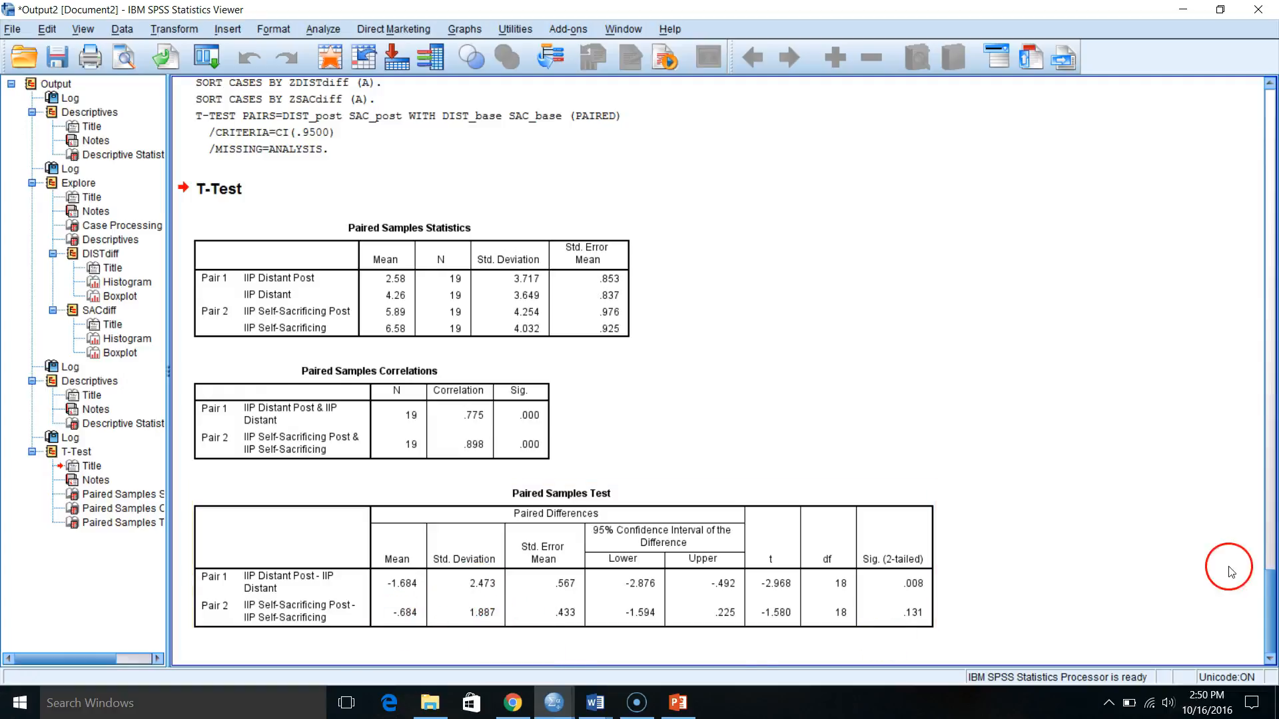
pyautogui.moveTo(1271, 603); pyautogui.dragTo(1269, 100)
pyautogui.click(510, 505)
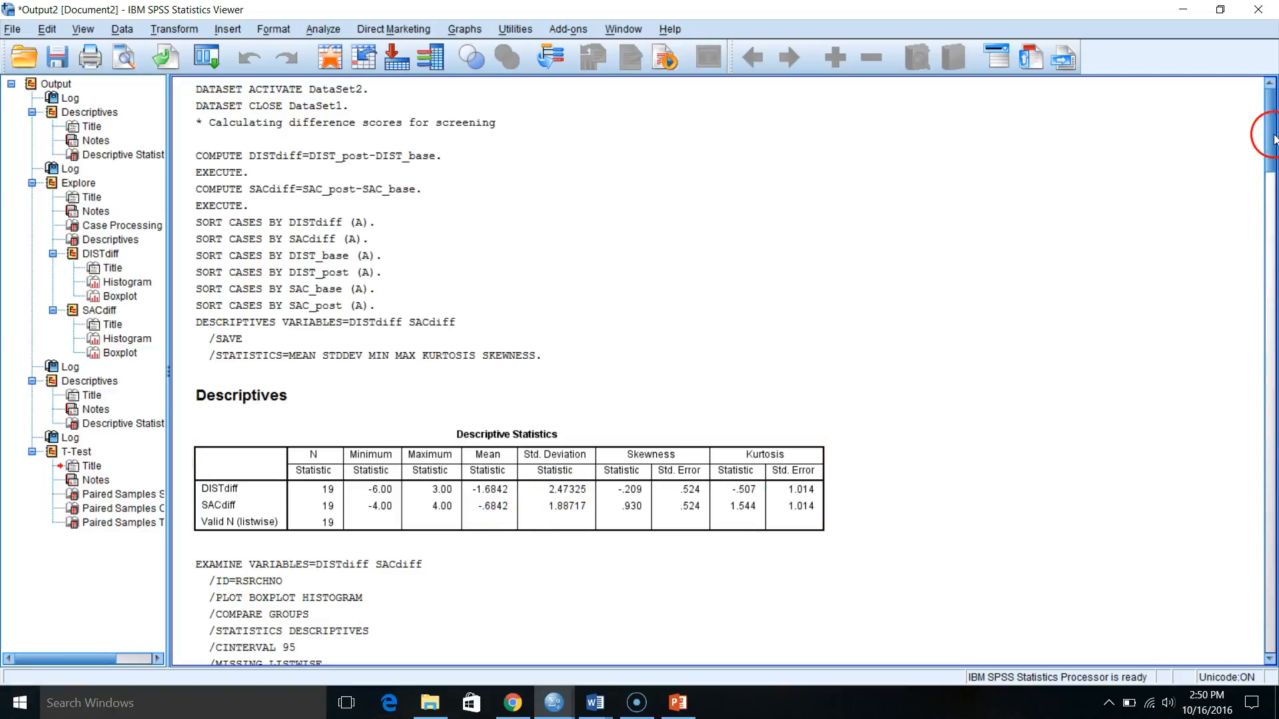
pyautogui.moveTo(1265, 108); pyautogui.dragTo(1245, 623)
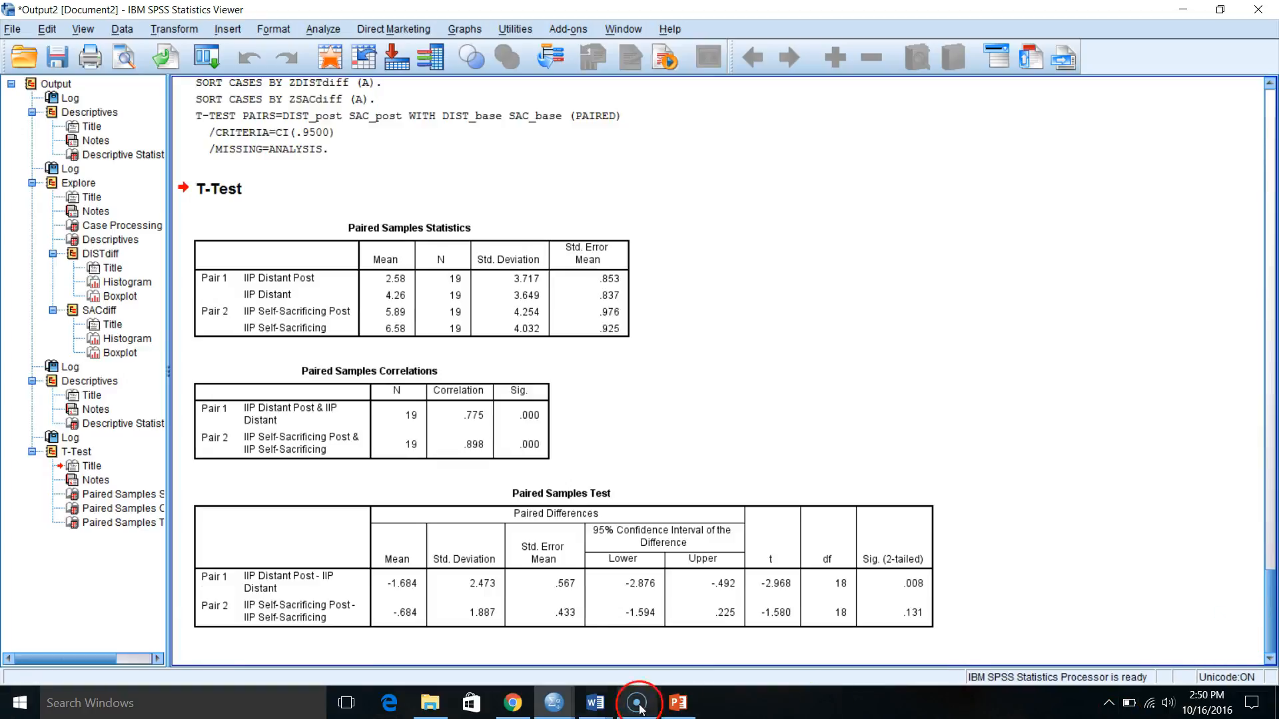
pyautogui.click(673, 698)
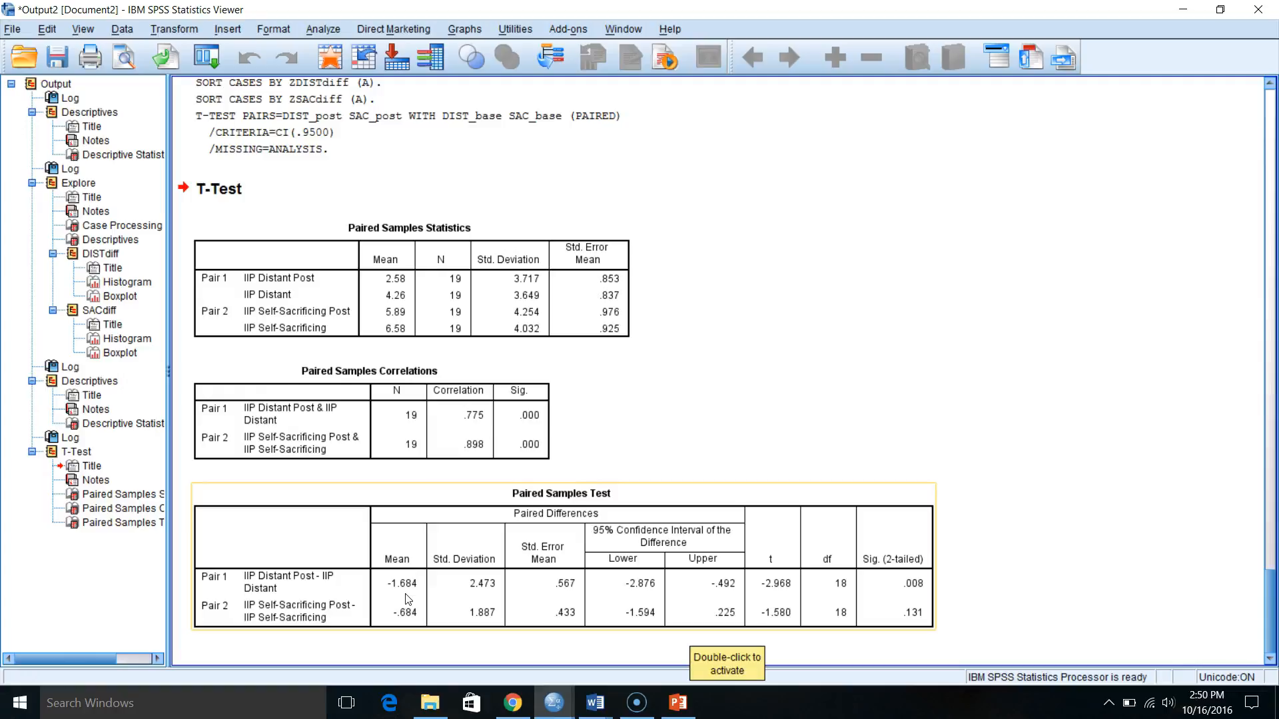
pyautogui.moveTo(570, 577)
pyautogui.mouseDown()
pyautogui.moveTo(557, 580)
pyautogui.moveTo(566, 591)
pyautogui.mouseUp()
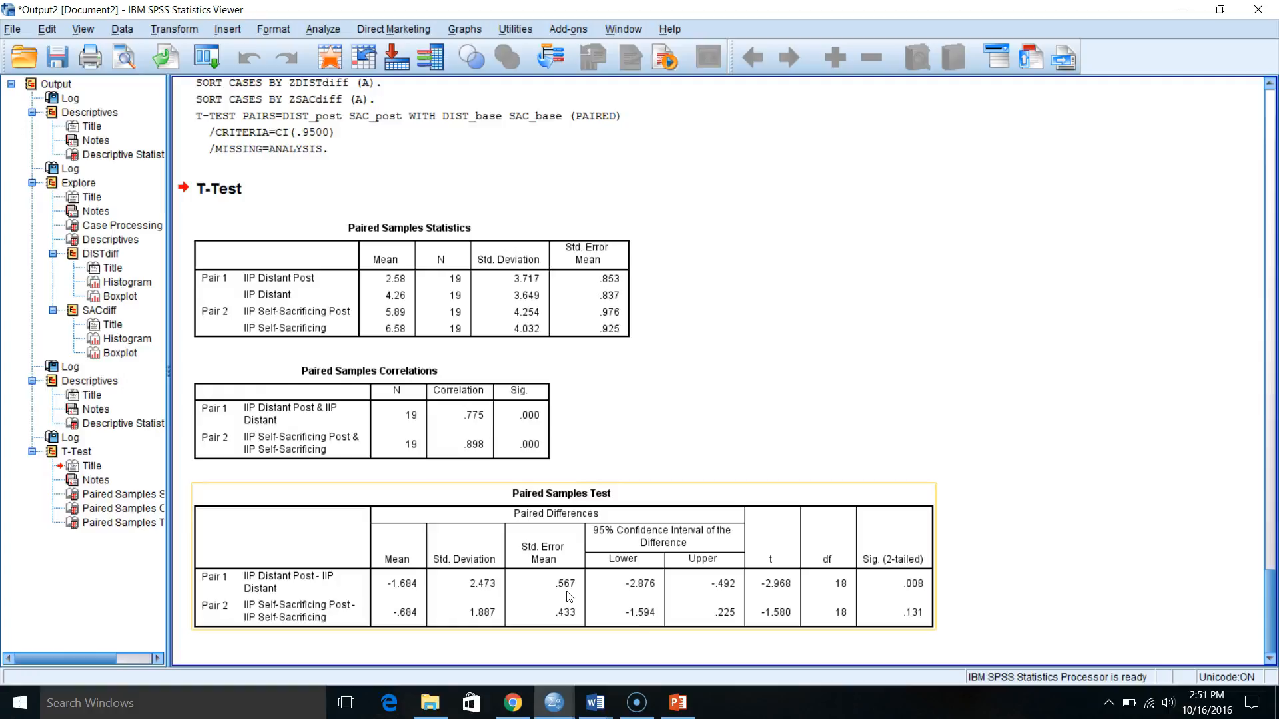
# Step: Open the Paired Samples Test table for editing, inspect the unrounded mean differences of both pairs, and close the table editor
pyautogui.moveTo(599, 645)
pyautogui.mouseDown()
pyautogui.moveTo(754, 654)
pyautogui.moveTo(792, 594)
pyautogui.mouseUp()
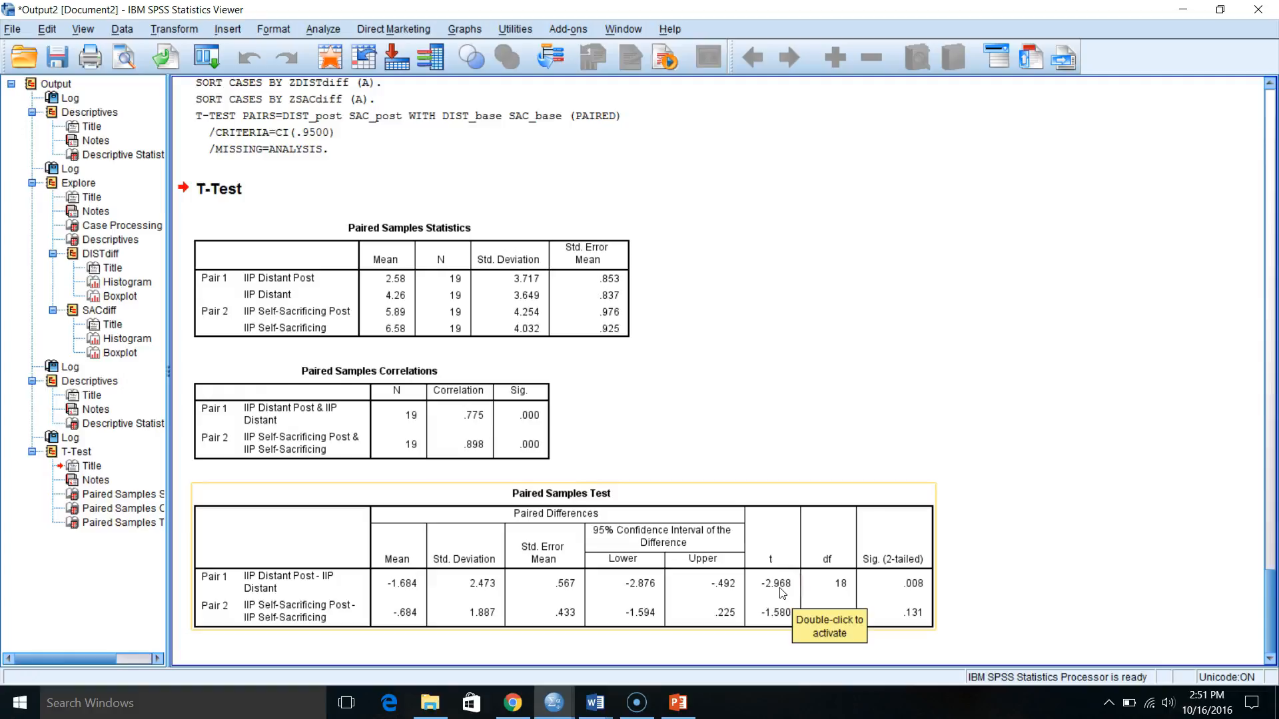
pyautogui.moveTo(456, 598); pyautogui.dragTo(423, 586)
pyautogui.doubleClick(415, 586)
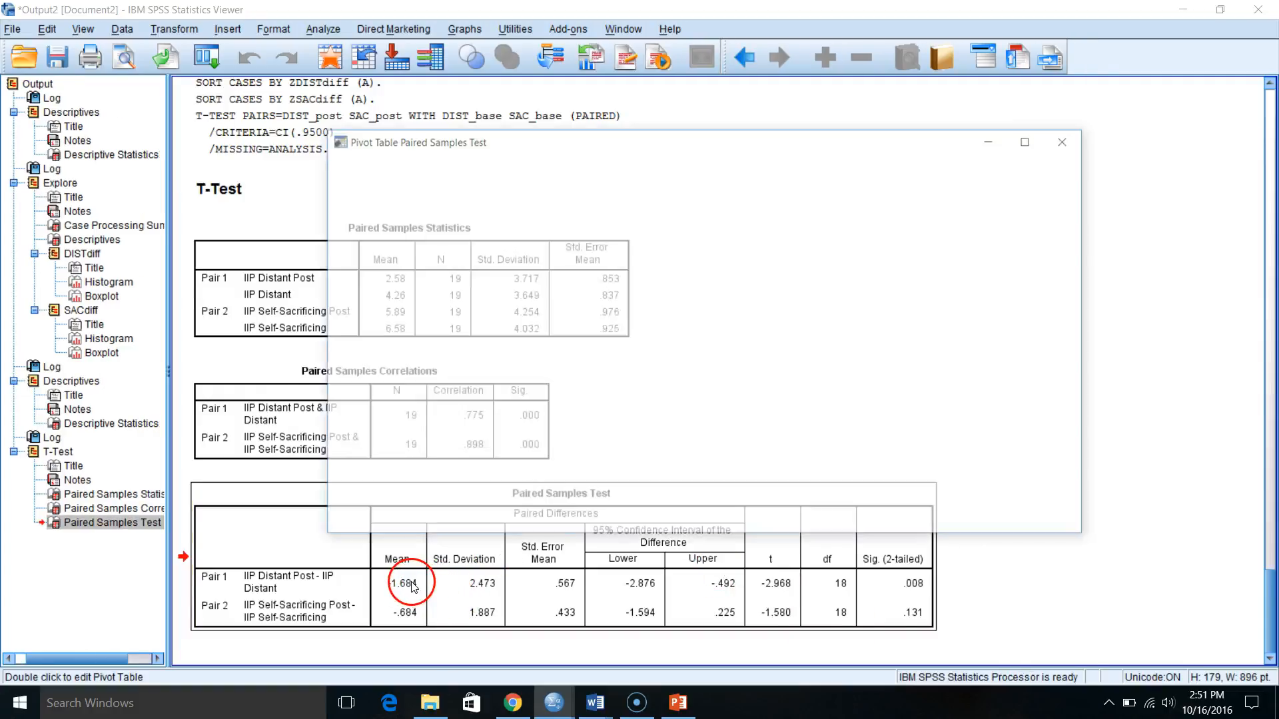
pyautogui.click(536, 275)
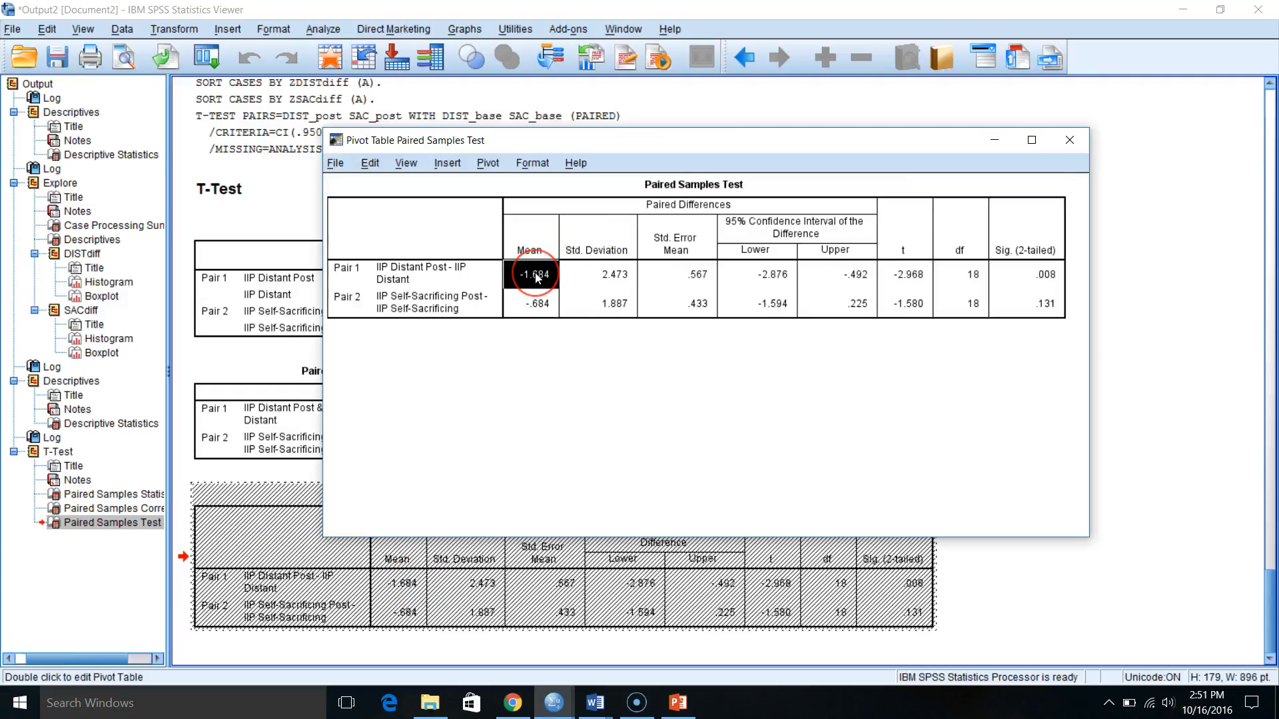
pyautogui.doubleClick(537, 276)
pyautogui.click(539, 303)
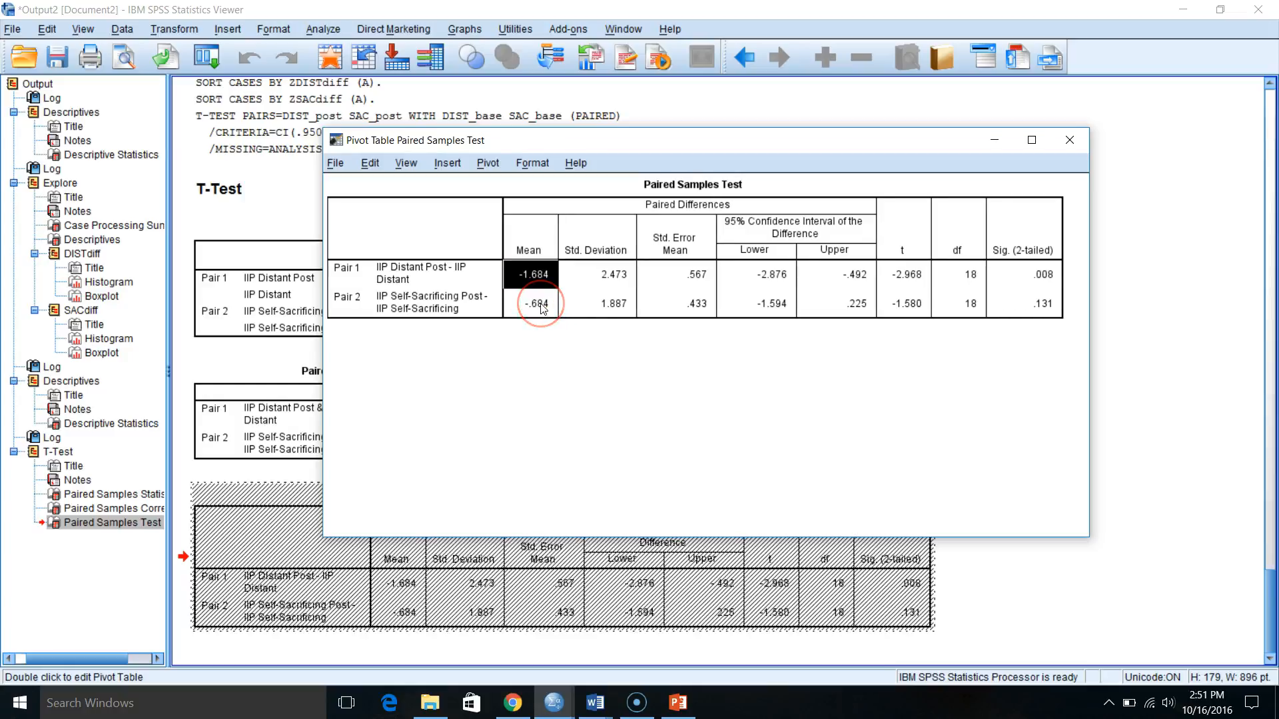
pyautogui.doubleClick(541, 305)
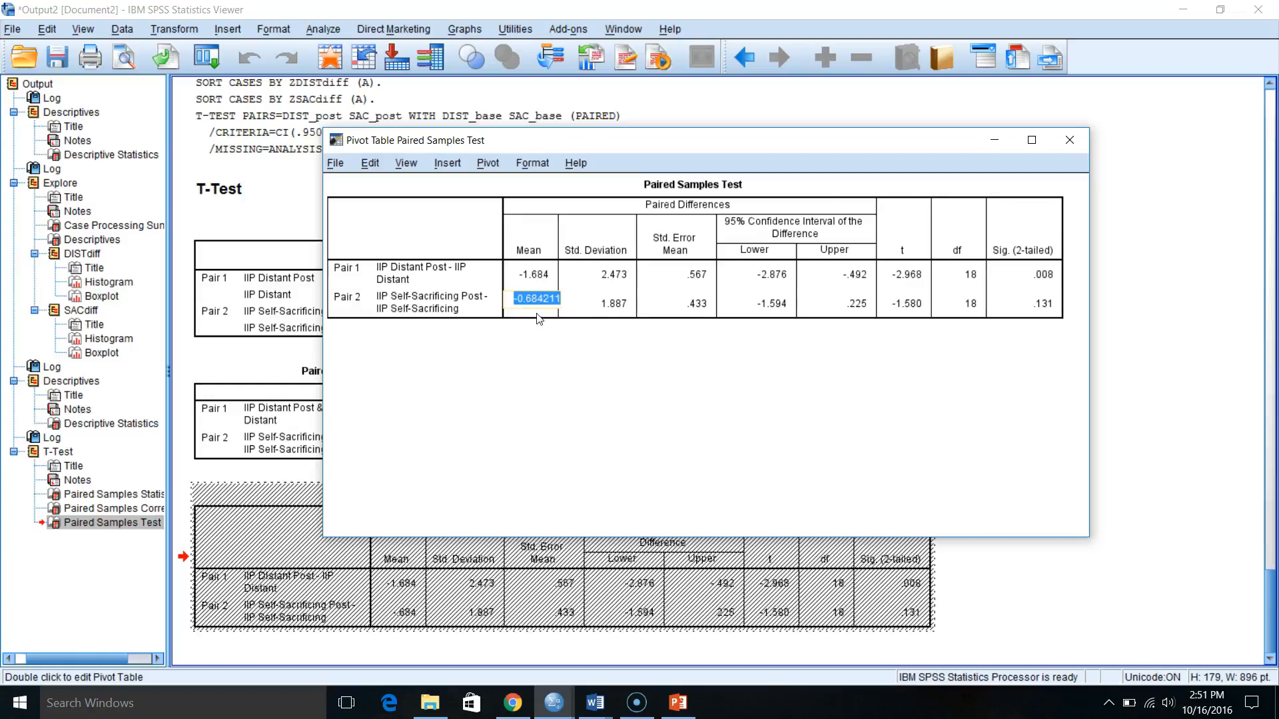
pyautogui.click(1069, 140)
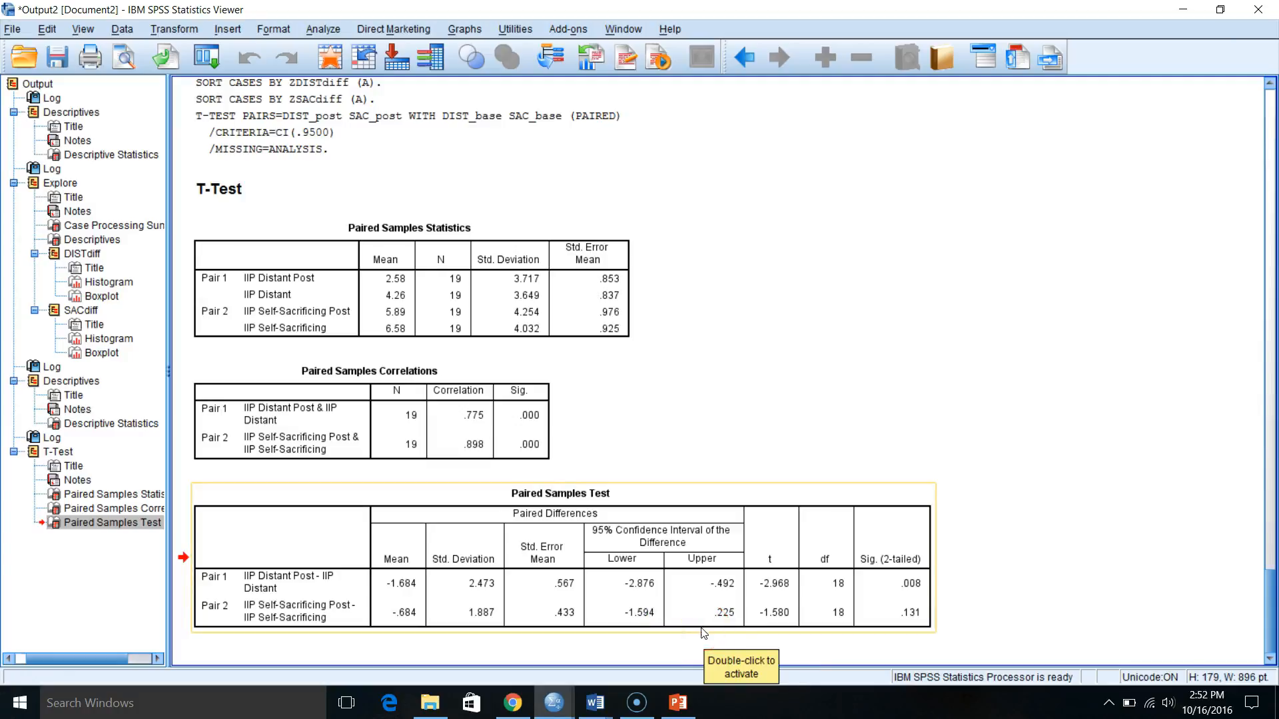
# Step: Examine the confidence intervals and Pair 1 mean difference in the Paired Samples Test table alongside the Paired Samples Statistics standard deviations
pyautogui.click(687, 665)
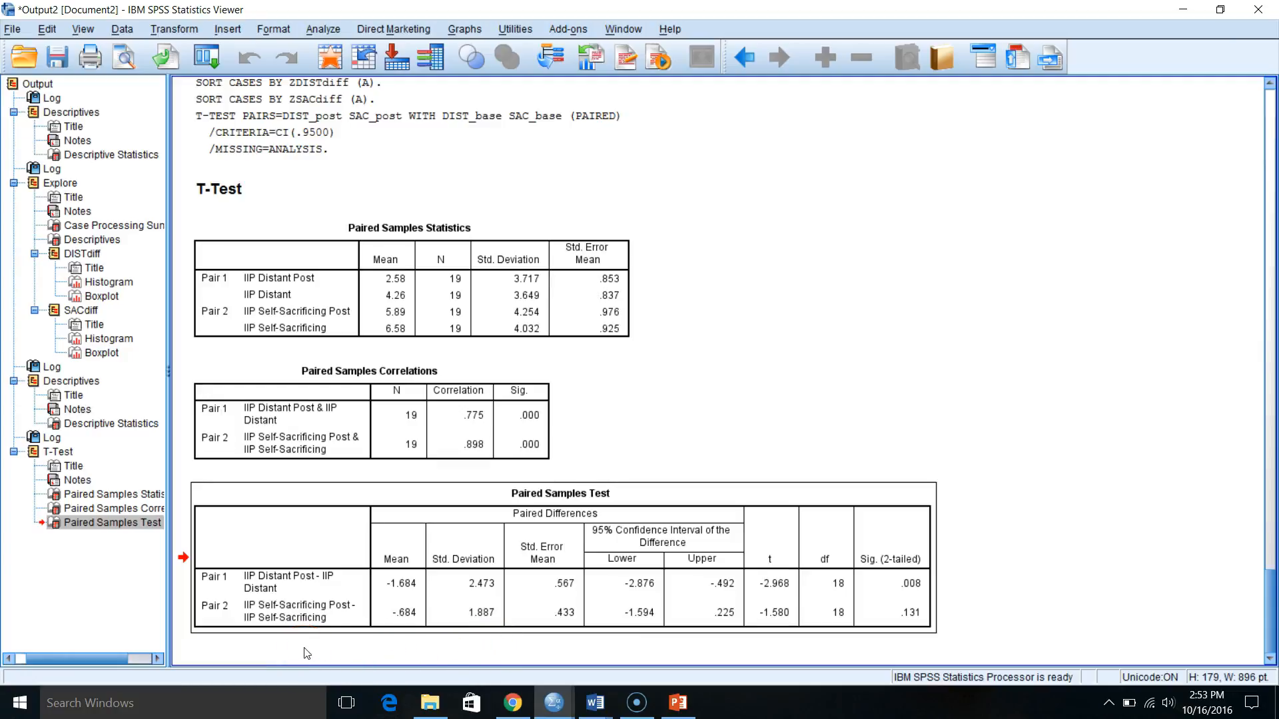
pyautogui.click(1024, 580)
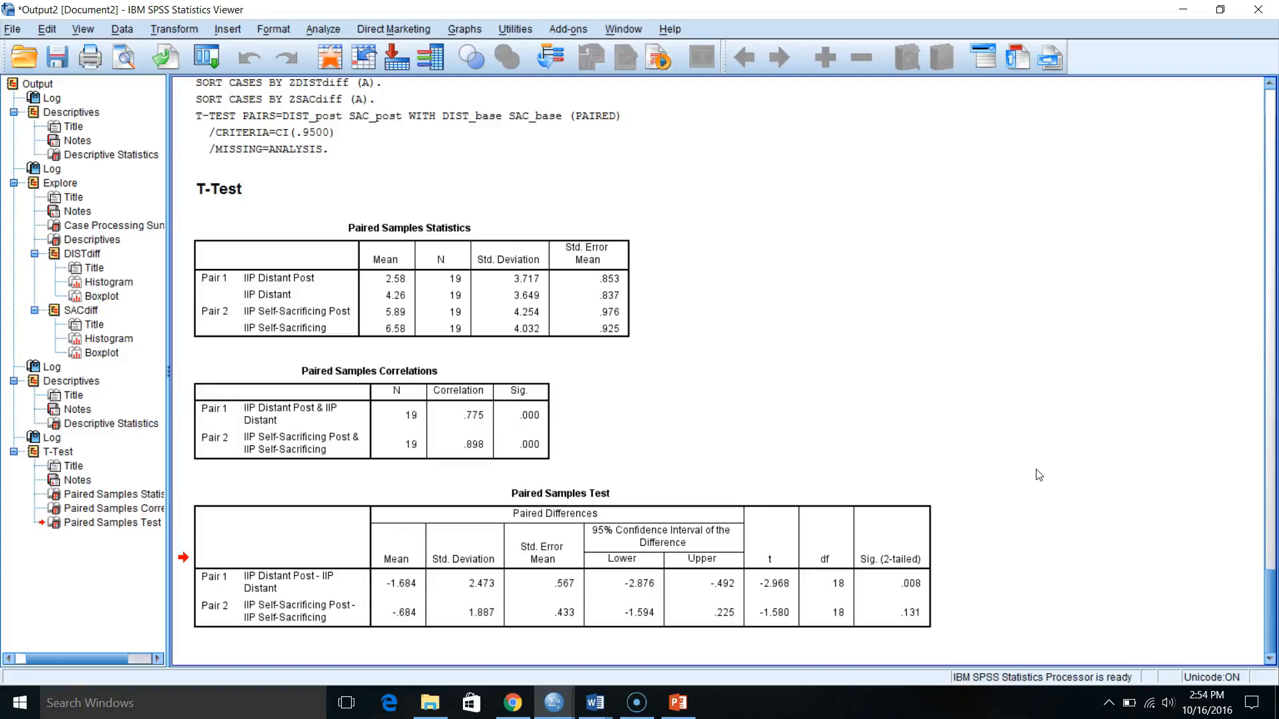
pyautogui.click(933, 466)
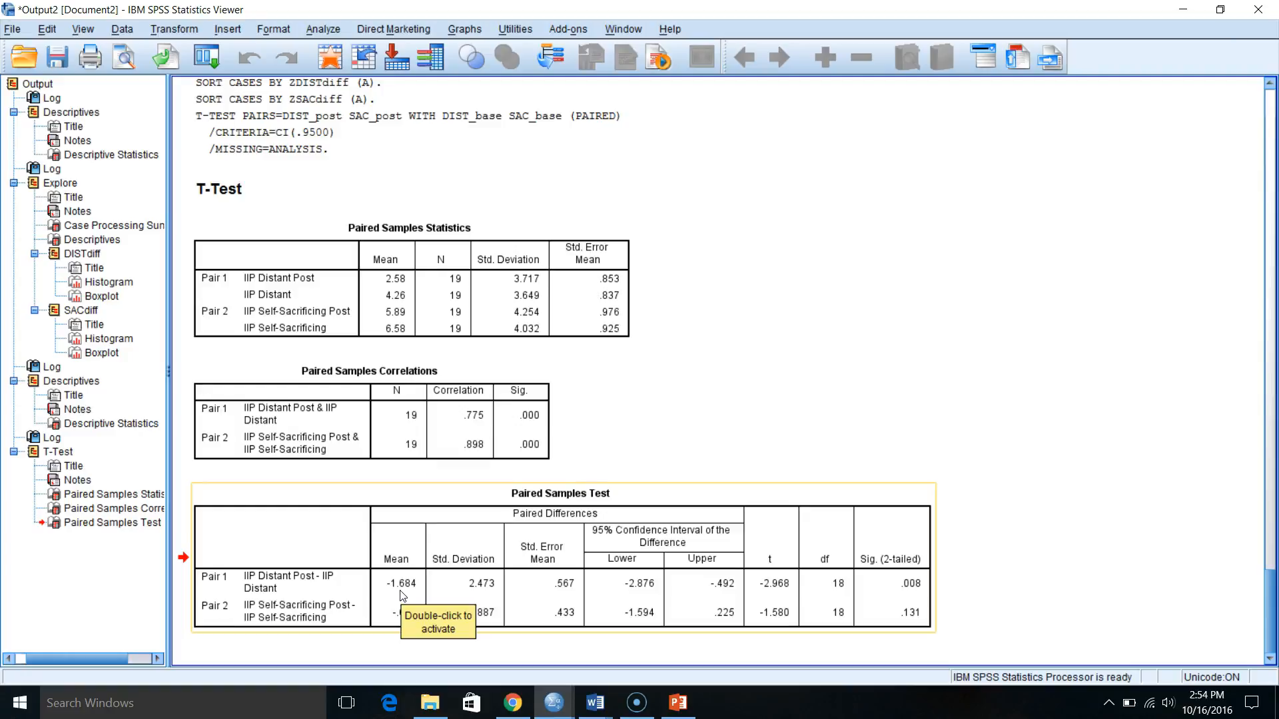
pyautogui.click(795, 466)
pyautogui.click(691, 476)
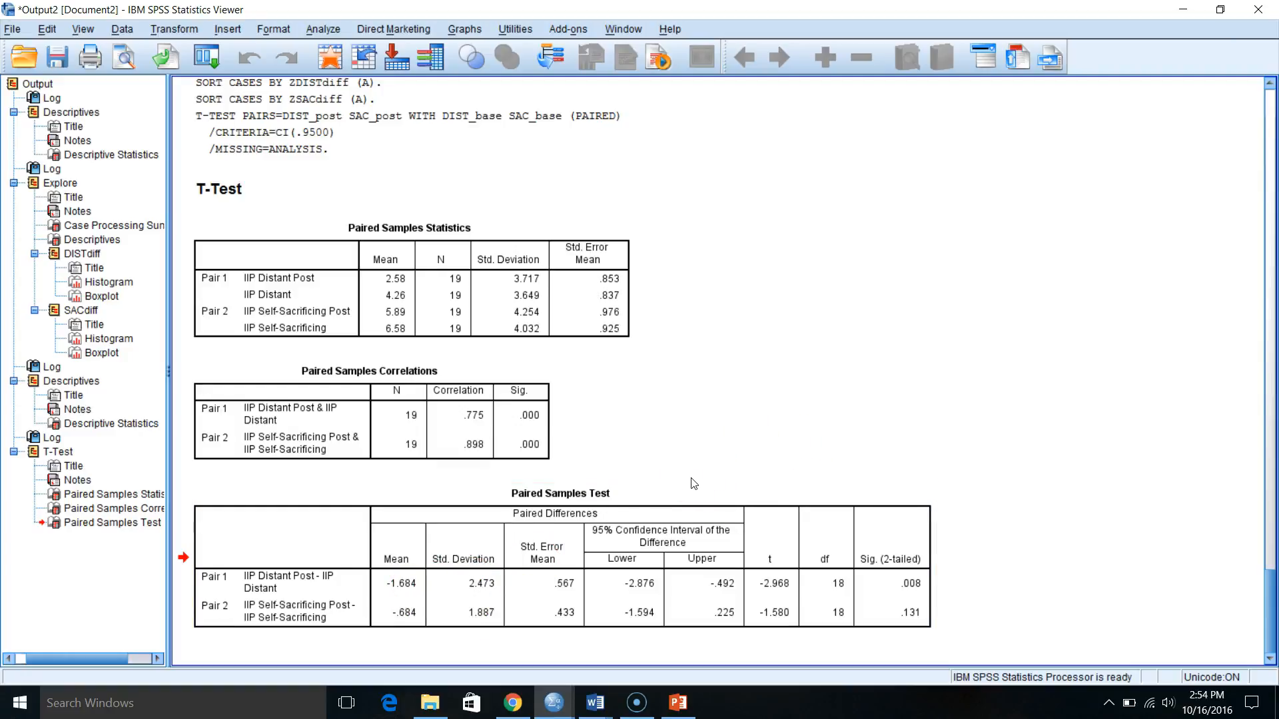
pyautogui.click(533, 281)
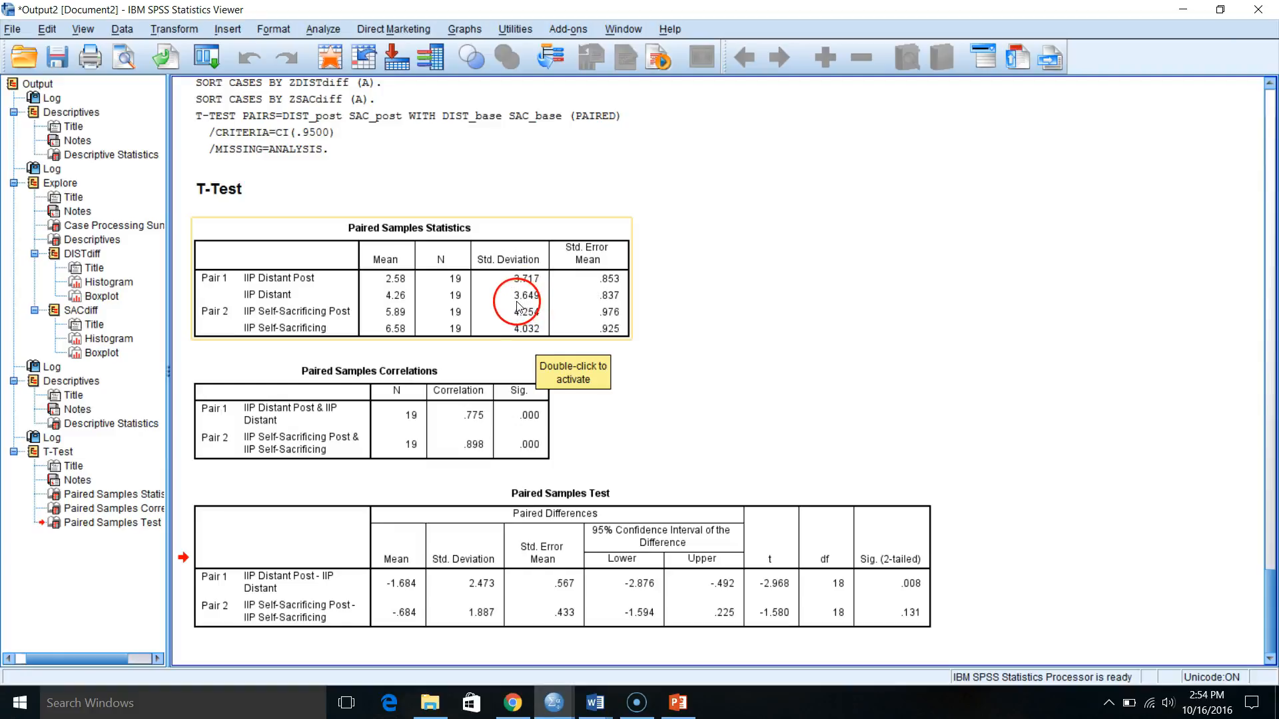
pyautogui.click(826, 392)
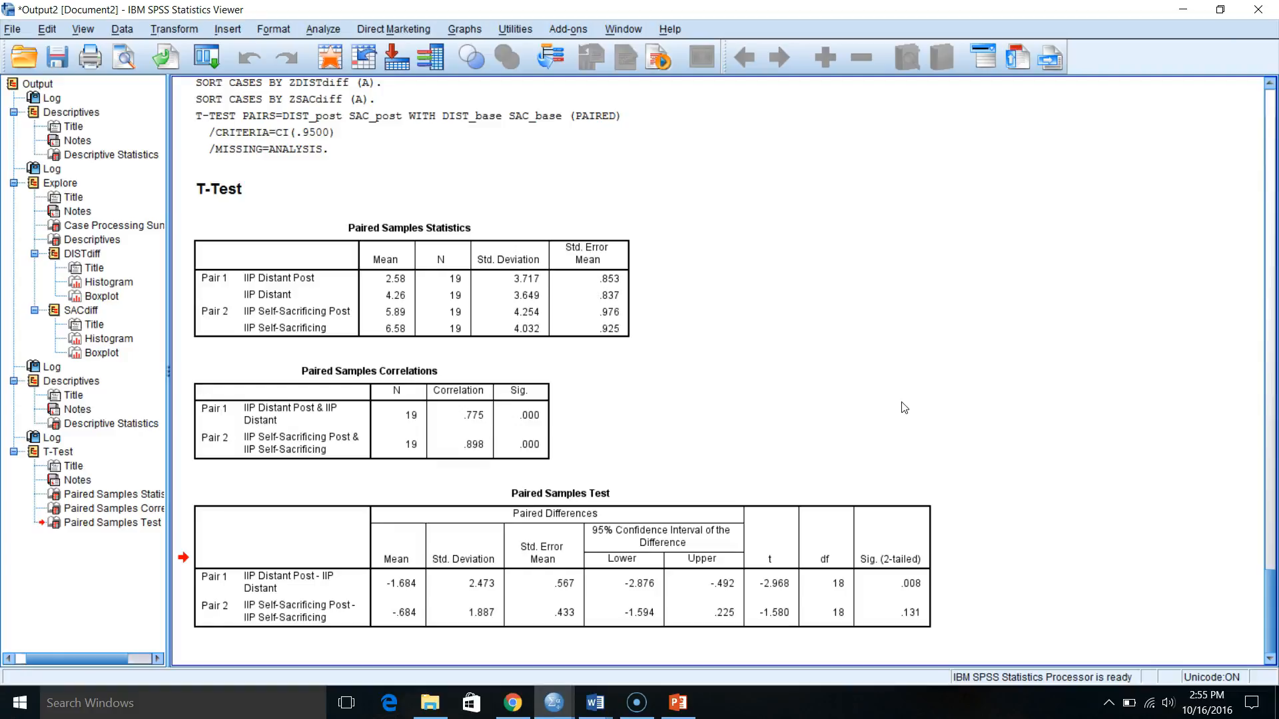
# Step: Relate the Pair 1 mean difference to the IIP Distant standard deviation, and check the Pair 2 row of the Paired Samples Test table
pyautogui.click(900, 434)
pyautogui.click(531, 511)
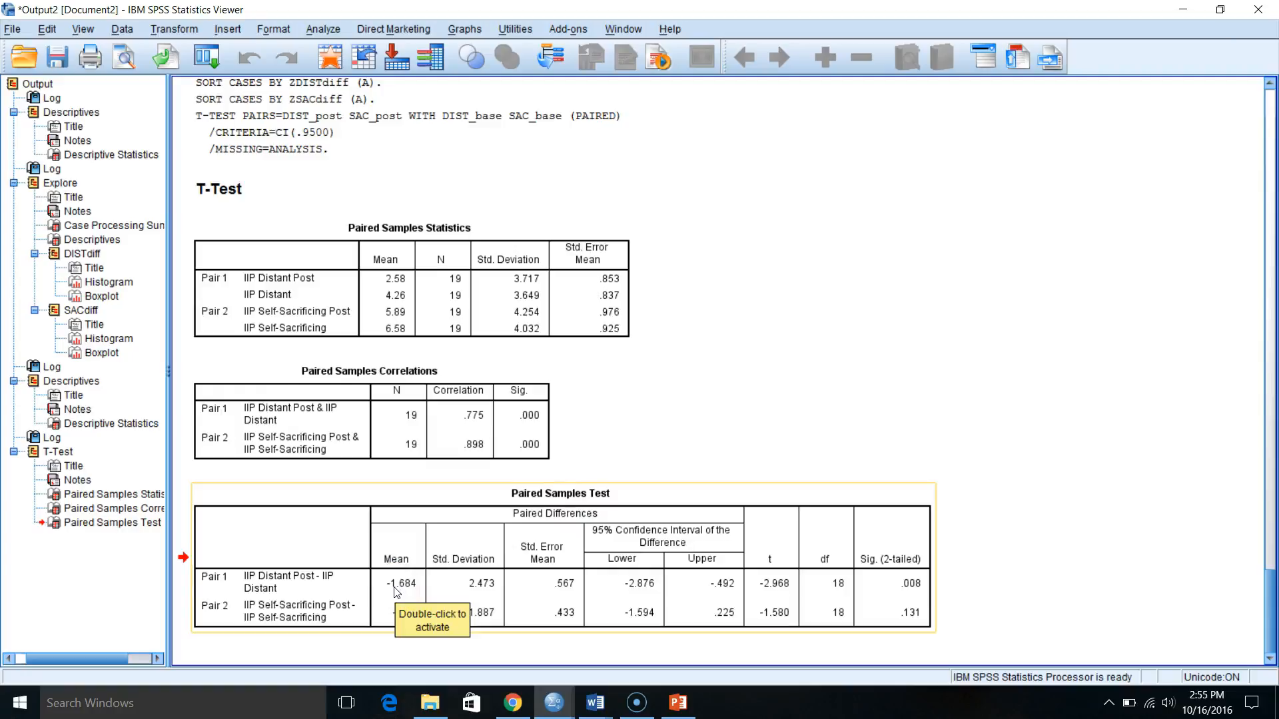
pyautogui.click(679, 430)
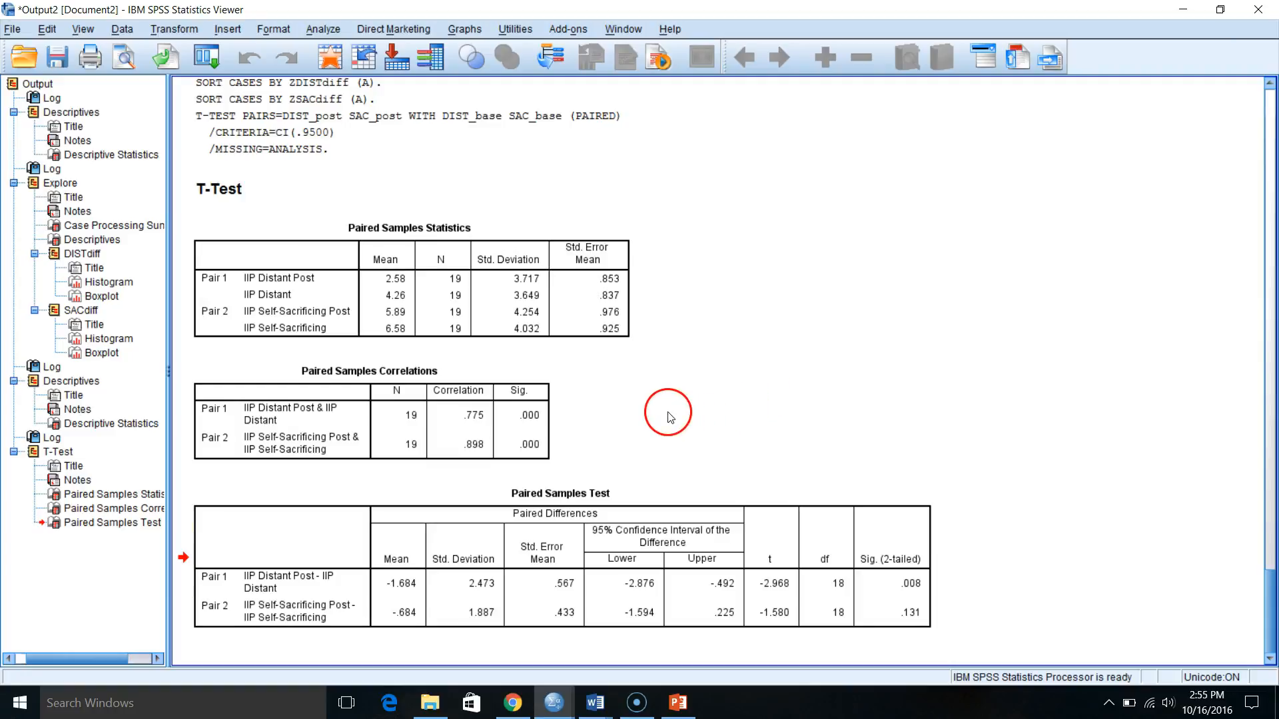
pyautogui.click(536, 303)
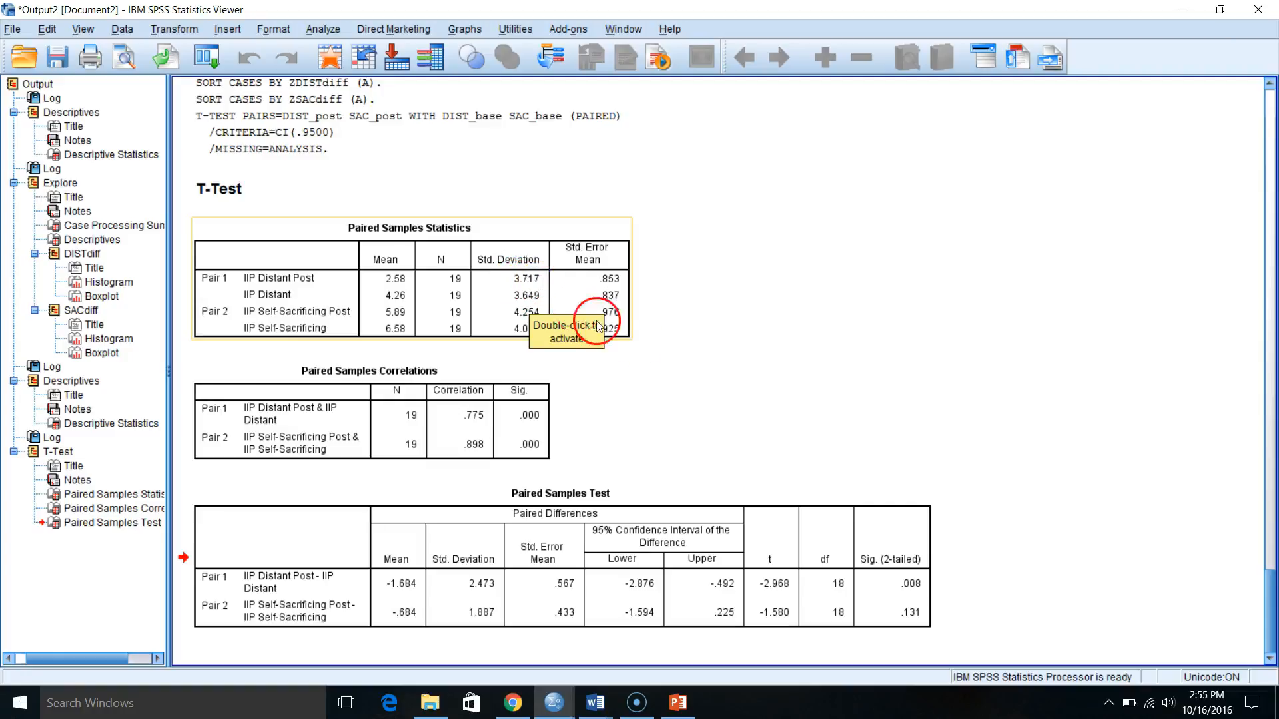
pyautogui.click(878, 374)
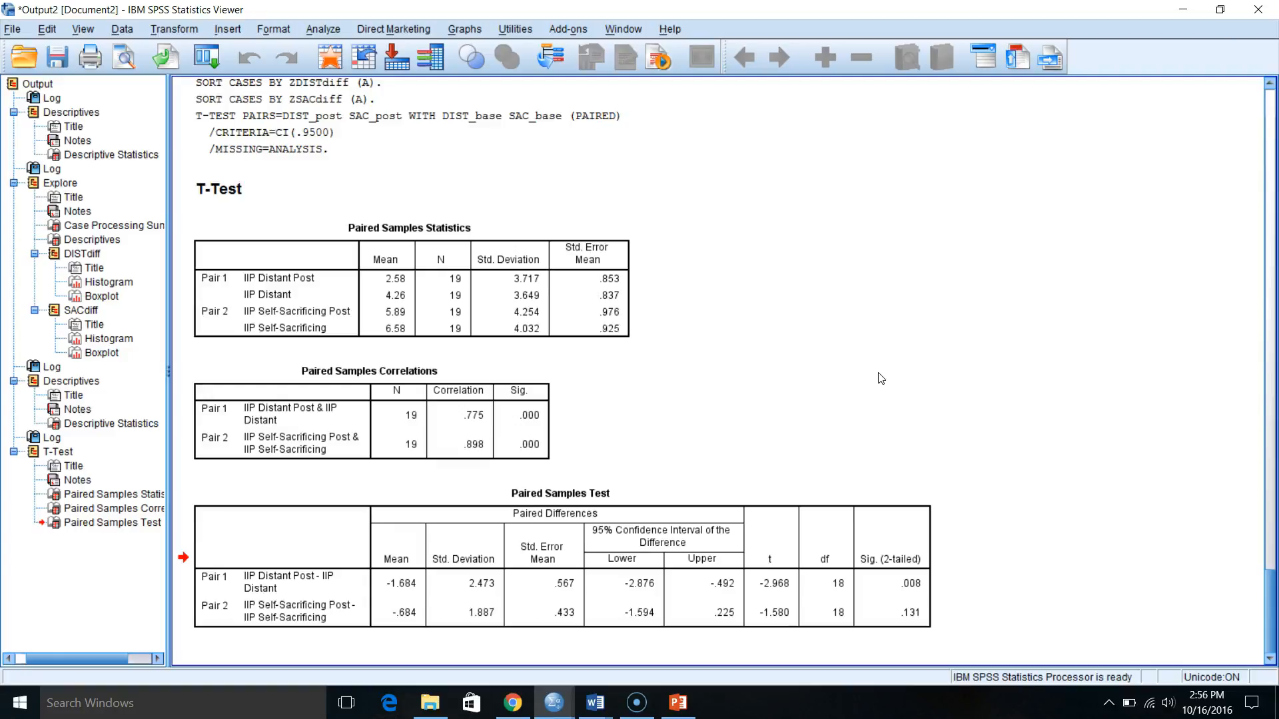
pyautogui.click(332, 621)
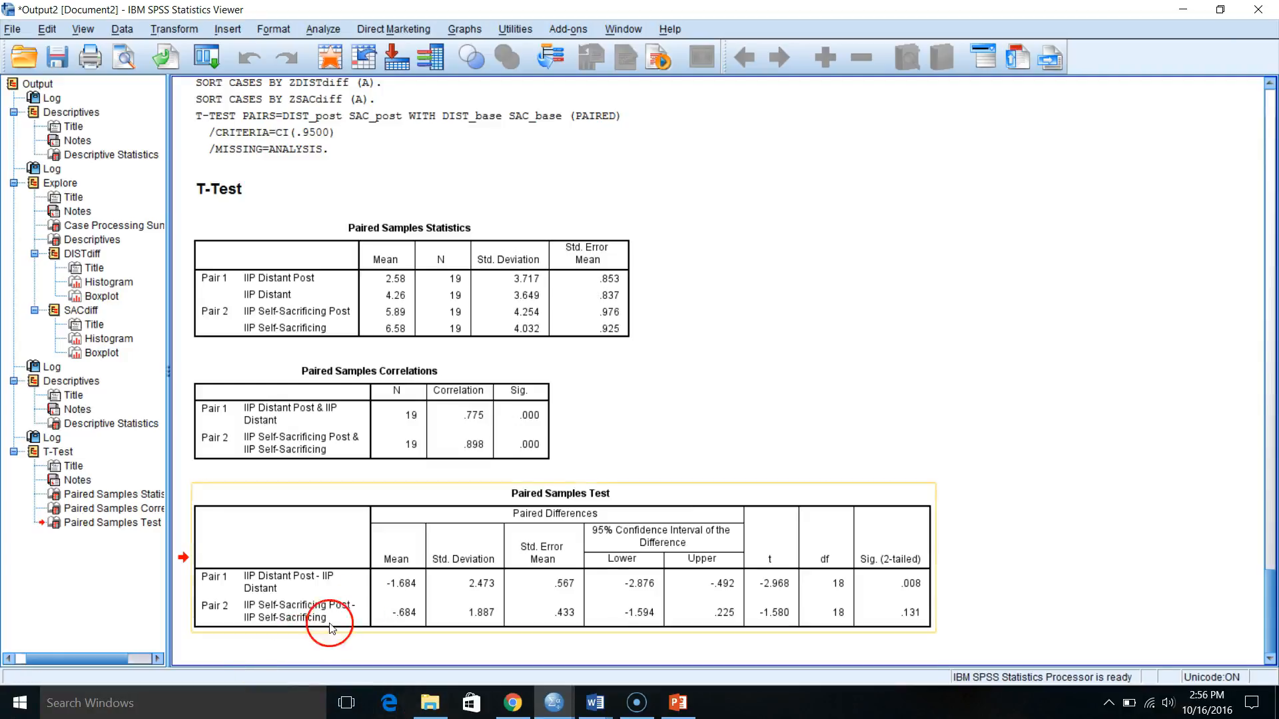
pyautogui.click(864, 206)
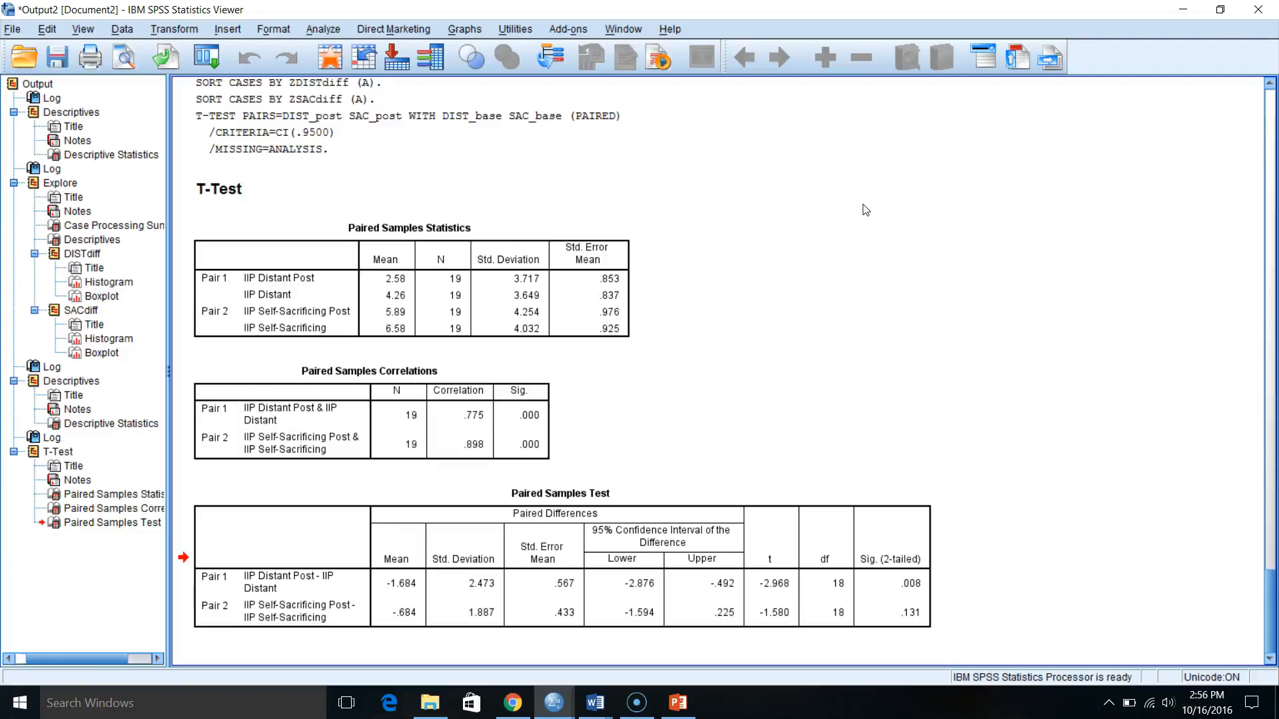
# Step: Compare the post and baseline standard deviations in Paired Samples Statistics with the standard deviation of the Pair 1 difference scores
pyautogui.click(483, 326)
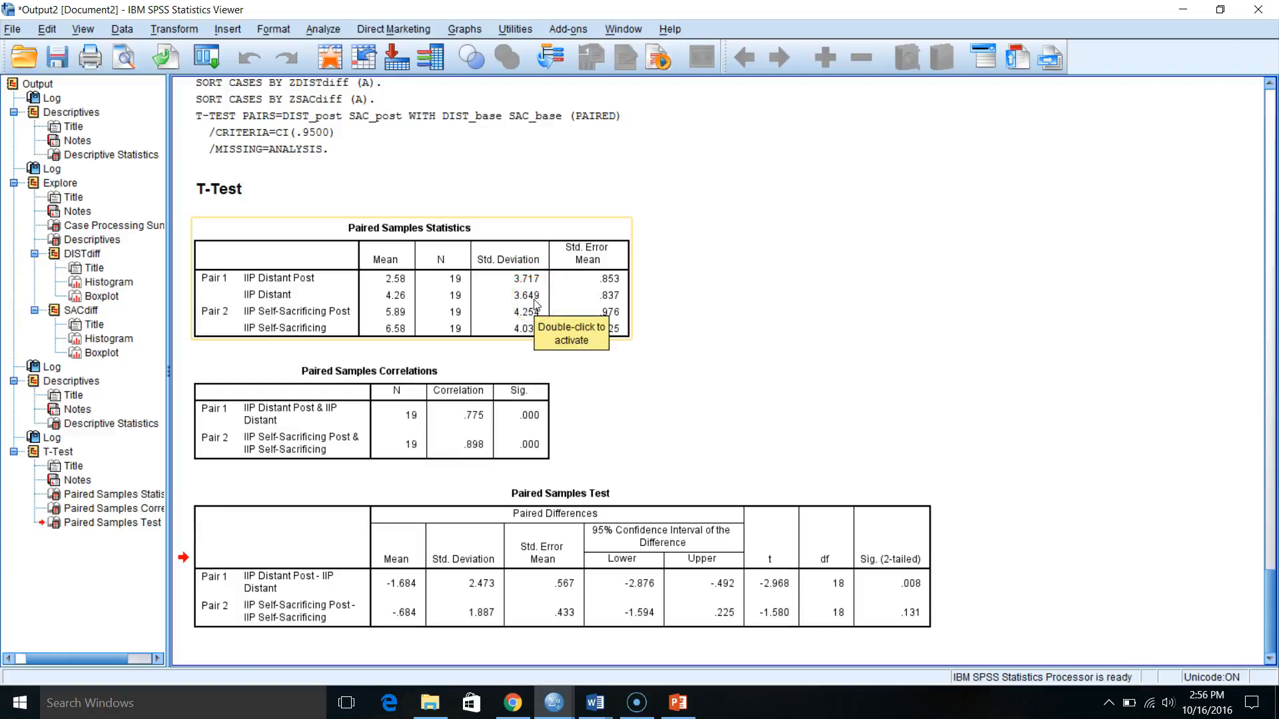
pyautogui.click(710, 496)
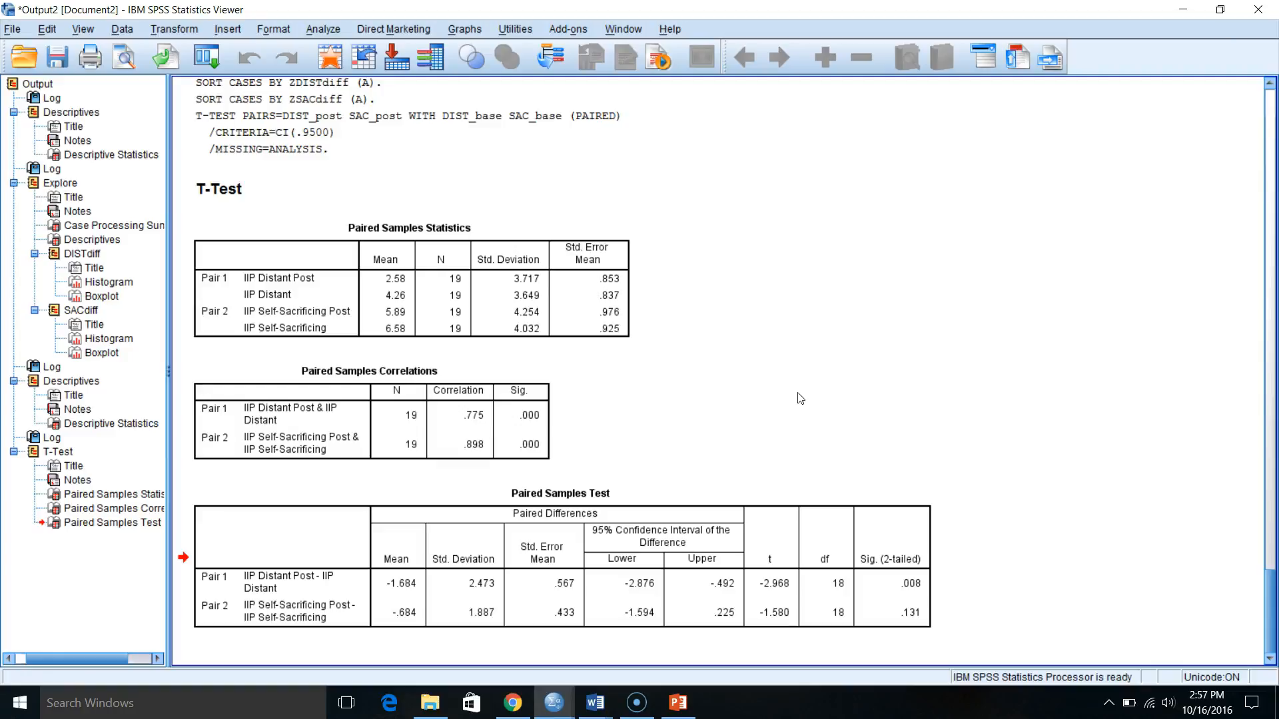
pyautogui.click(505, 527)
pyautogui.click(533, 296)
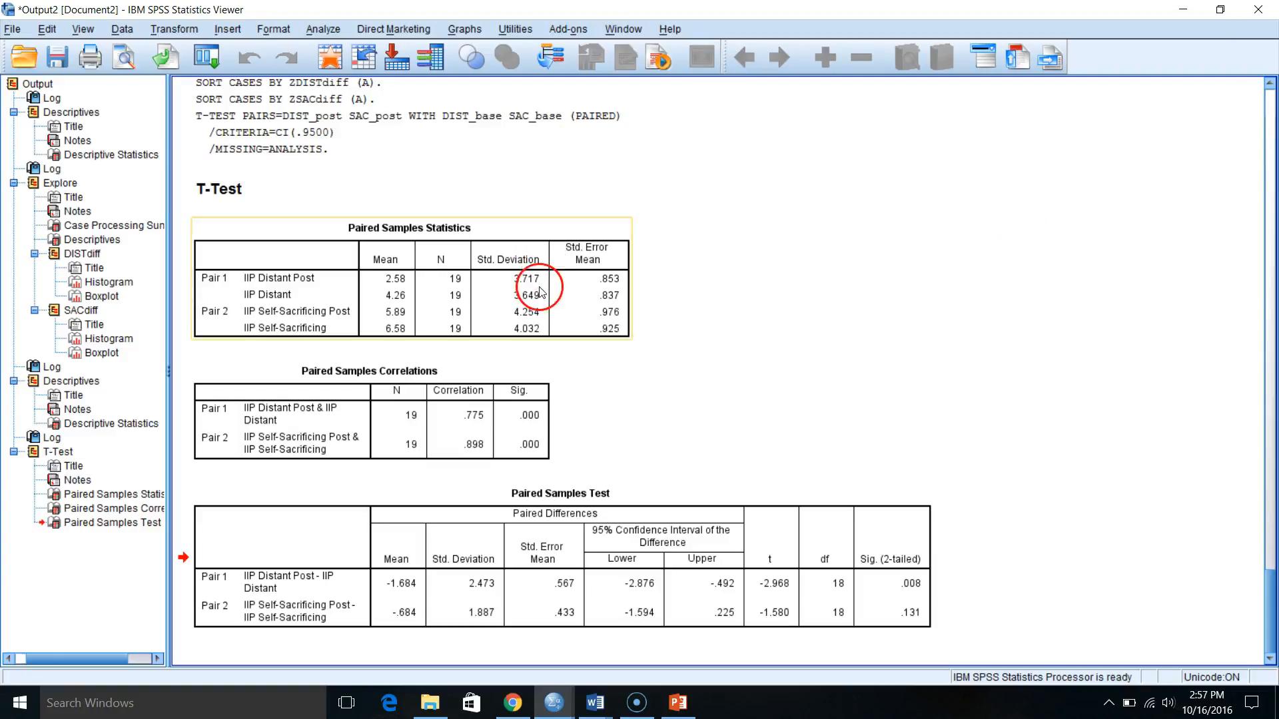
pyautogui.click(644, 446)
pyautogui.click(496, 592)
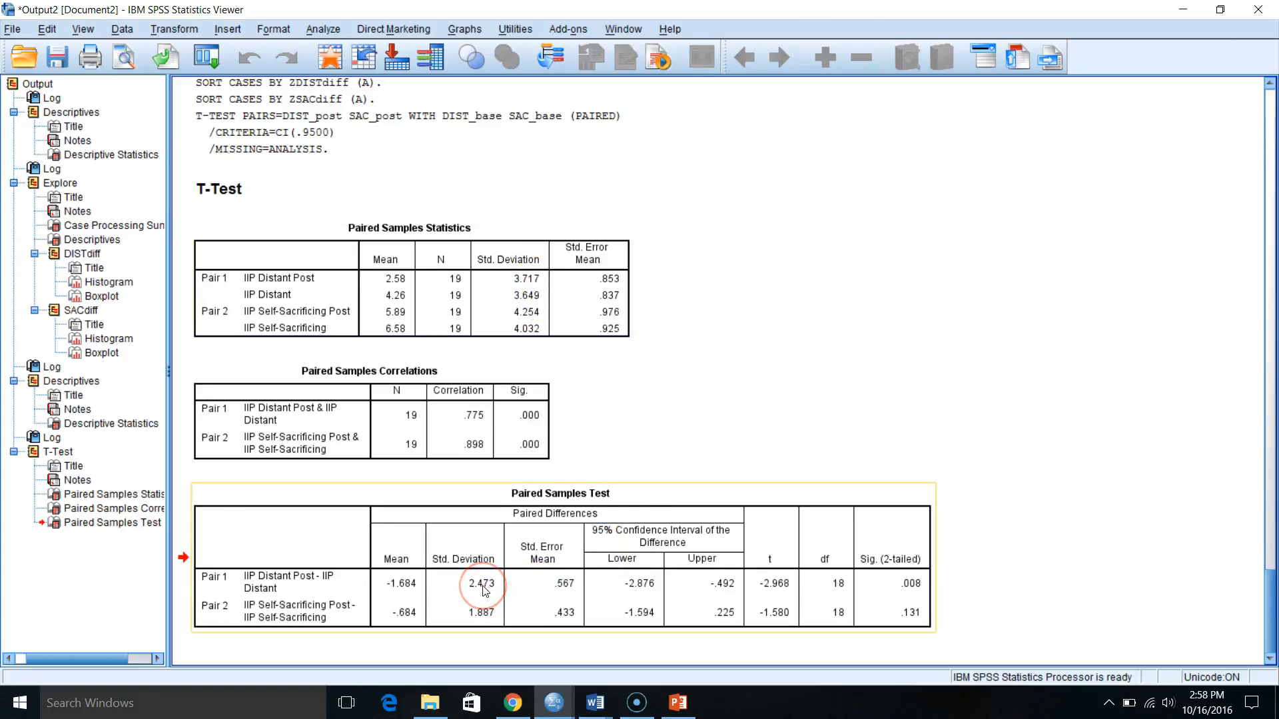
pyautogui.click(1044, 399)
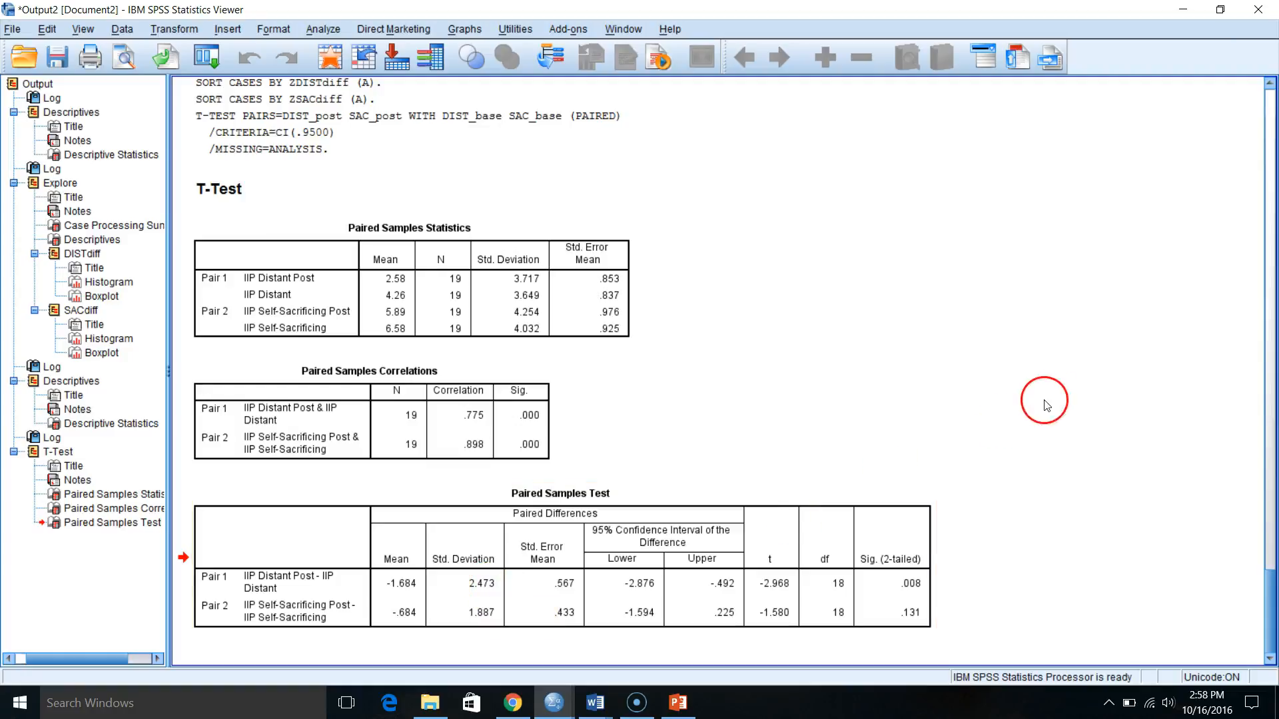